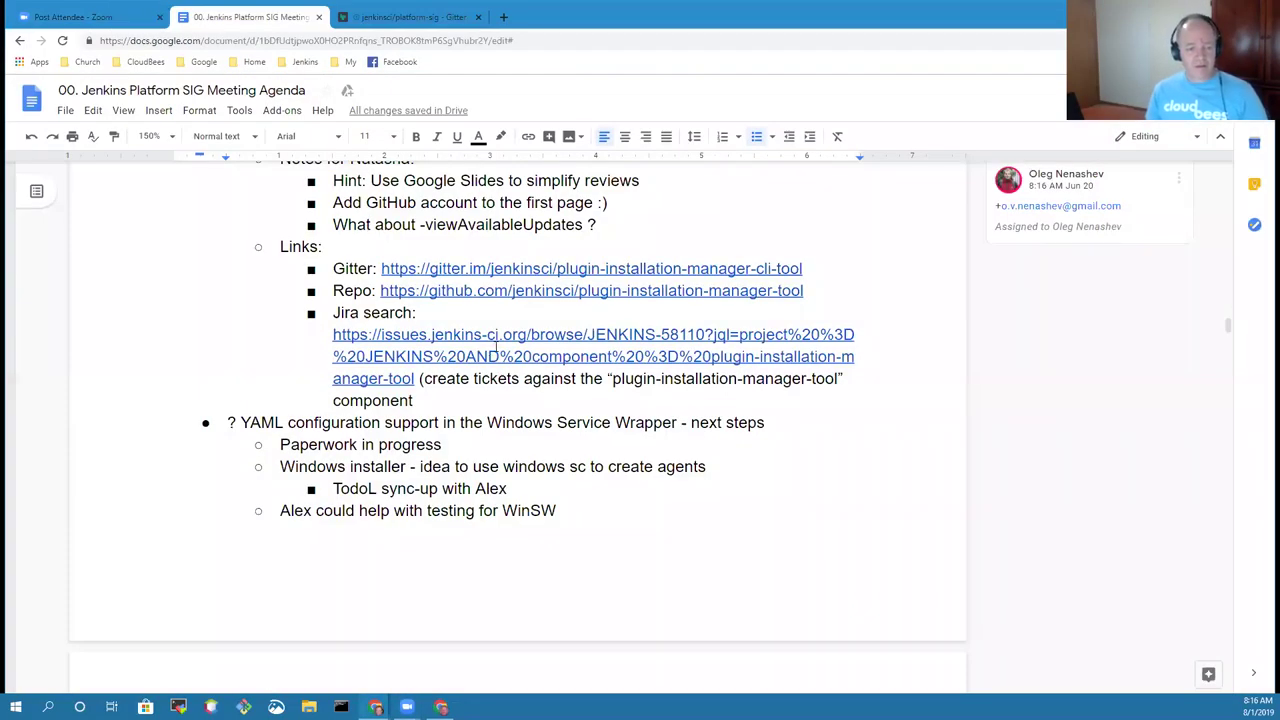
- Jump to the 2019.08.01 meeting section and scroll down to its open action items and agenda topics
key("ctrl+alt+n")
key("ctrl+alt+c")
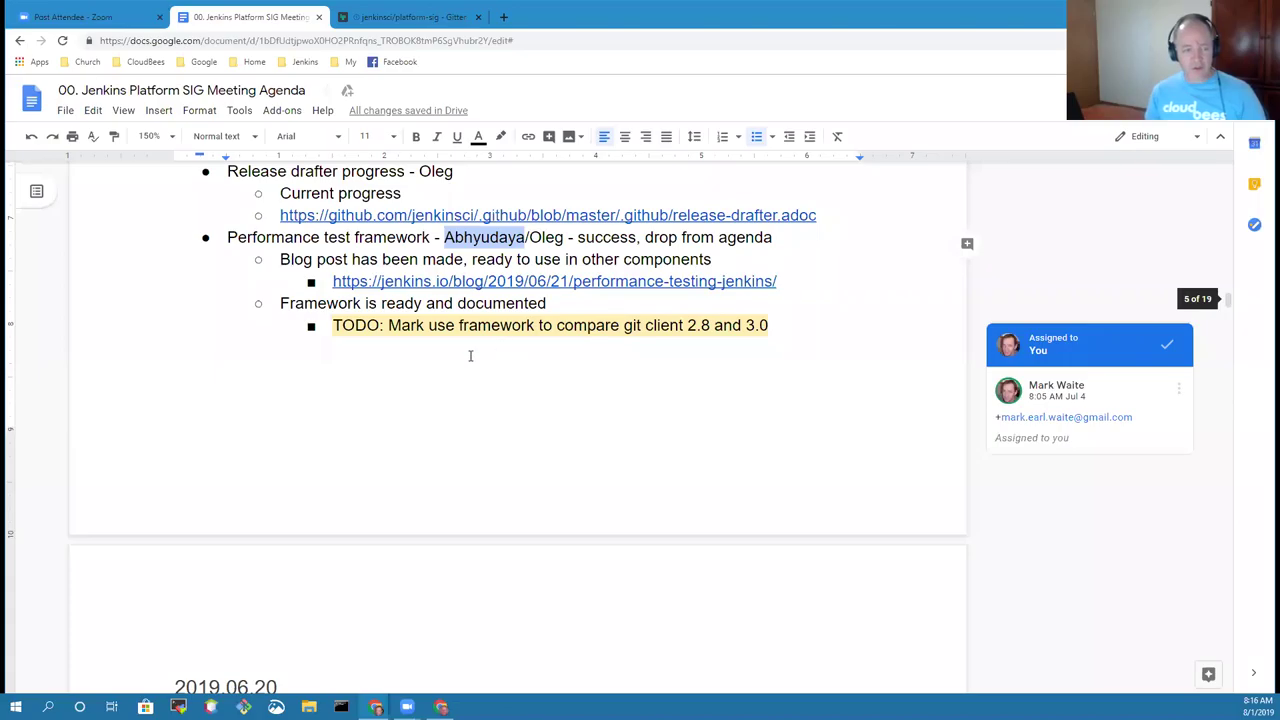
key("ctrl+Home")
key("ctrl+alt+n")
key("ctrl+alt+c")
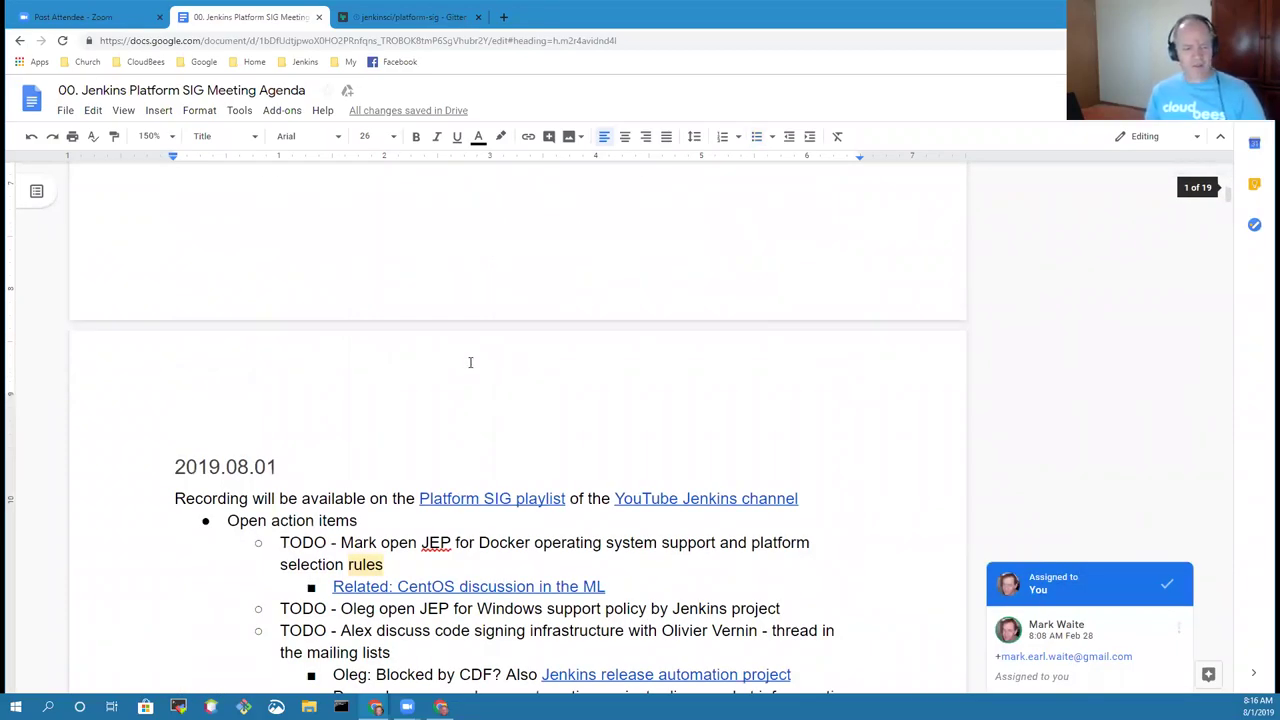
scroll(470, 362, "down", 3)
scroll(504, 422, "down", 4)
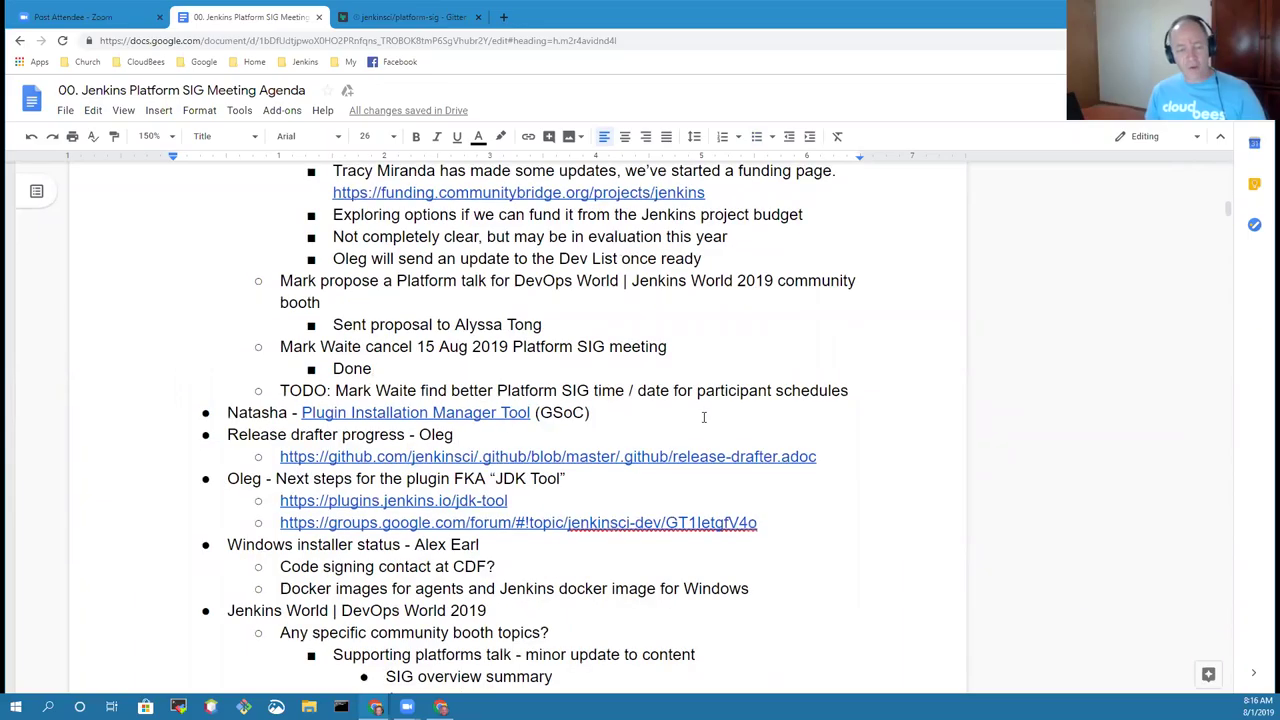
- Append '- defer' to the Plugin Installation Manager, release drafter and JDK Tool agenda items
left_click(638, 412)
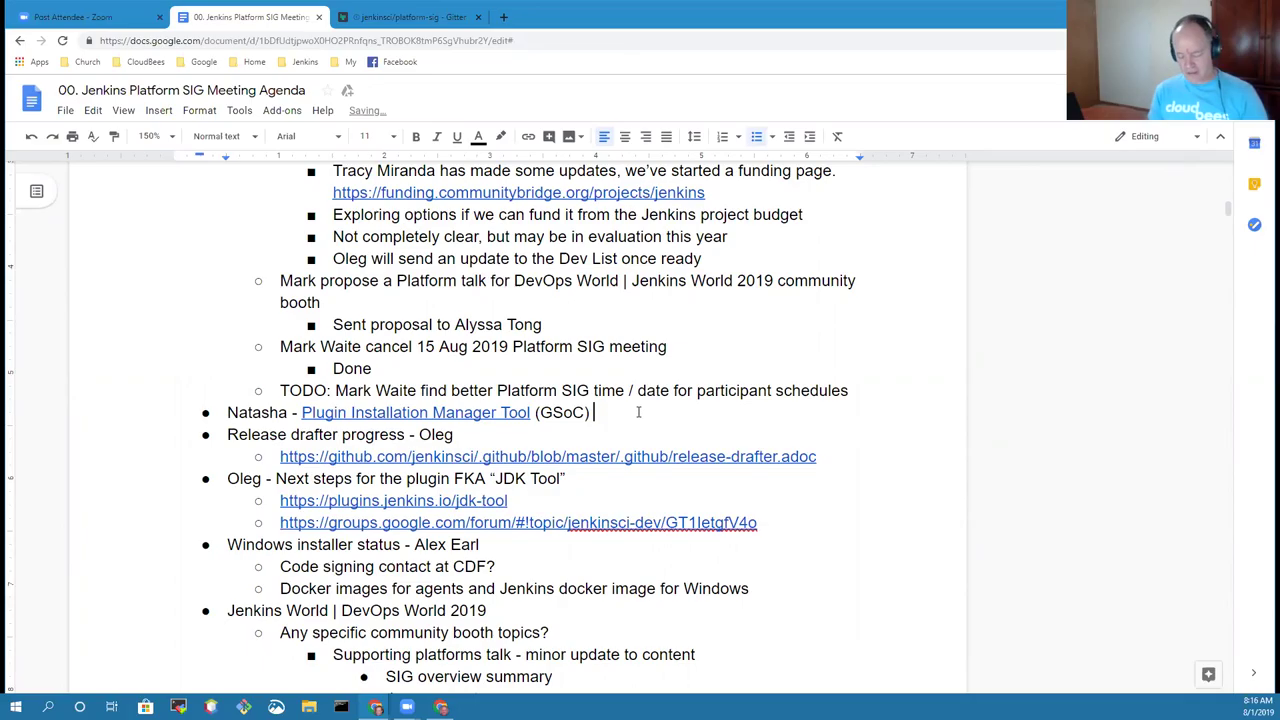
type("- defer")
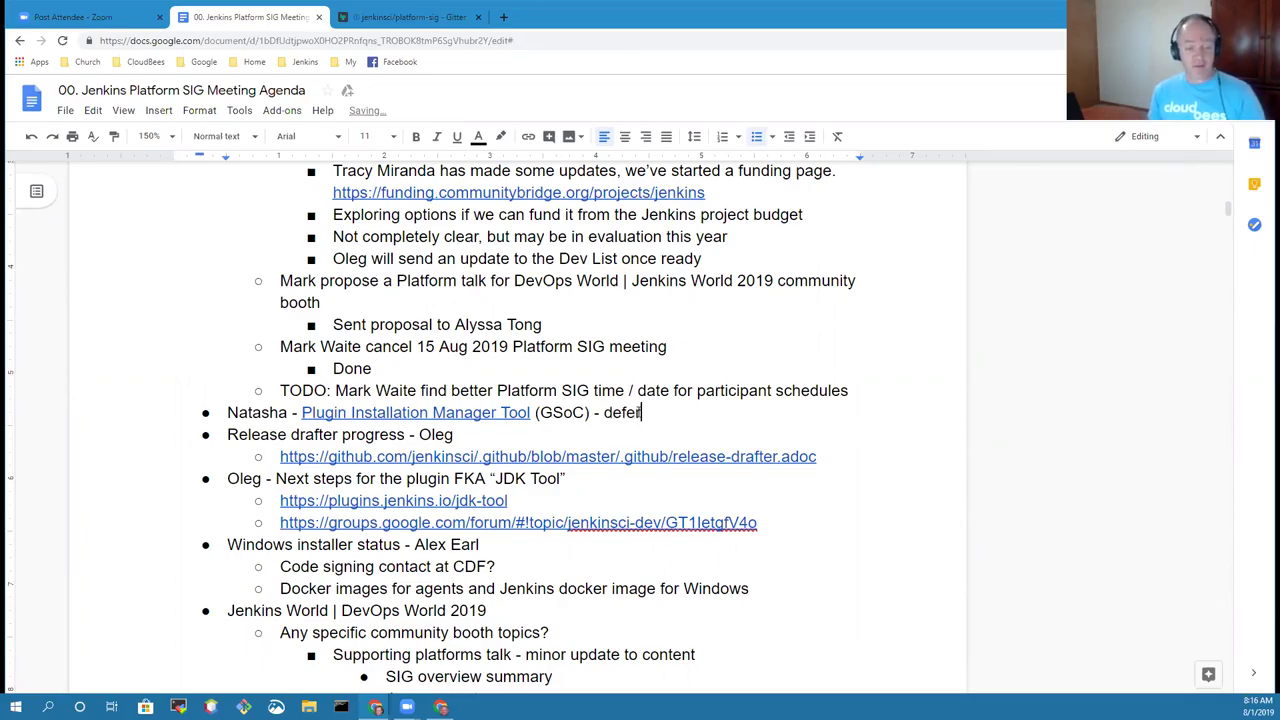
key("Down")
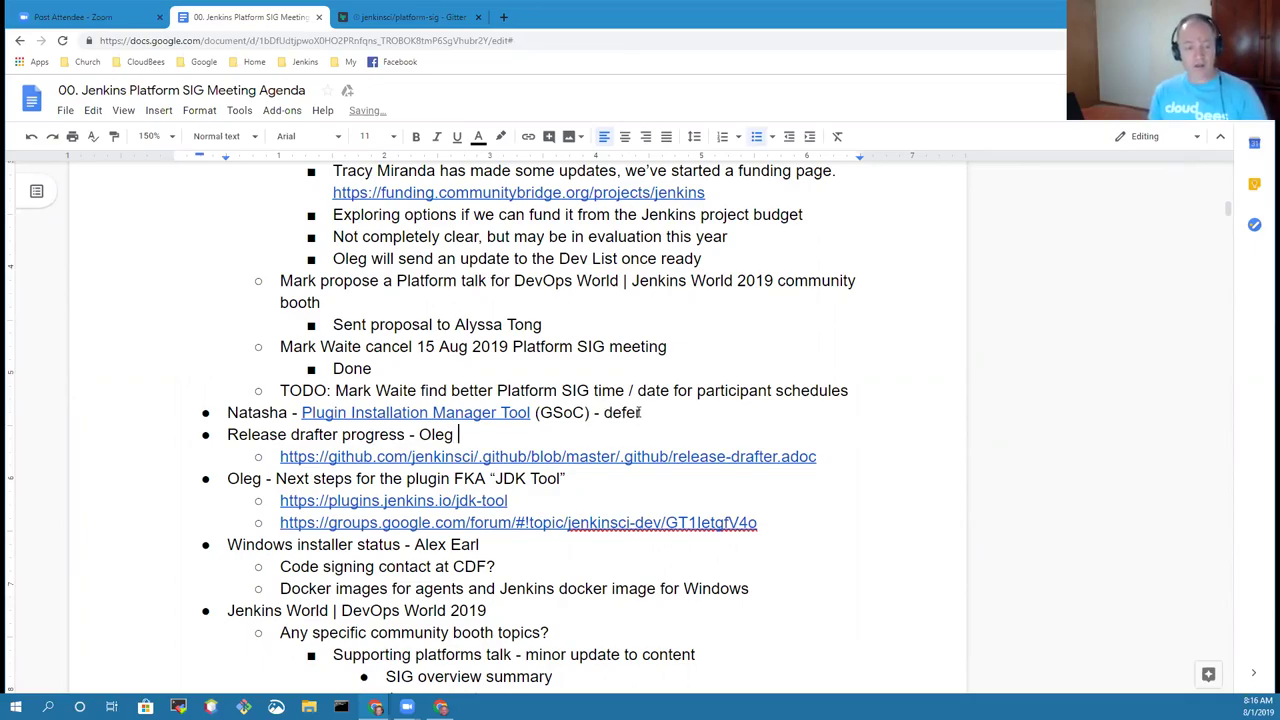
type("- defer")
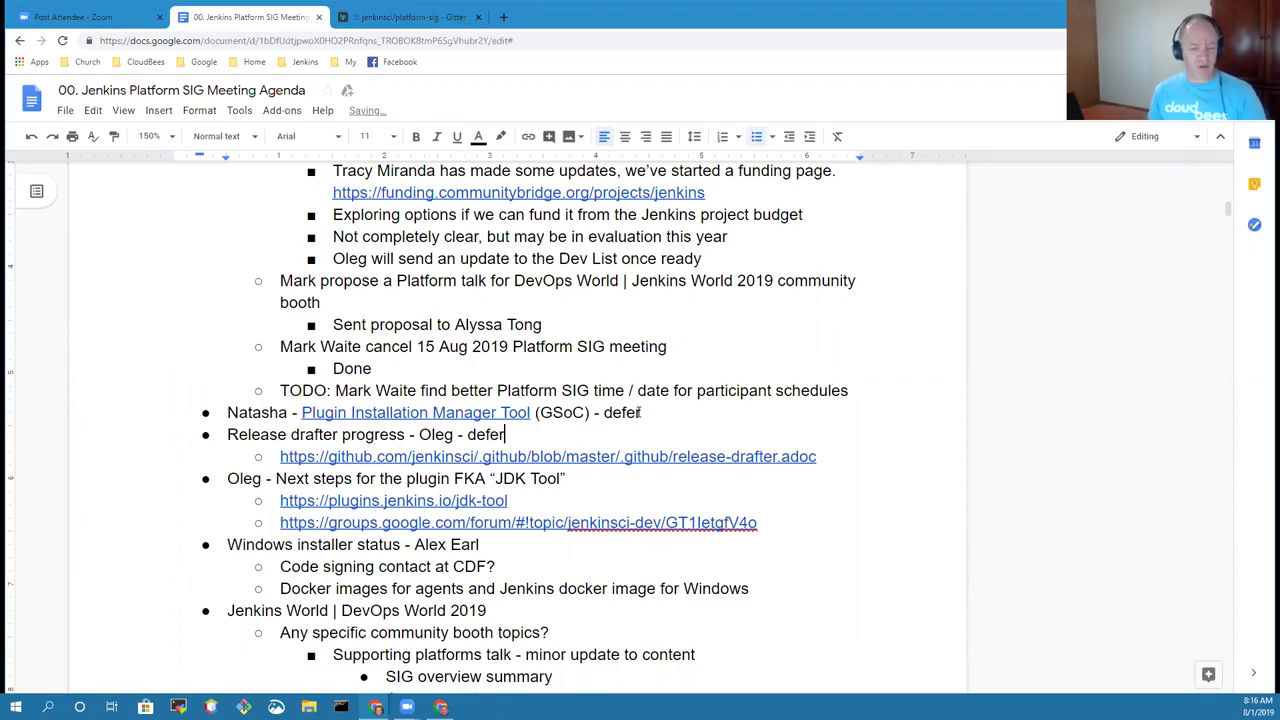
key("Down")
key("Down")
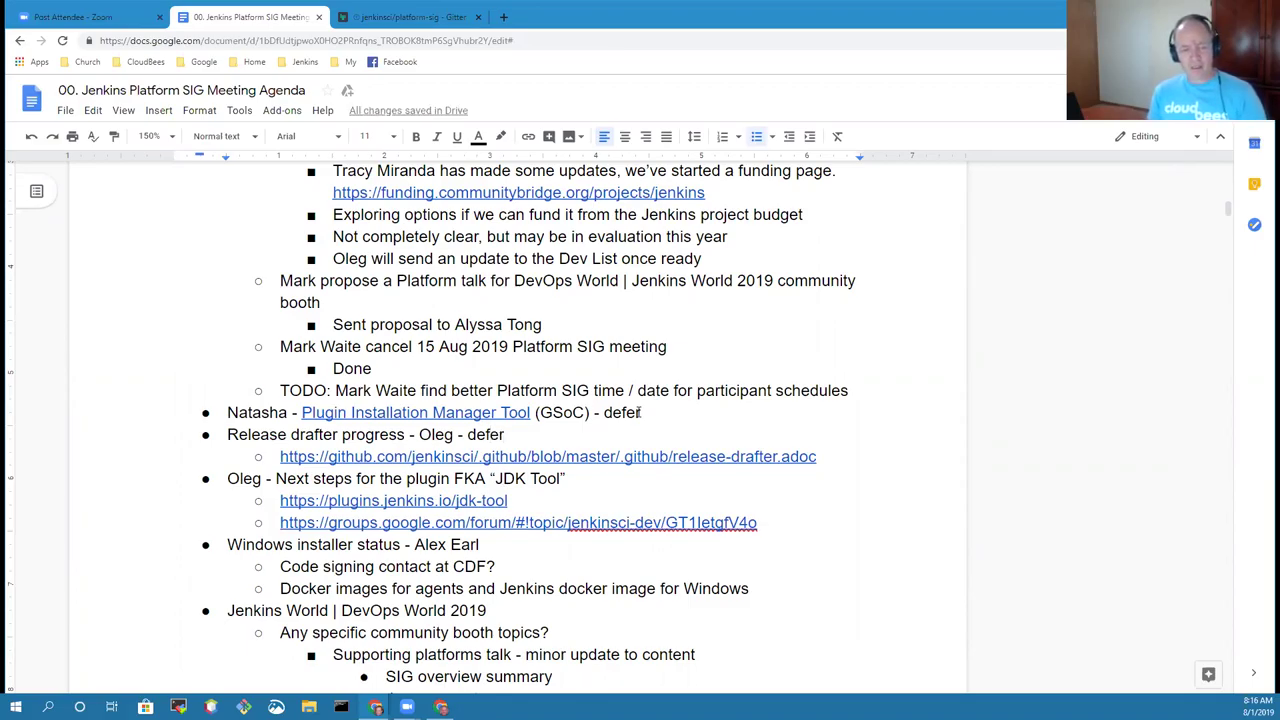
key("End")
type("-")
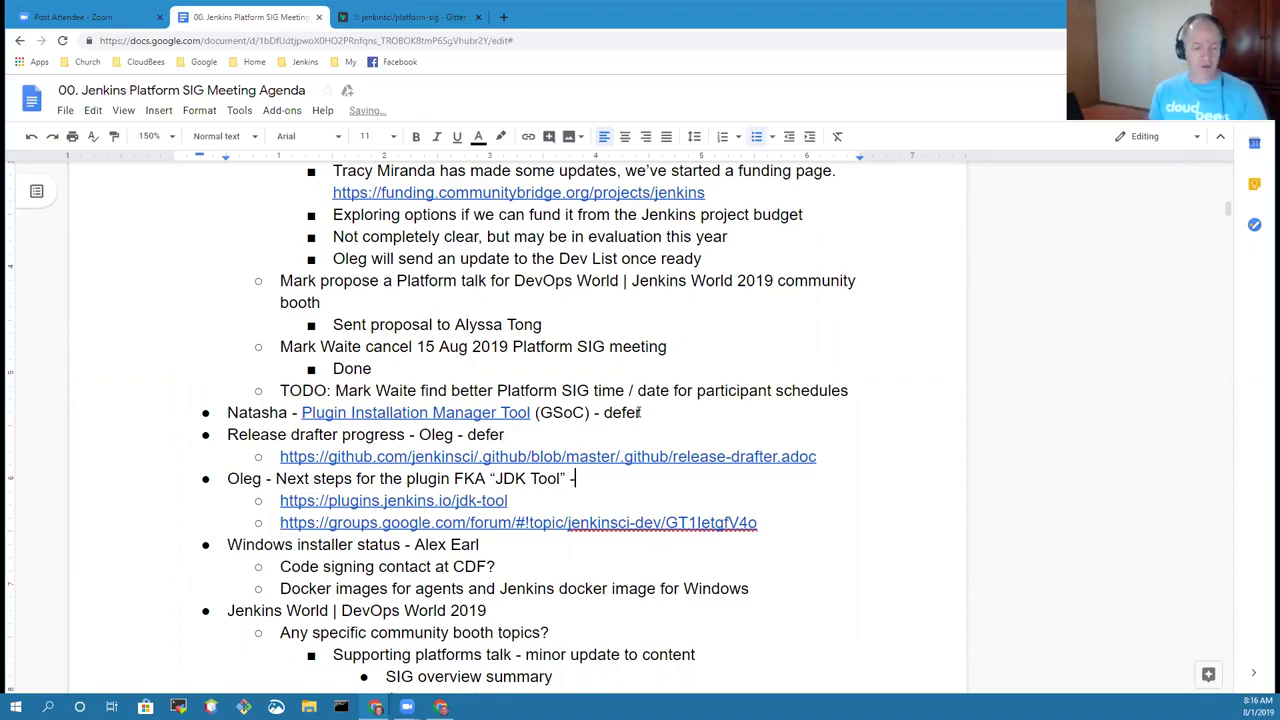
type(" defer")
- Move down to the GSoC lightning talk line and start a new bullet after it
key("Down")
key("Down")
key("Down")
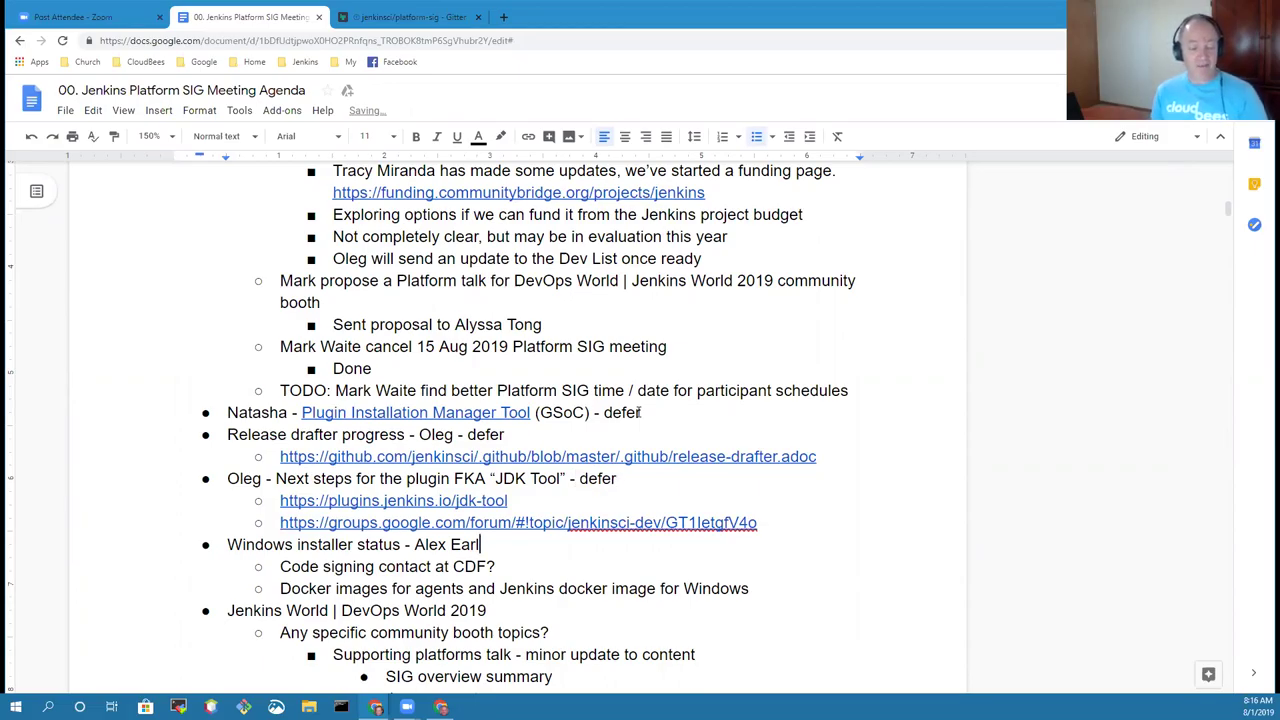
key("ctrl+shift+Left")
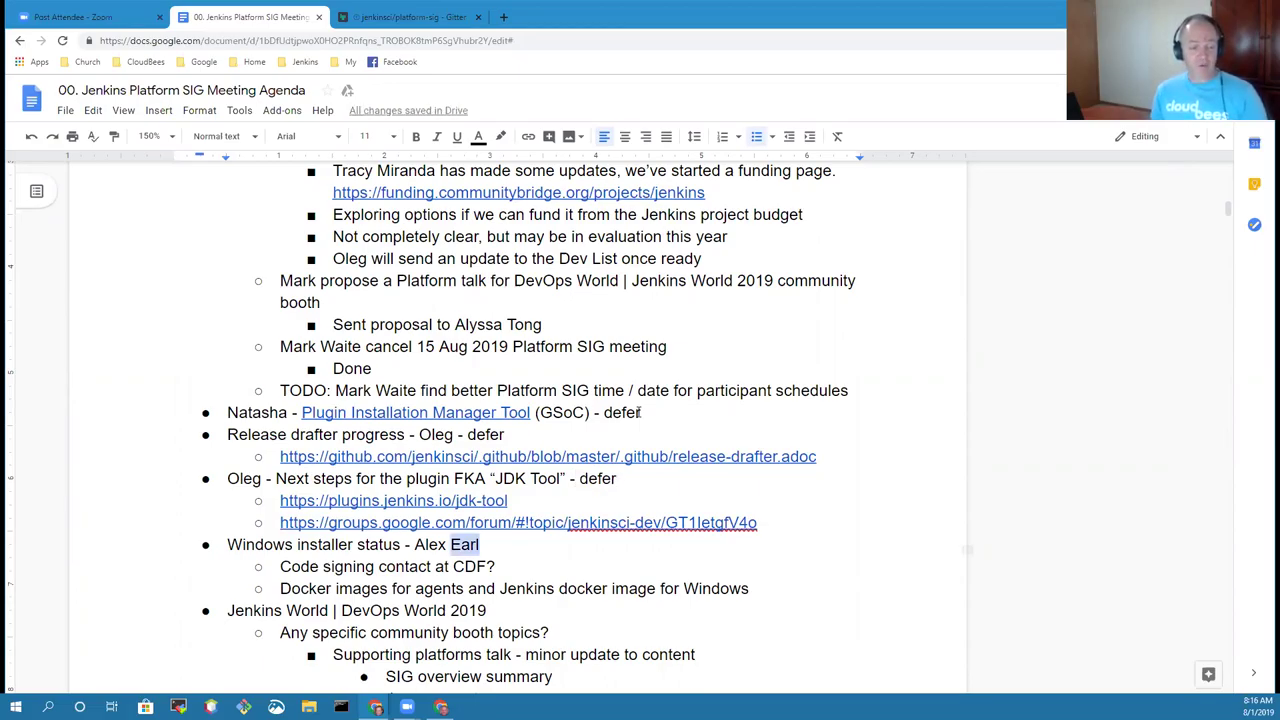
key("shift+Home")
key("Down")
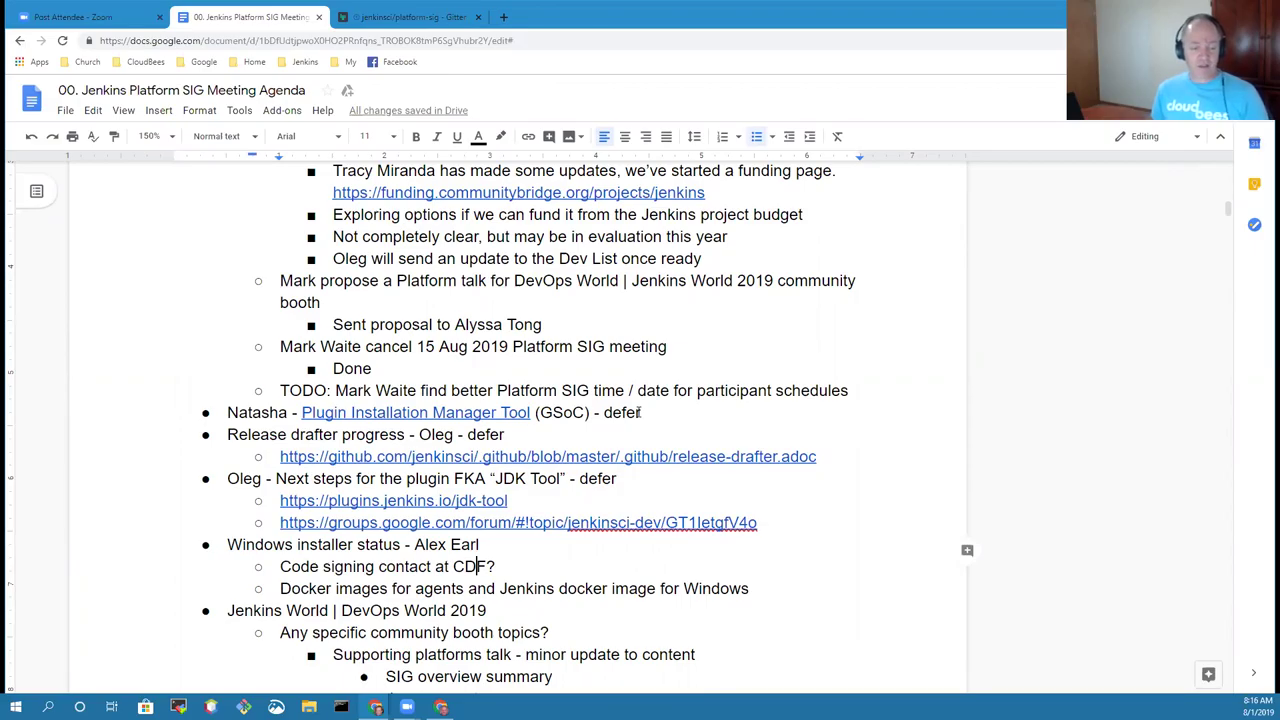
key("Down")
key("Down")
key("Down")
key("Down")
key("Down")
key("Down")
key("Down")
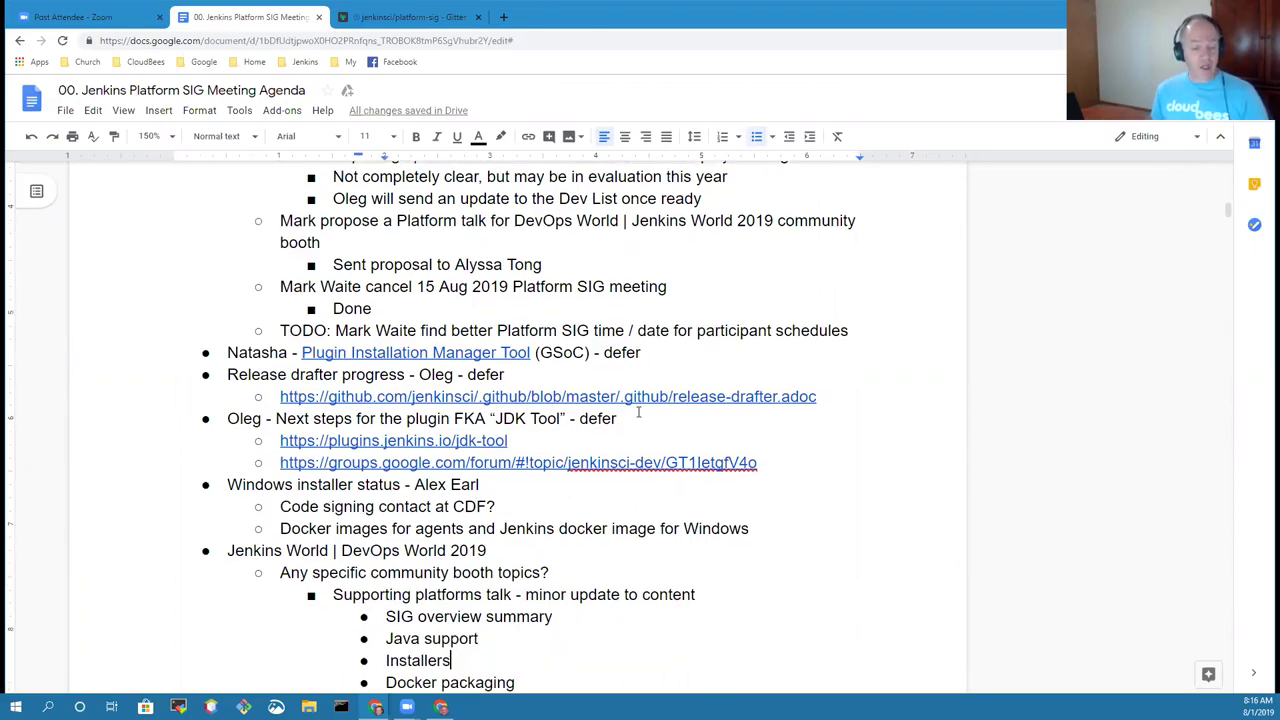
key("Page_Down")
key("Up")
key("Up")
key("Up")
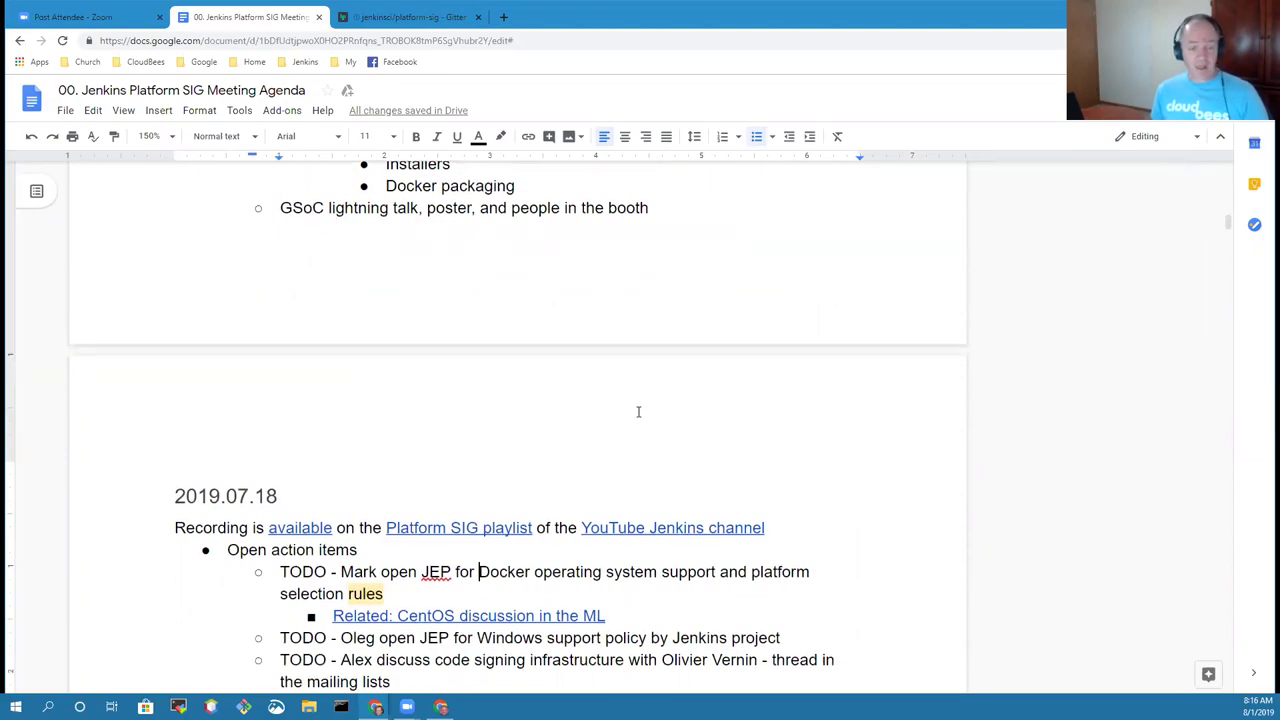
key("Page_Up")
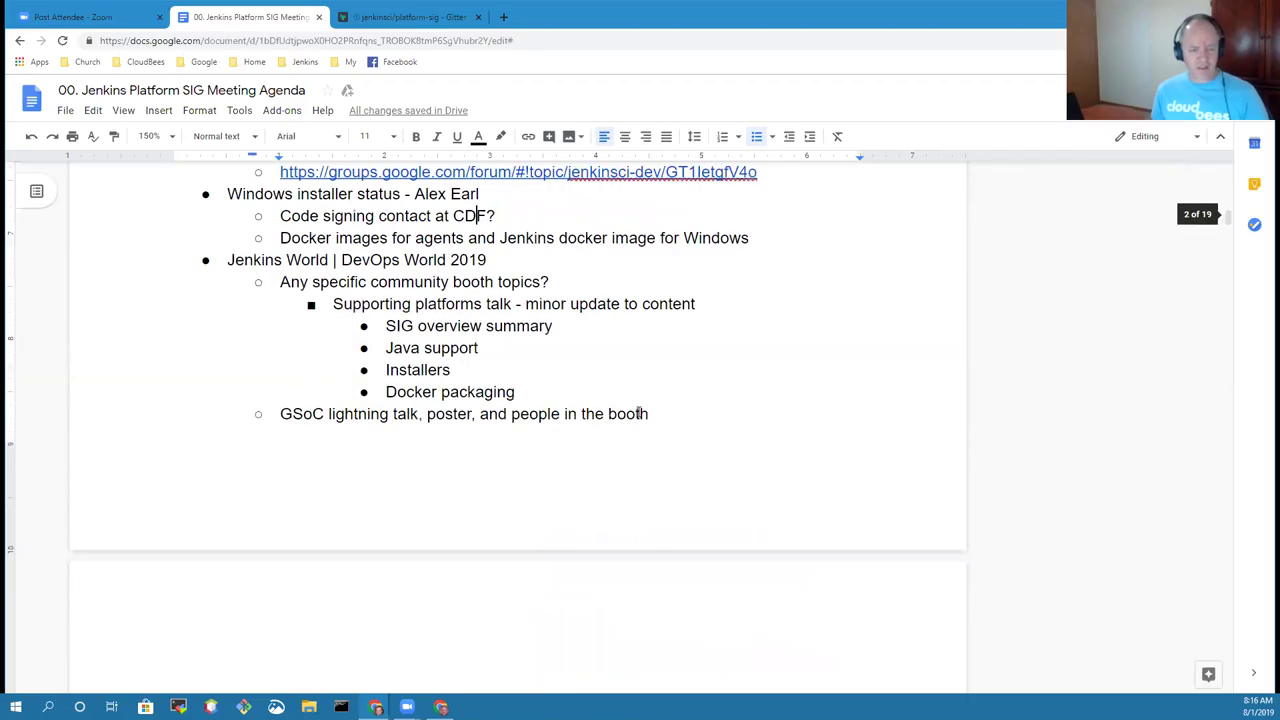
key("Down")
key("Down")
key("Down")
key("Down")
key("Down")
key("Down")
key("Down")
key("Down")
key("Down")
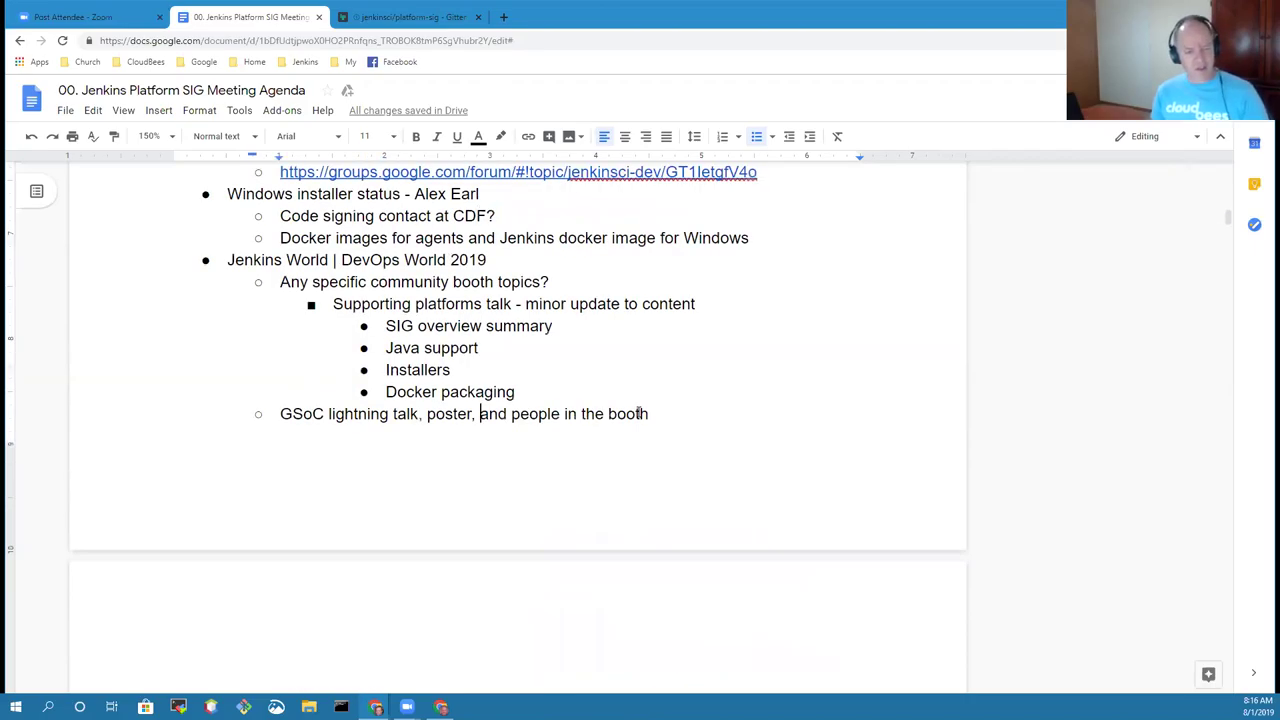
key("Down")
key("Return")
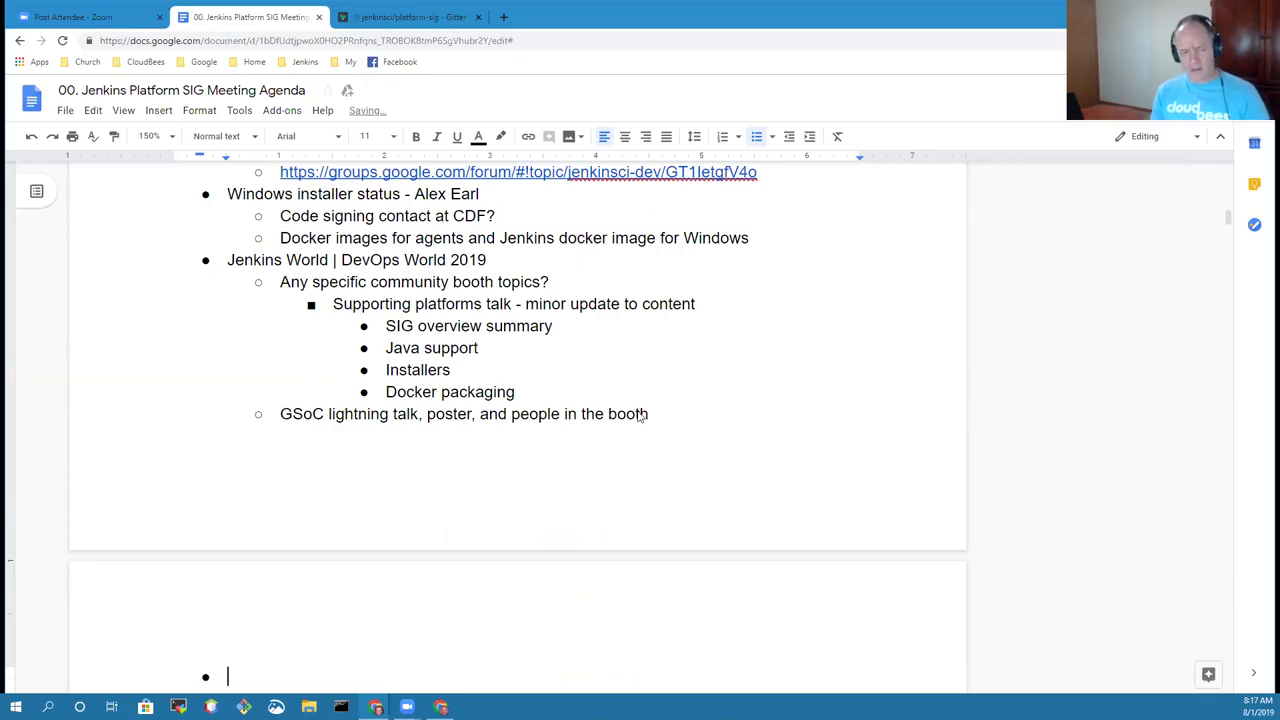
- Add 'Docker multi-arch status - Alex' and move it between the JDK Tool and Windows installer items
type("Docker")
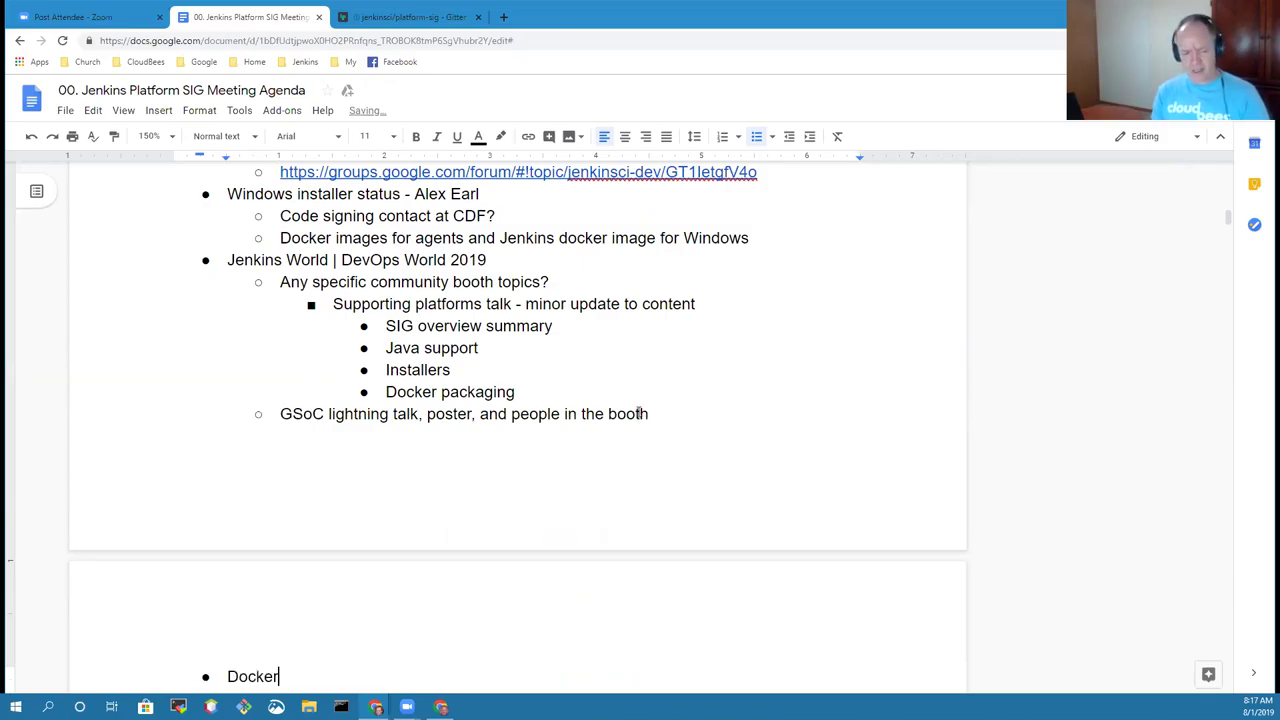
type(" multi-")
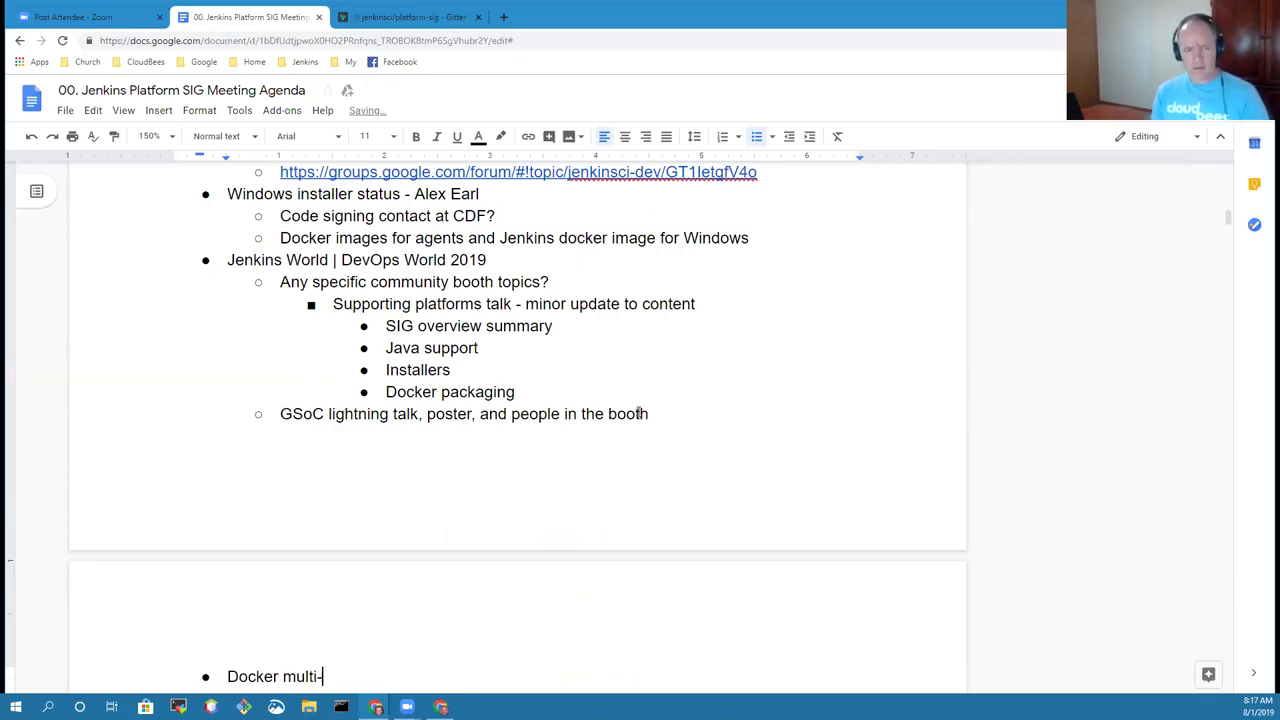
type("arch stat")
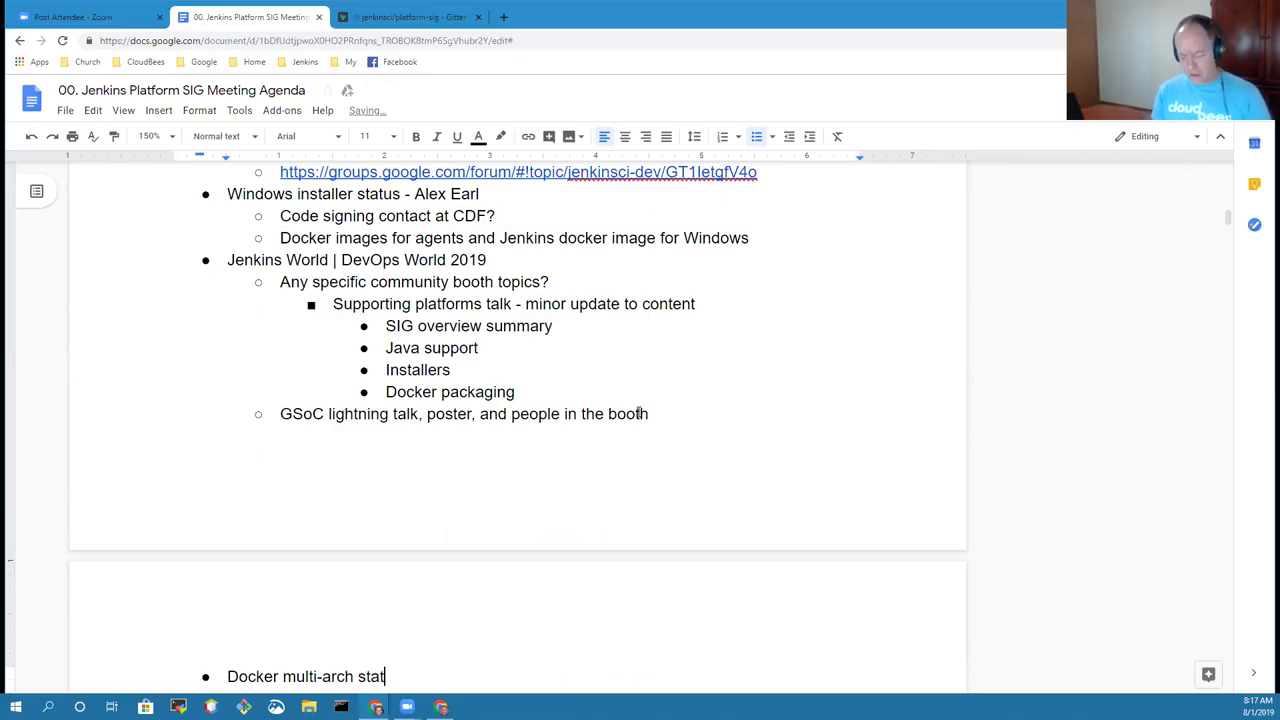
type("us - Alex")
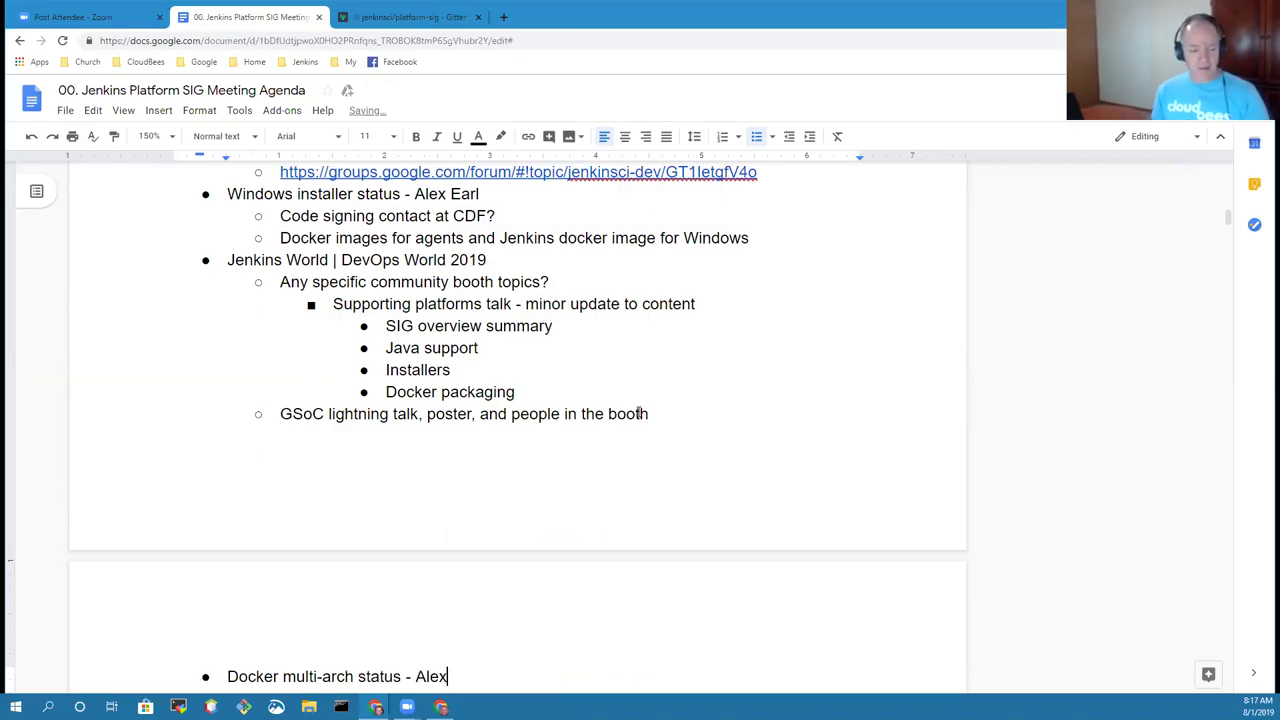
left_click(443, 414)
key("Down")
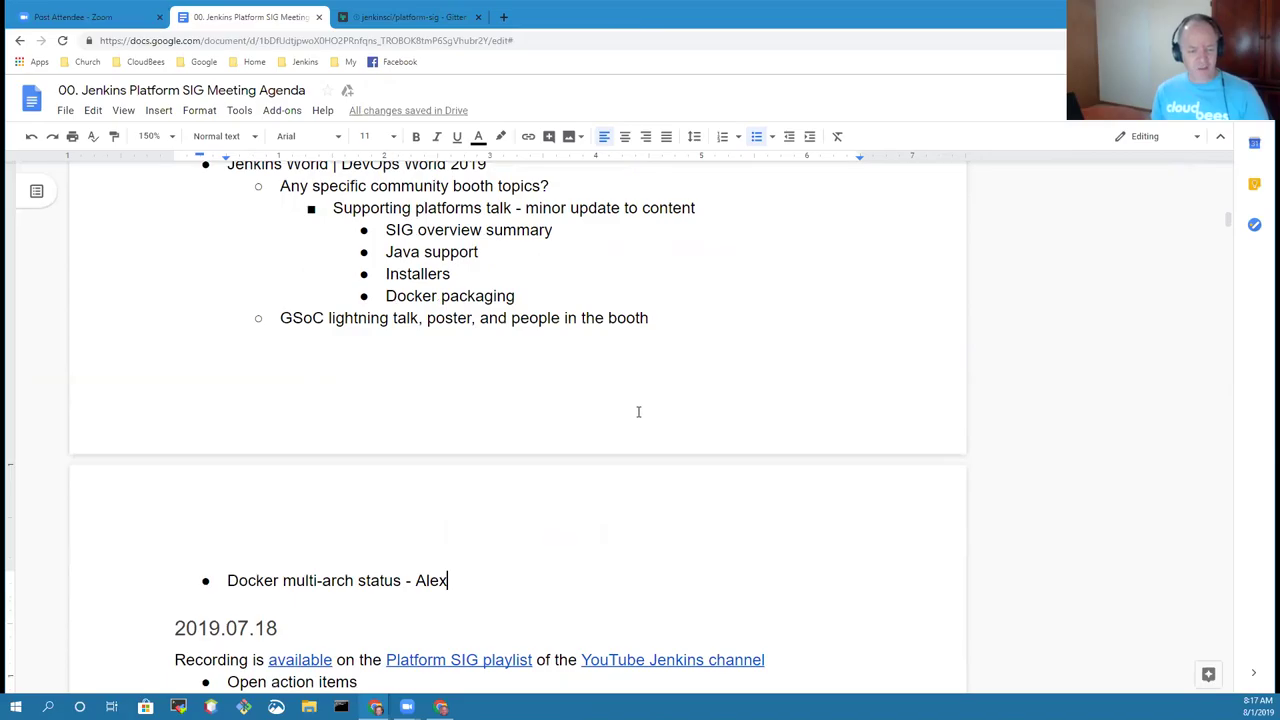
key("Home")
key("shift+Down")
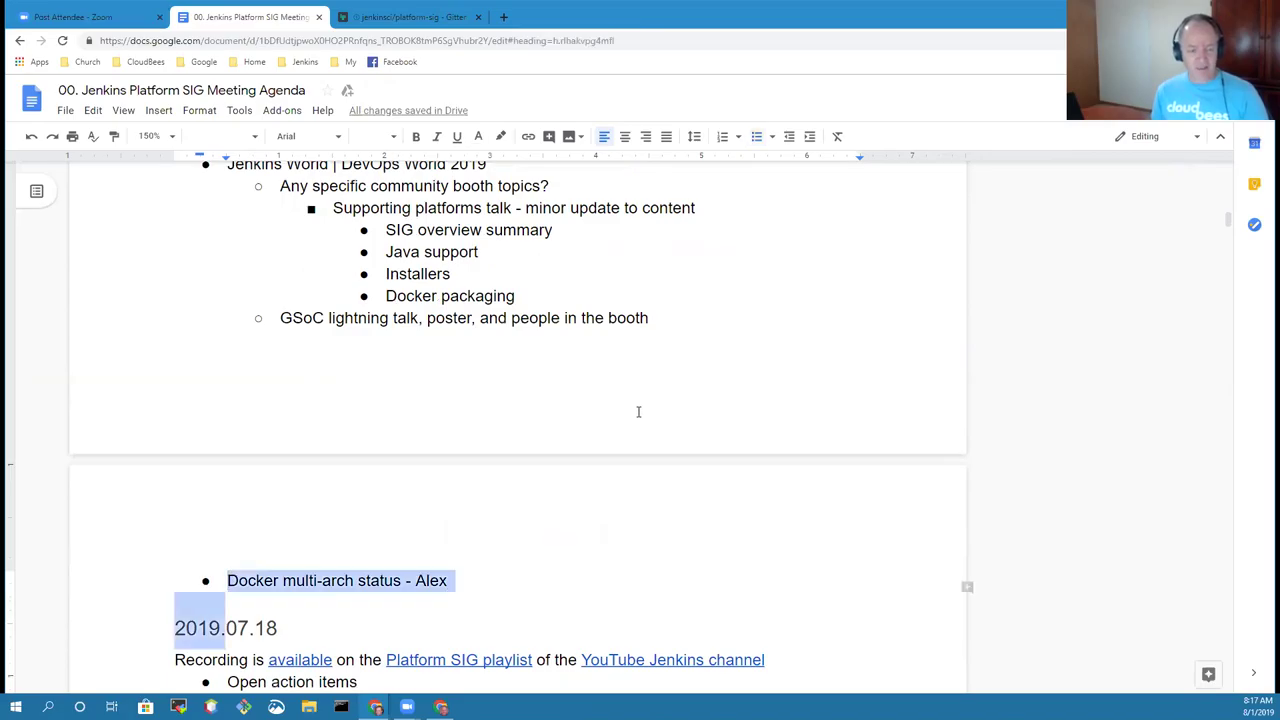
key("Up")
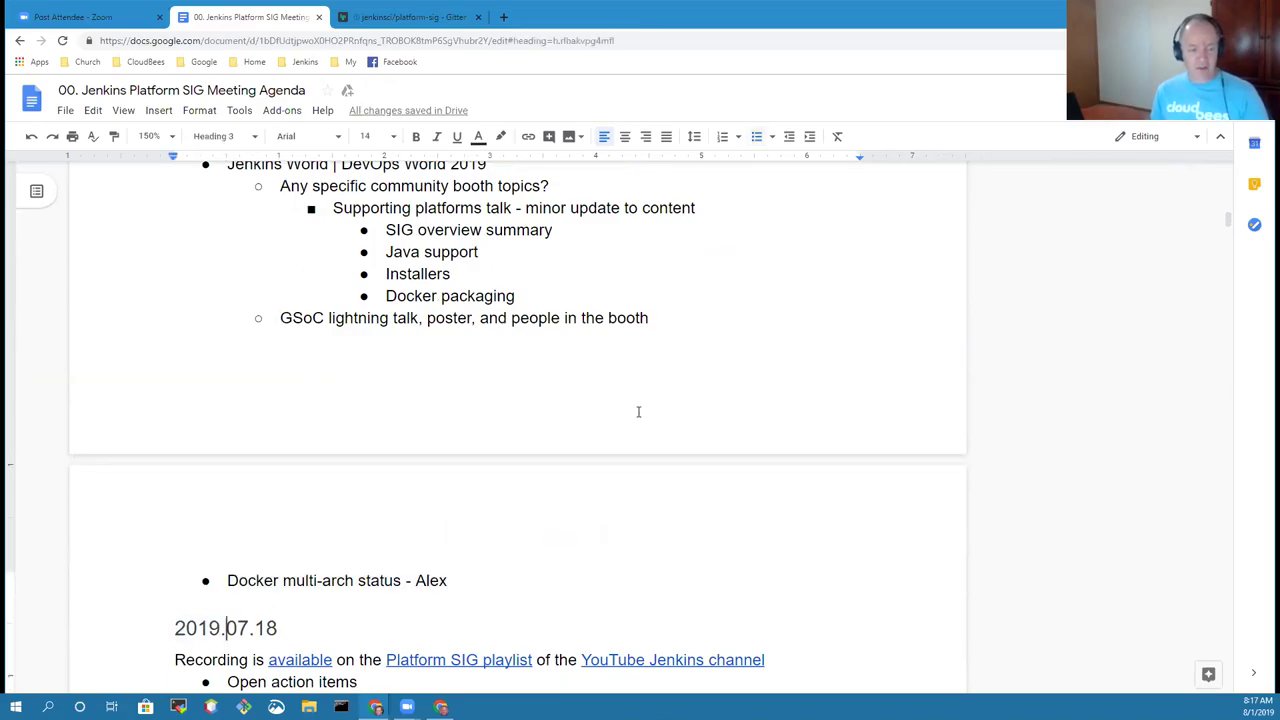
key("Down")
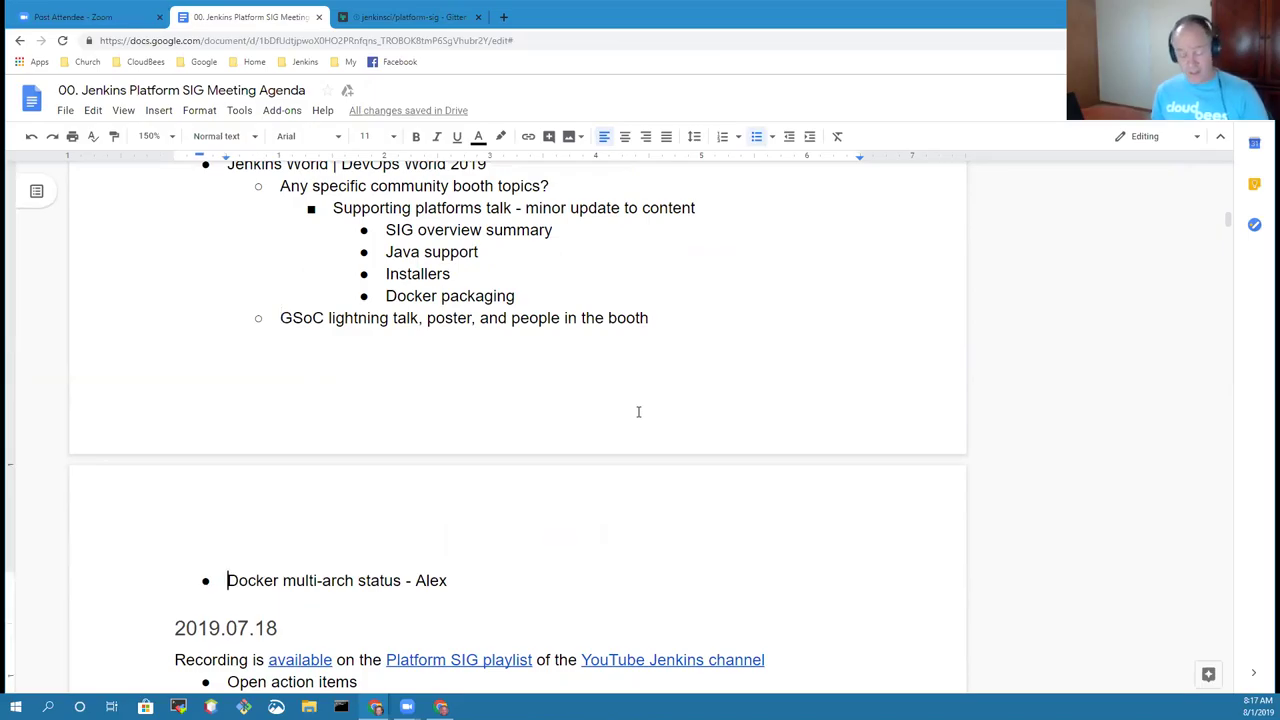
key("shift+End")
key("ctrl+c")
key("Delete")
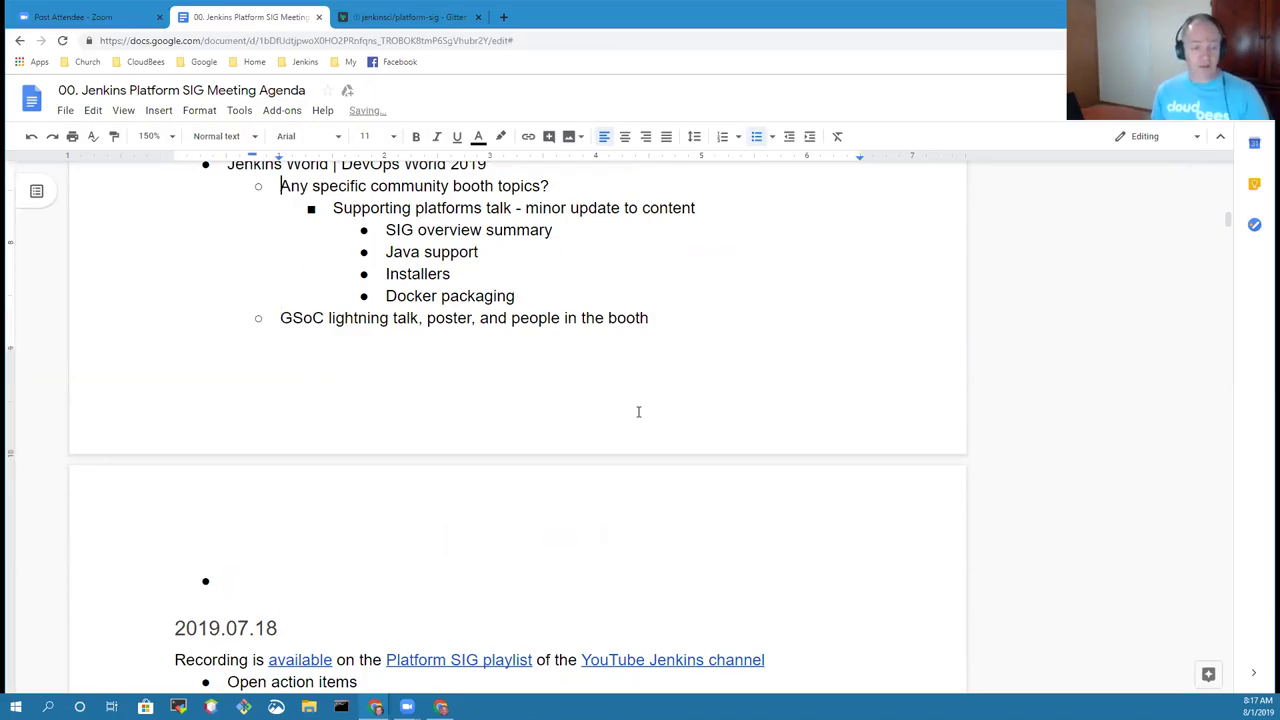
key("Up")
key("Up")
key("Up")
key("Up")
key("Up")
key("Down")
key("Return")
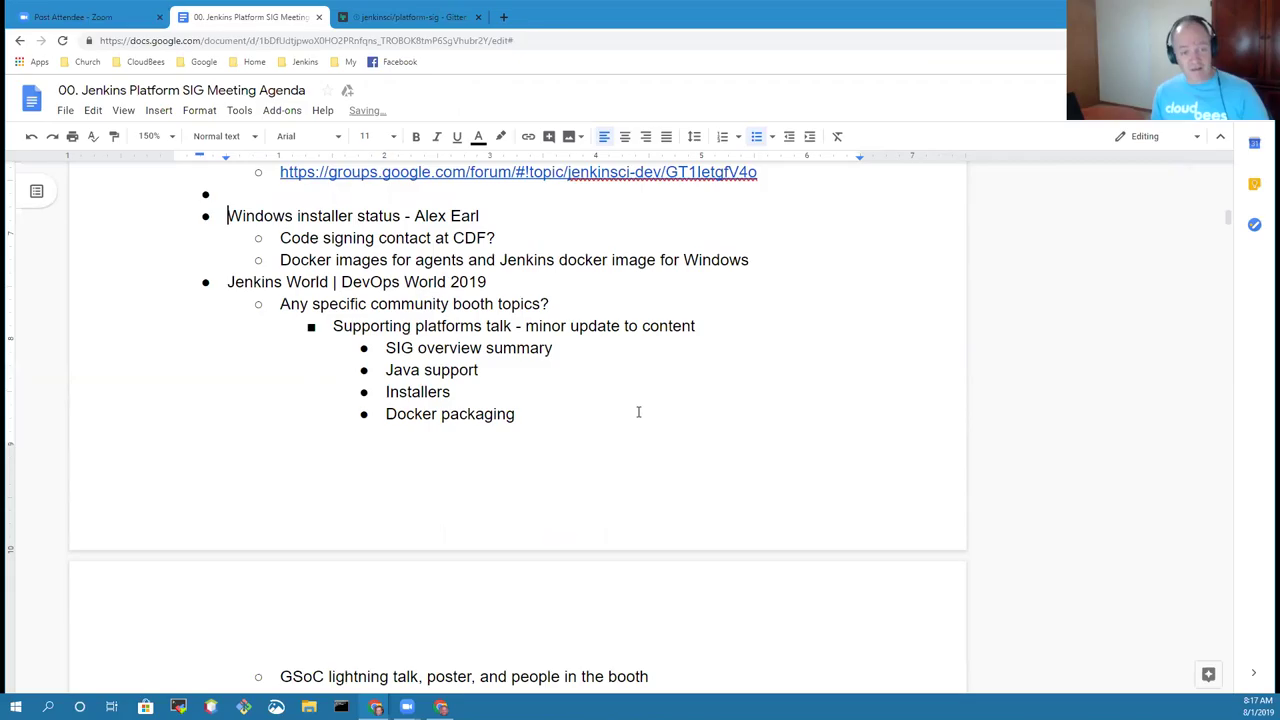
key("ctrl+v")
- Remove the leftover empty bullet below the GSoC item and return to the Docker line
key("Down")
key("Down")
key("Down")
key("Down")
key("Down")
key("Down")
key("Down")
key("Down")
key("Down")
key("Down")
key("Down")
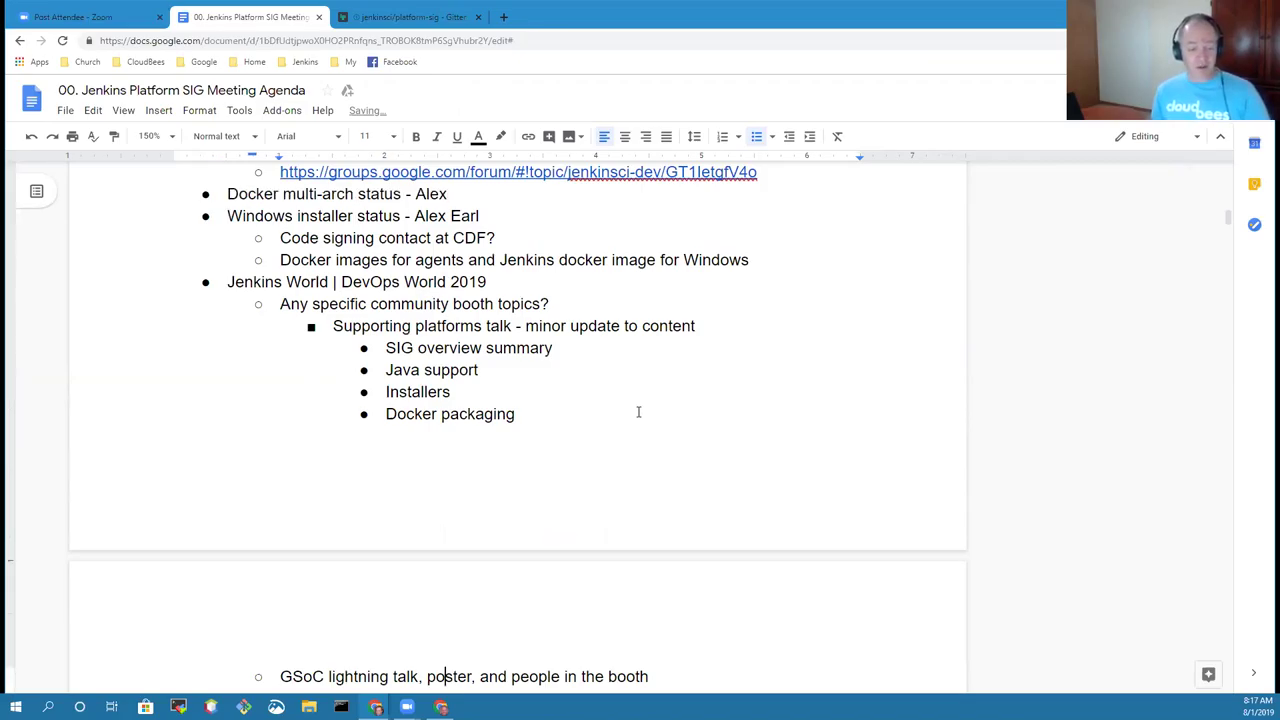
key("Down")
key("BackSpace")
key("BackSpace")
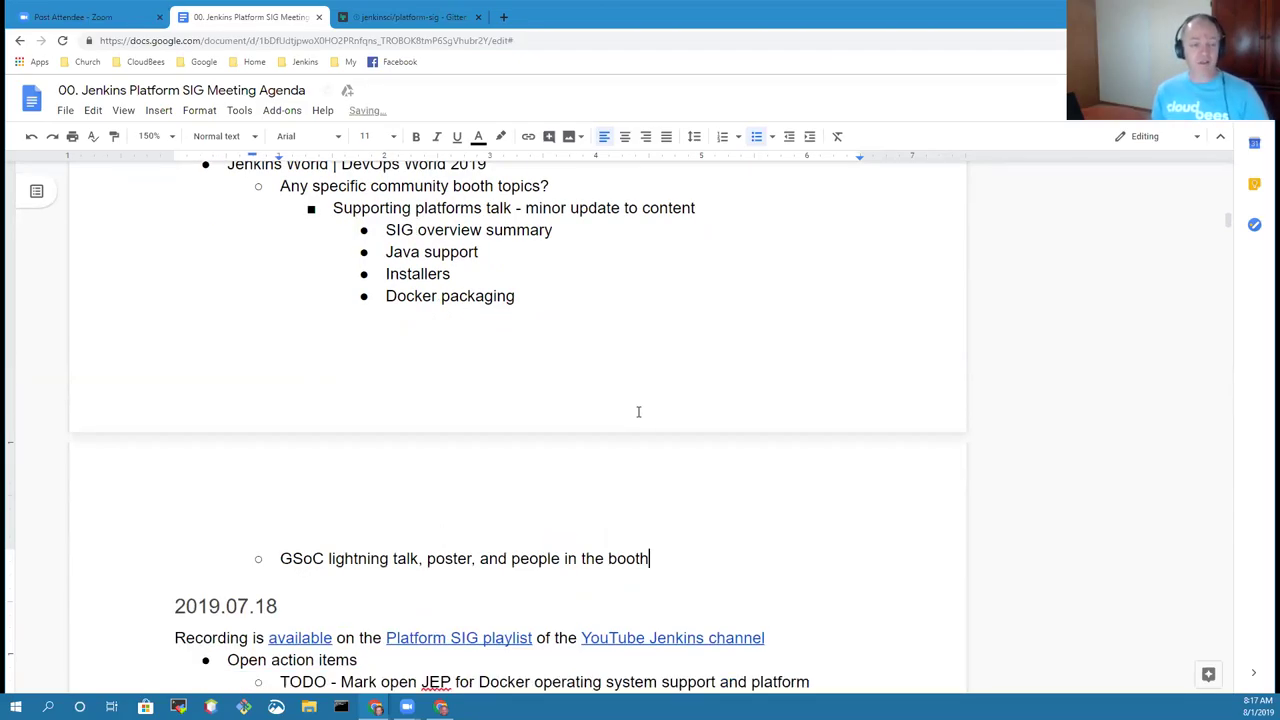
key("Up")
key("Up")
key("Up")
key("Up")
key("Up")
key("Up")
key("Up")
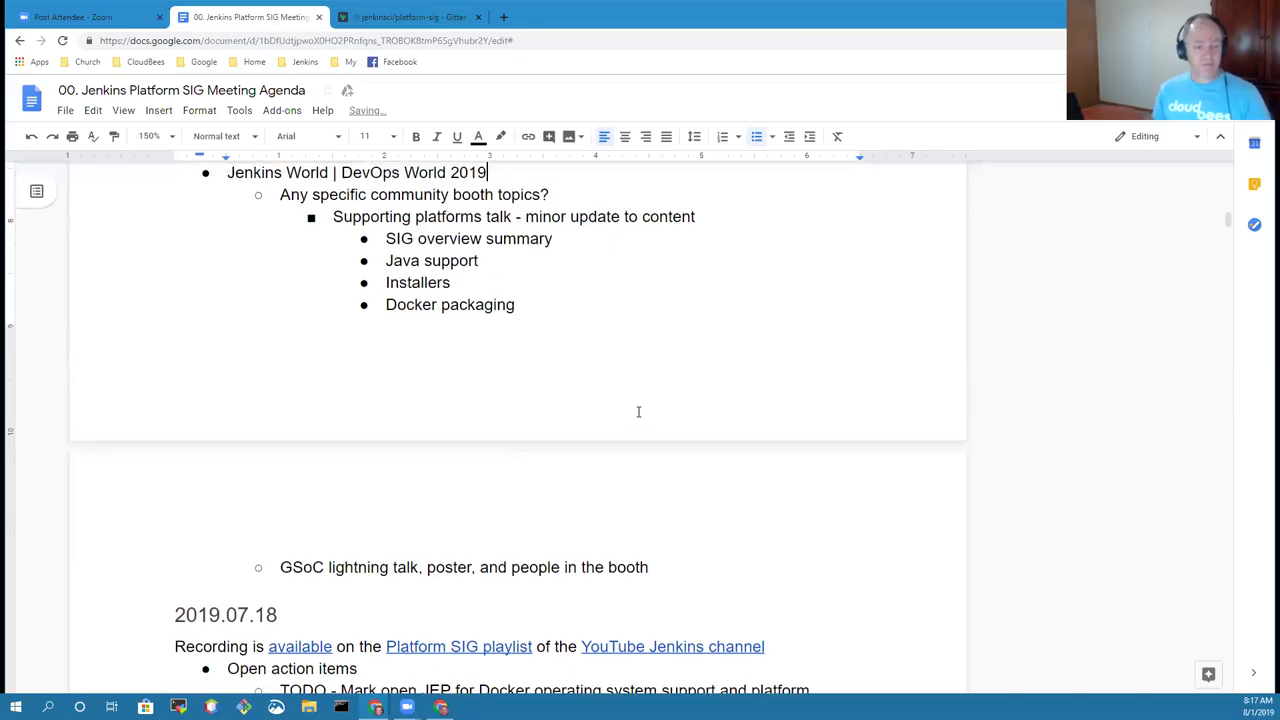
key("Up")
key("Up")
key("Up")
key("Up")
key("Up")
key("Up")
key("Up")
key("Down")
key("Down")
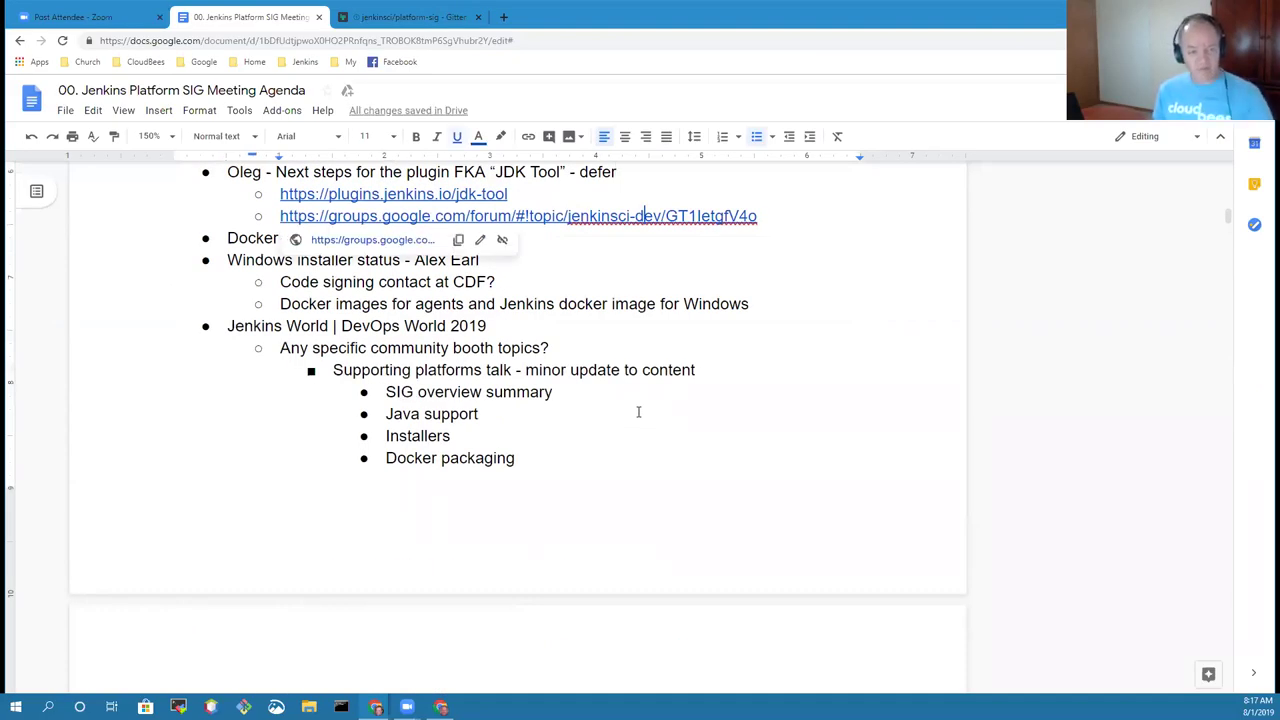
key("Down")
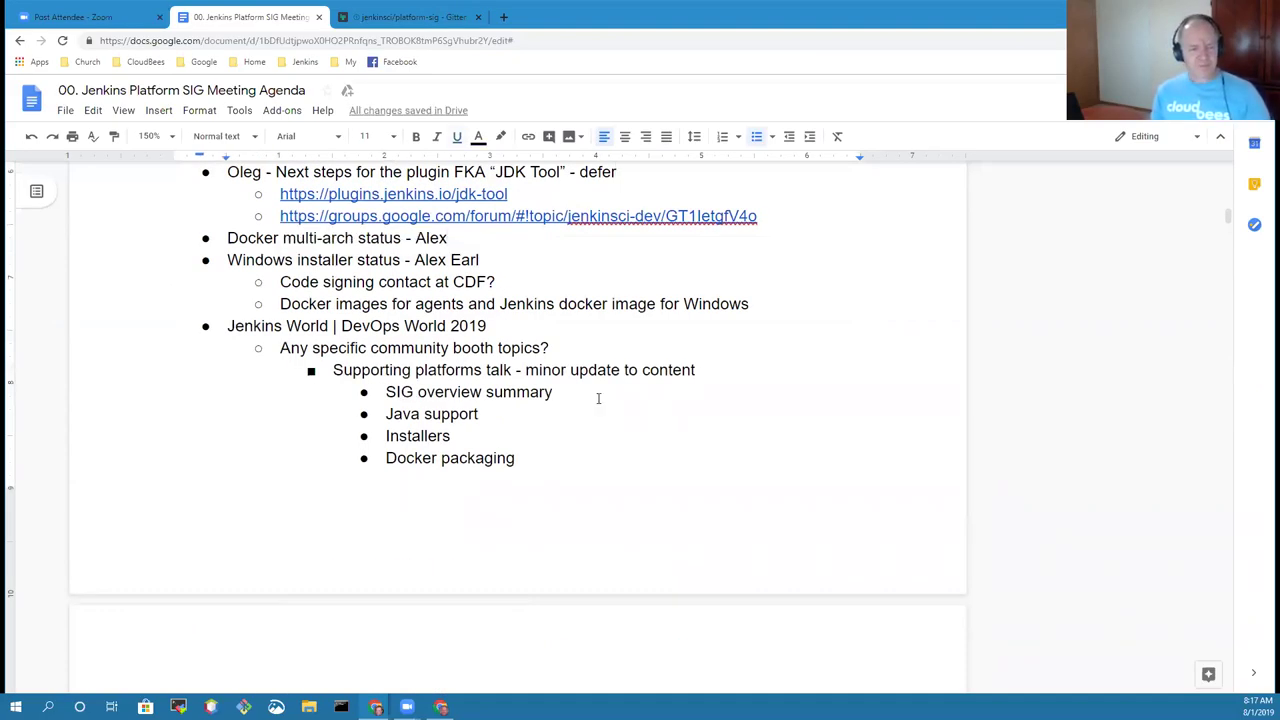
- Under the code-signing item, add an outer bullet needing a CDF contact for code signing certificates
scroll(449, 258, "up", 3)
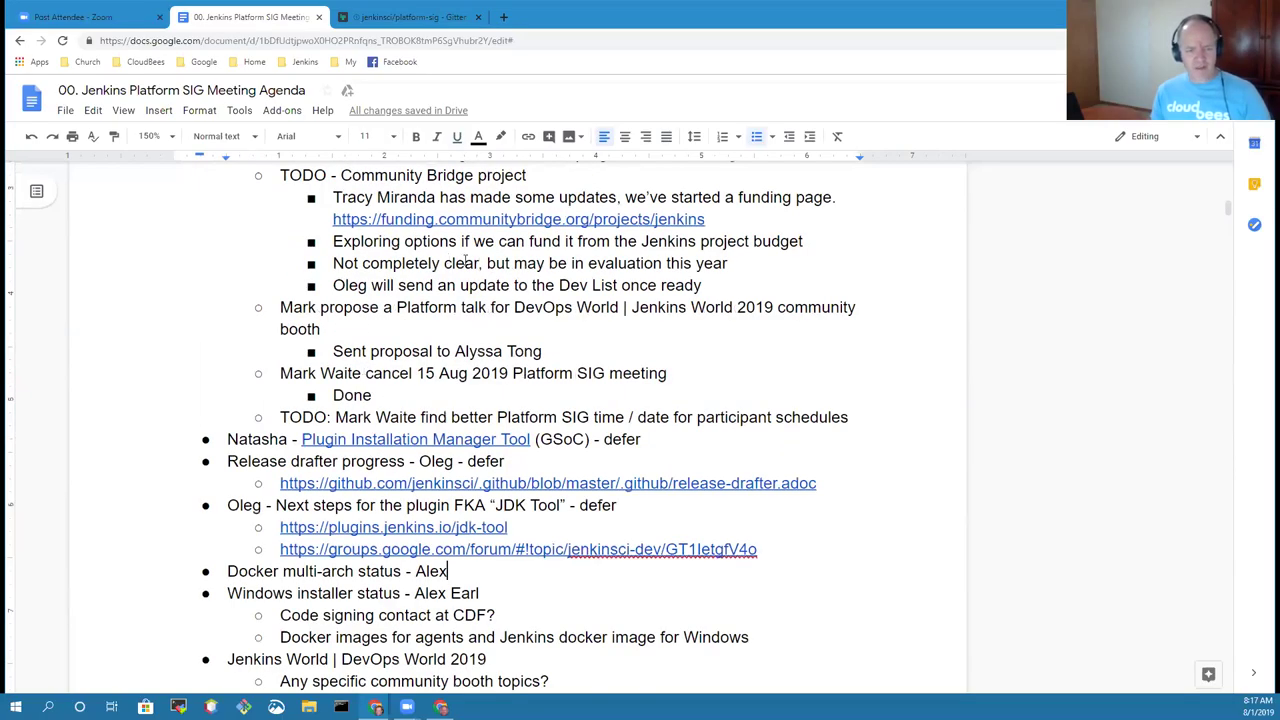
scroll(465, 261, "up", 2)
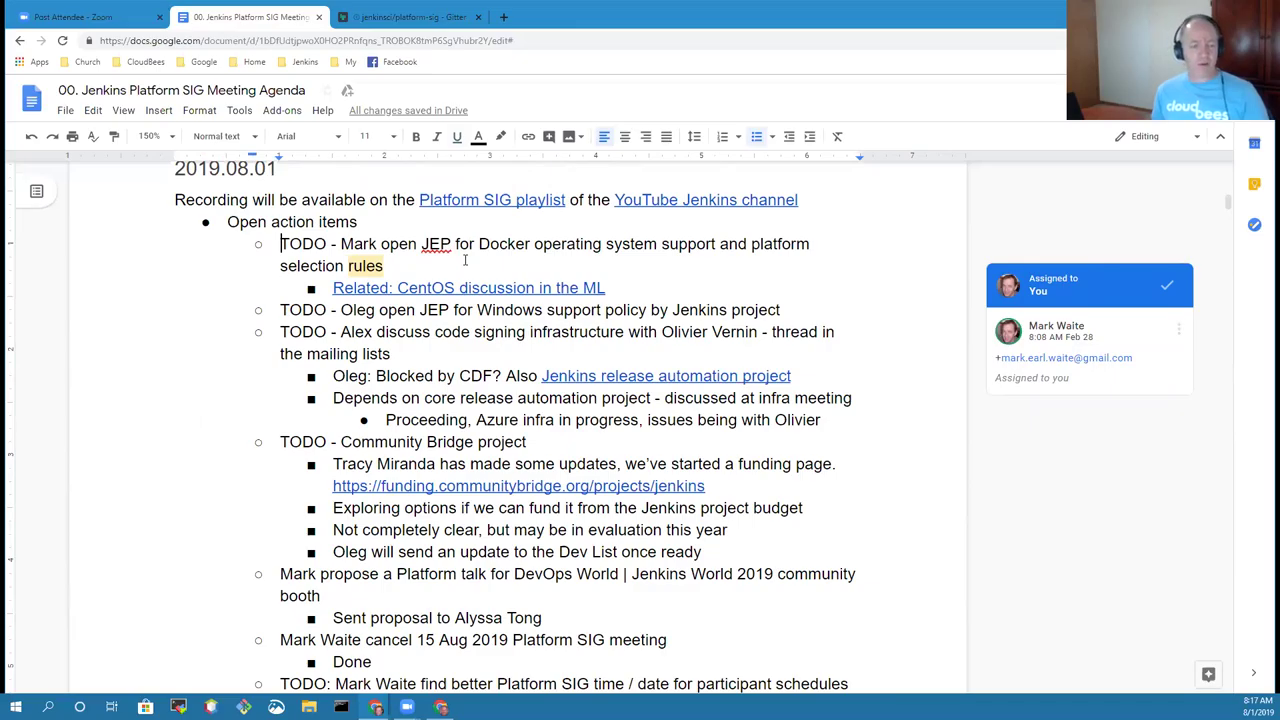
key("Down")
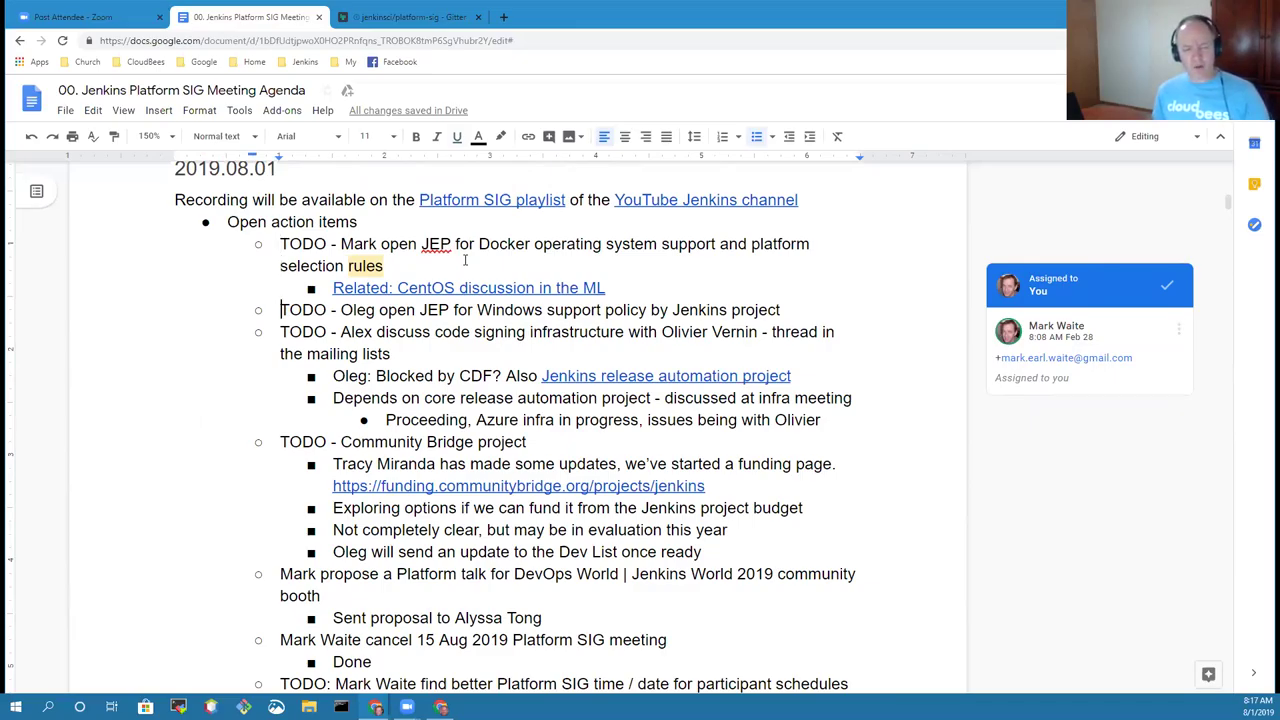
key("Down")
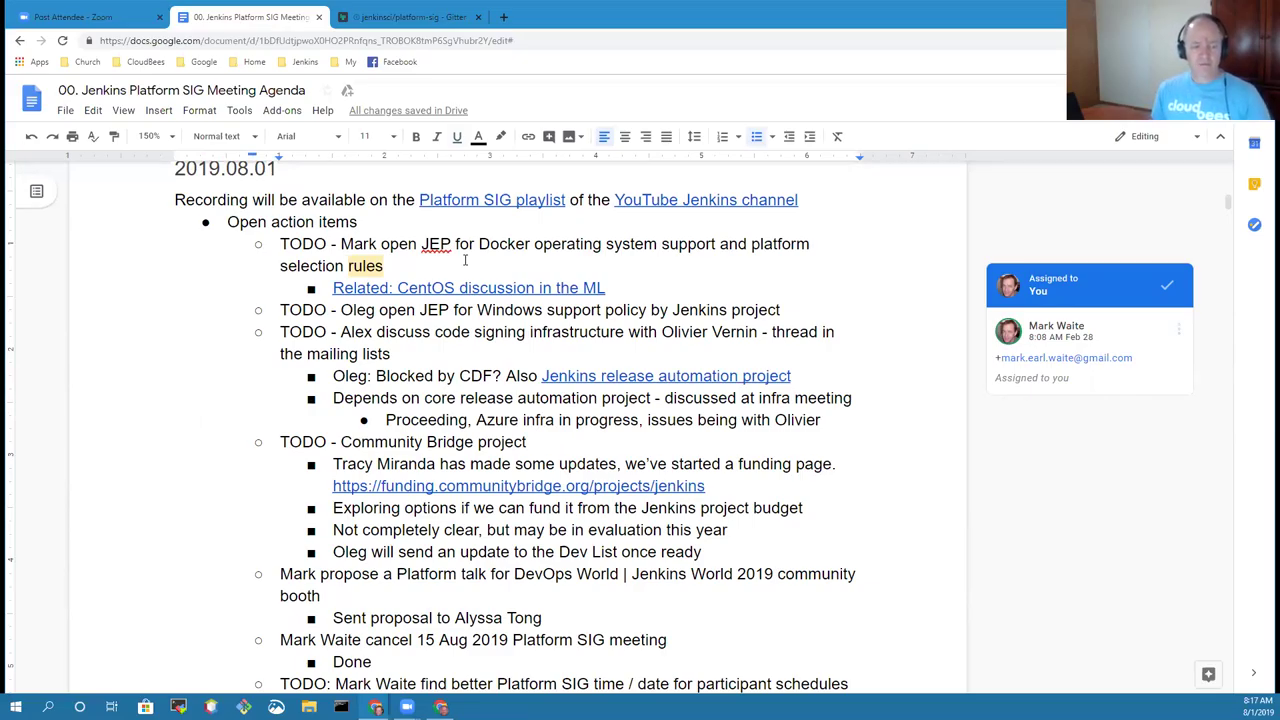
key("Down")
key("Down")
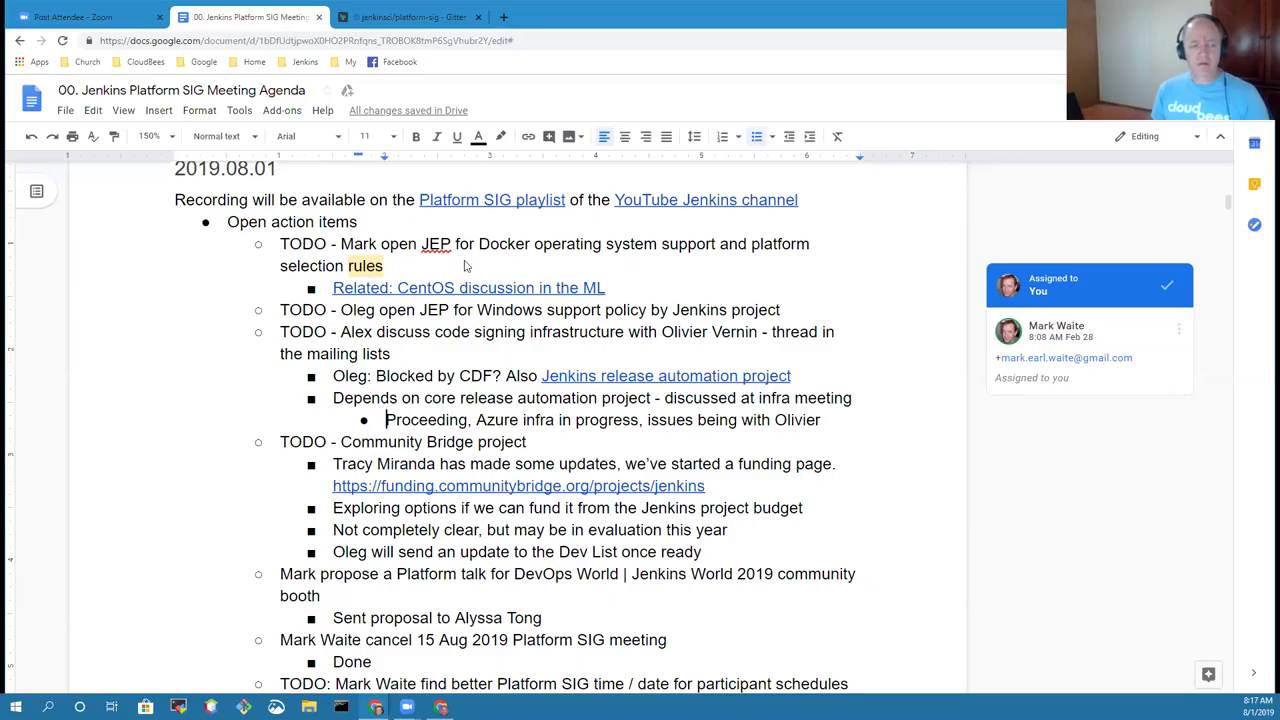
key("End")
key("Return")
key("shift+Tab")
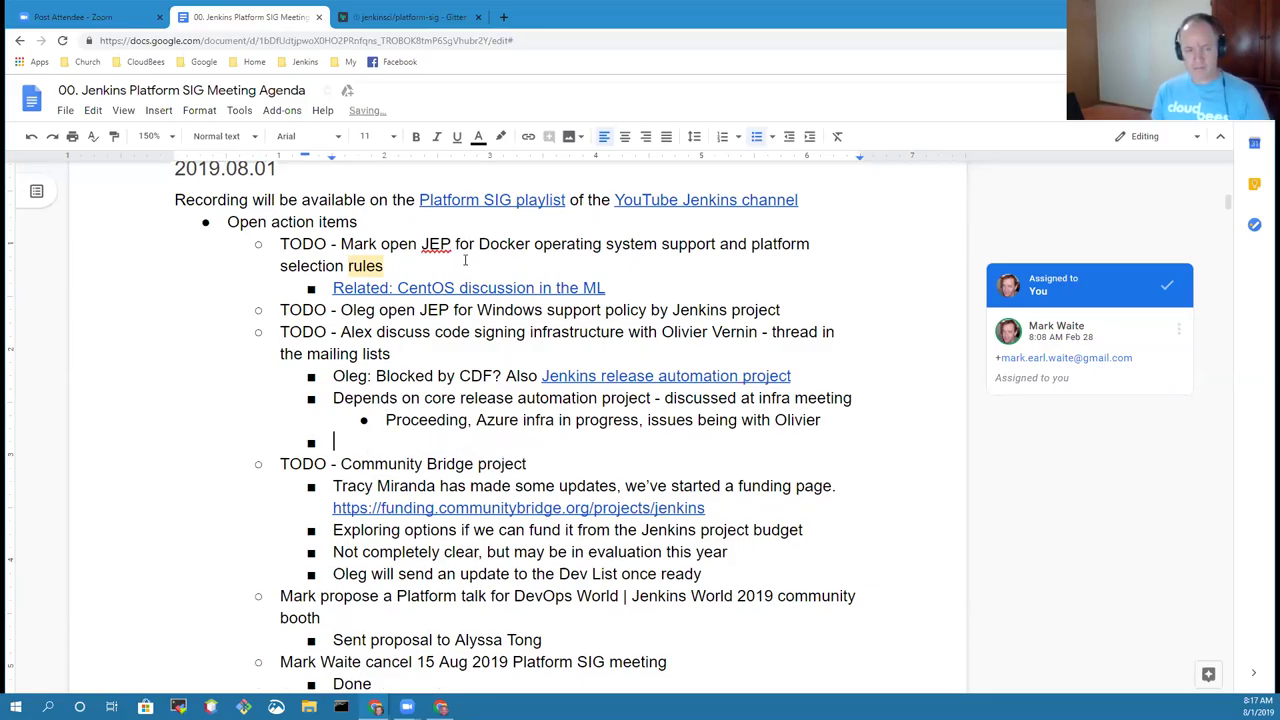
type("Needs cont")
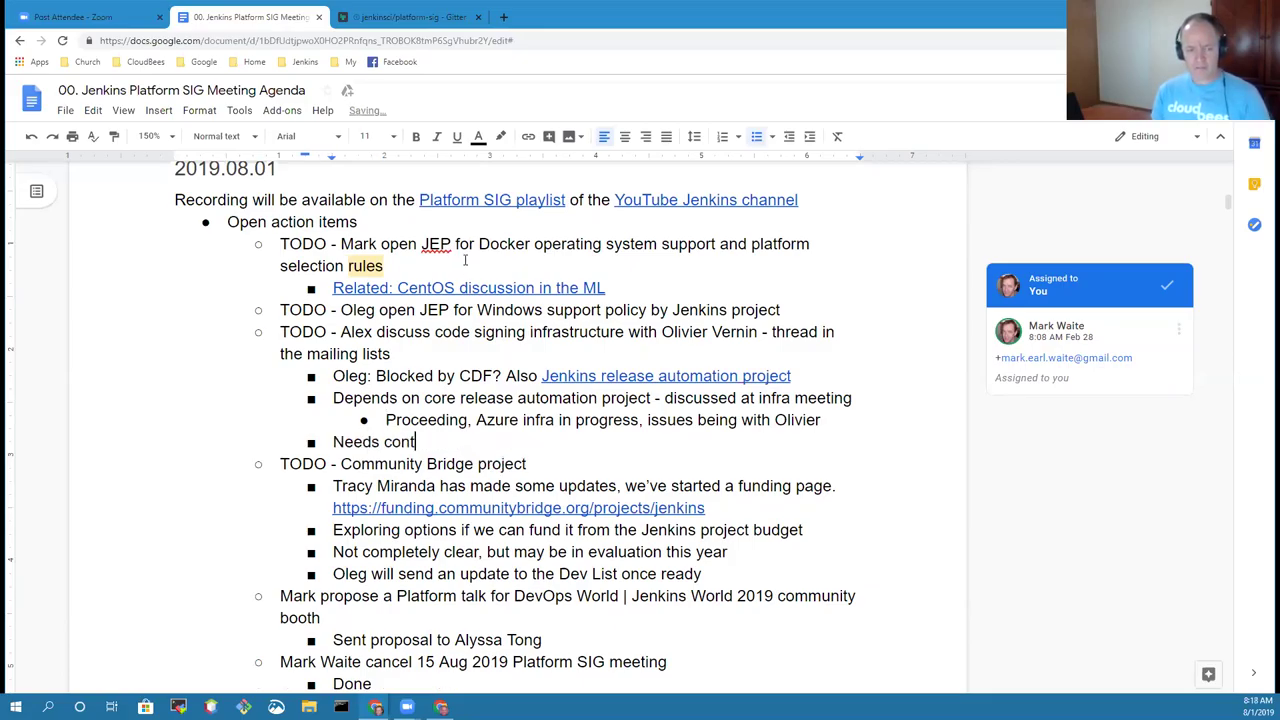
type("act with Tra")
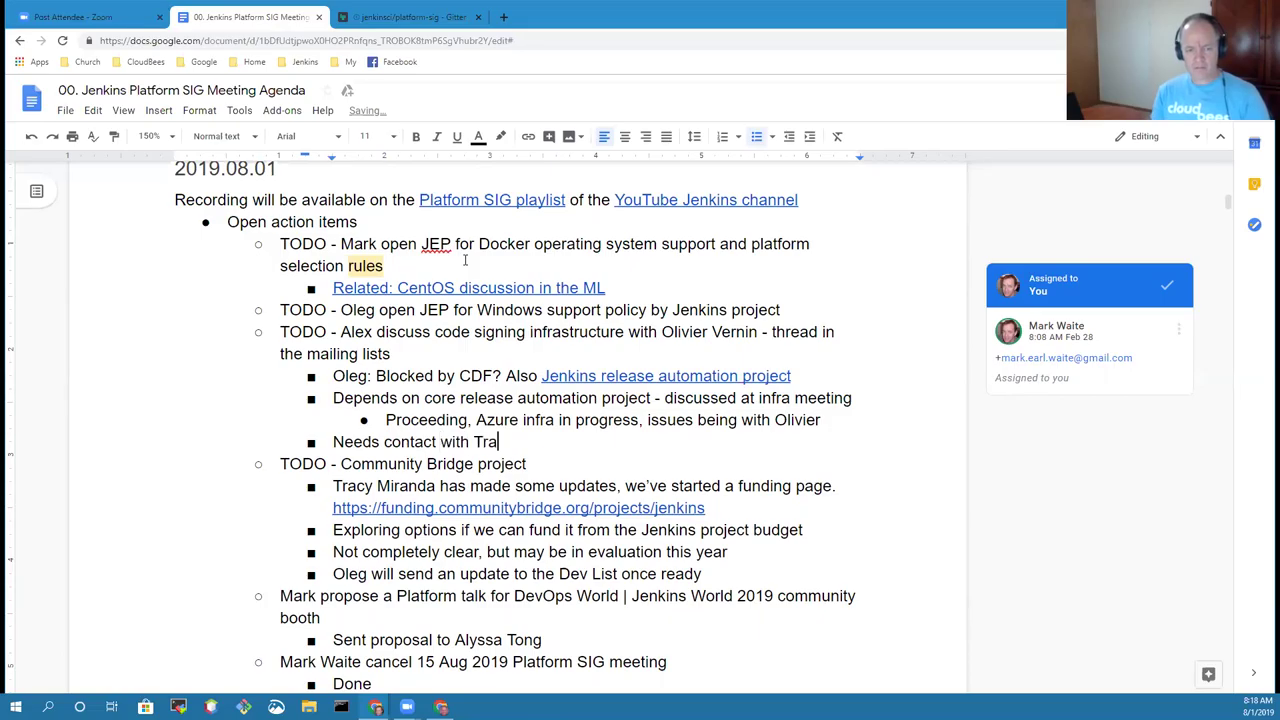
type("cy Miran")
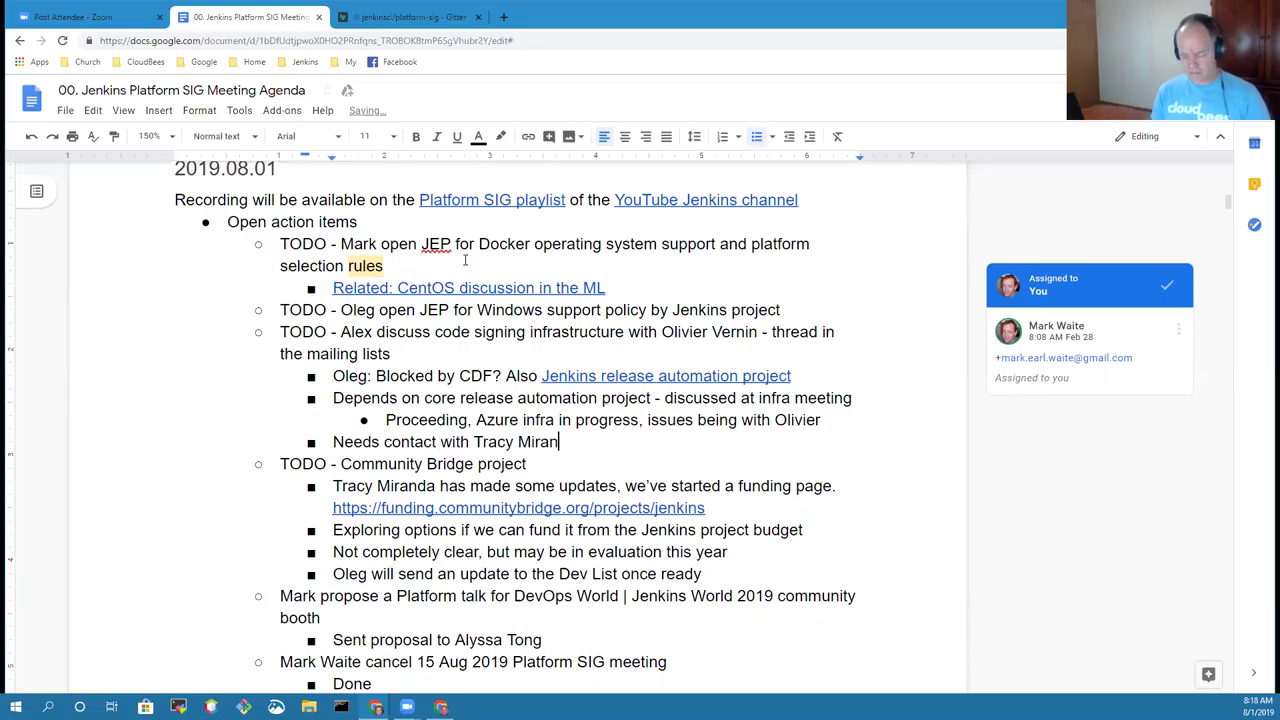
type("da at CDF f")
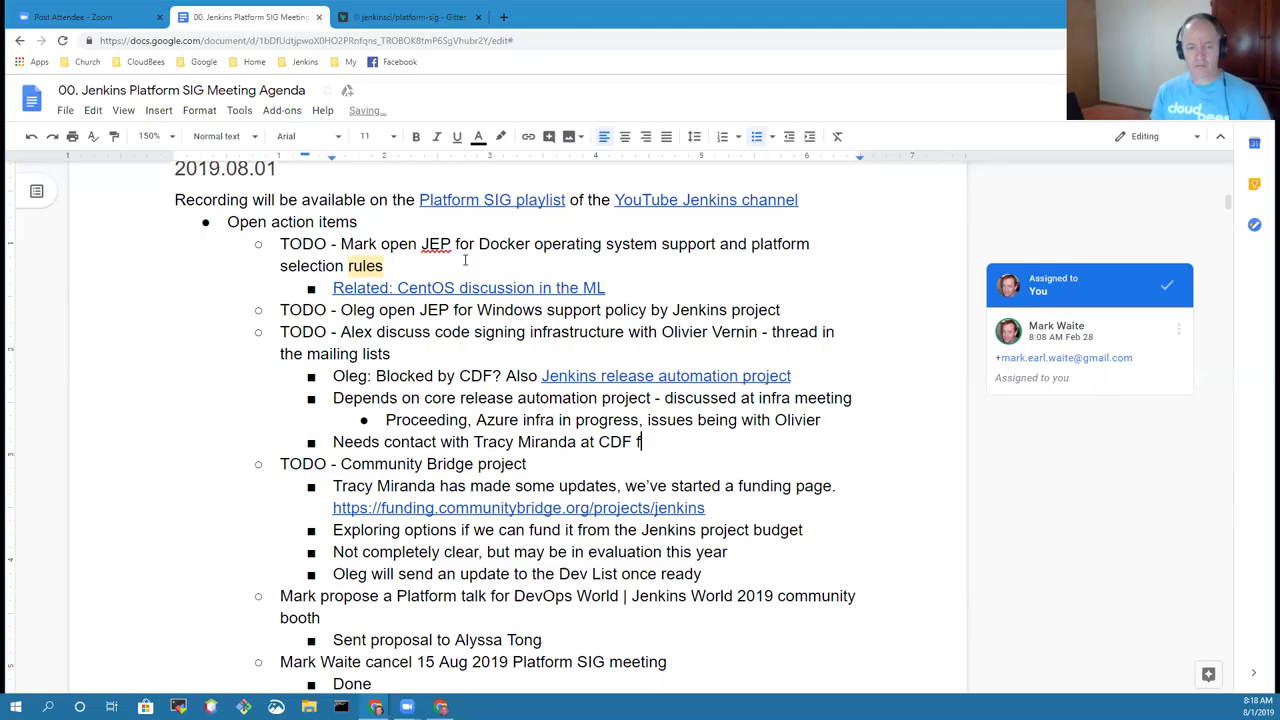
type("or code signing")
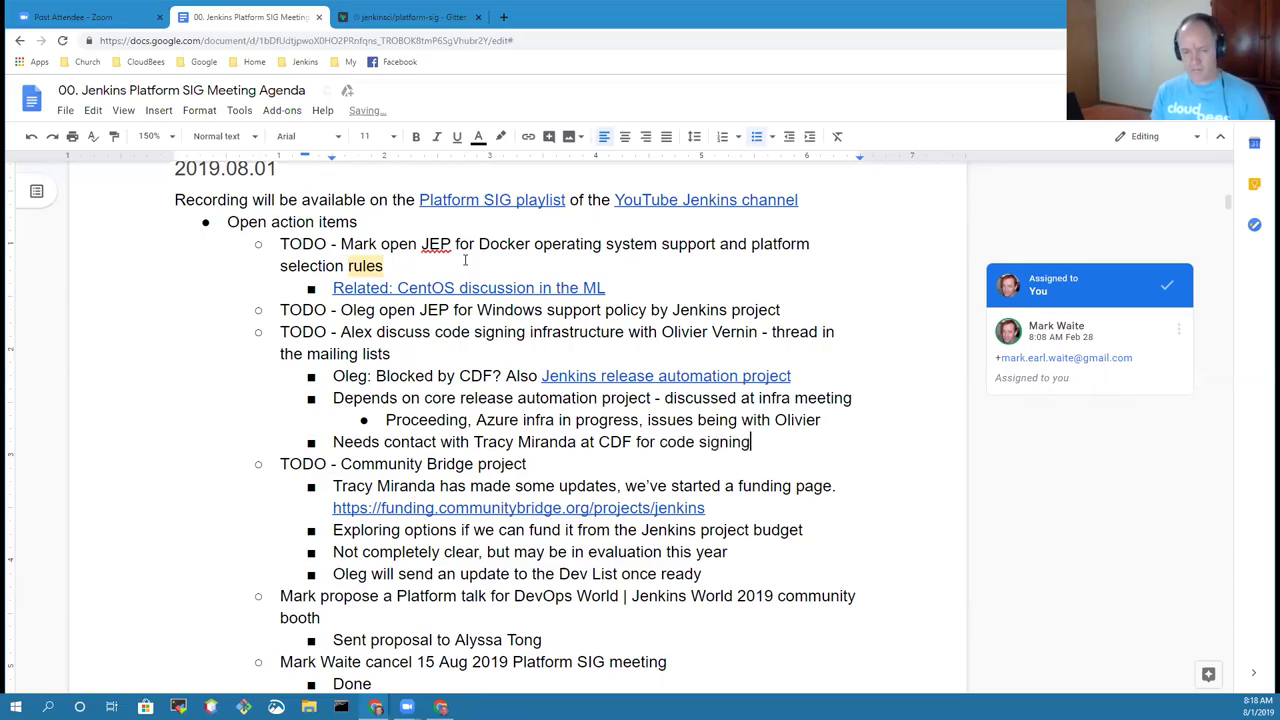
type(" certificat")
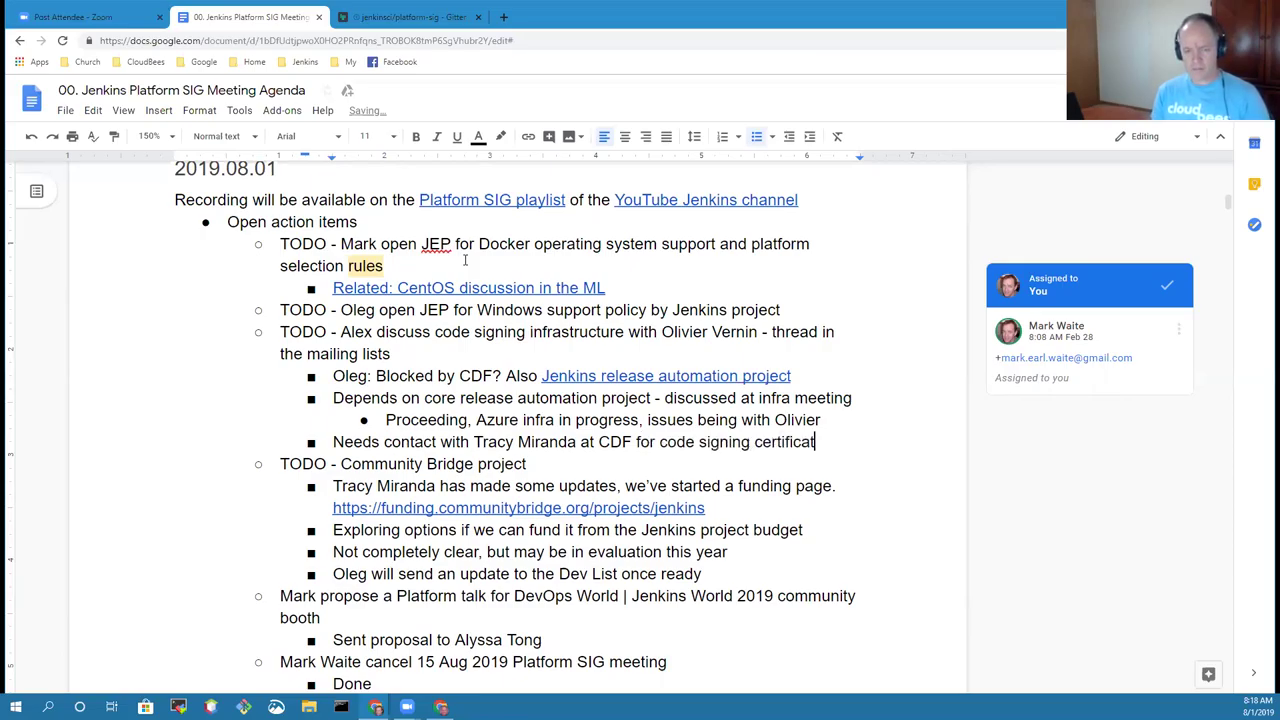
type("es")
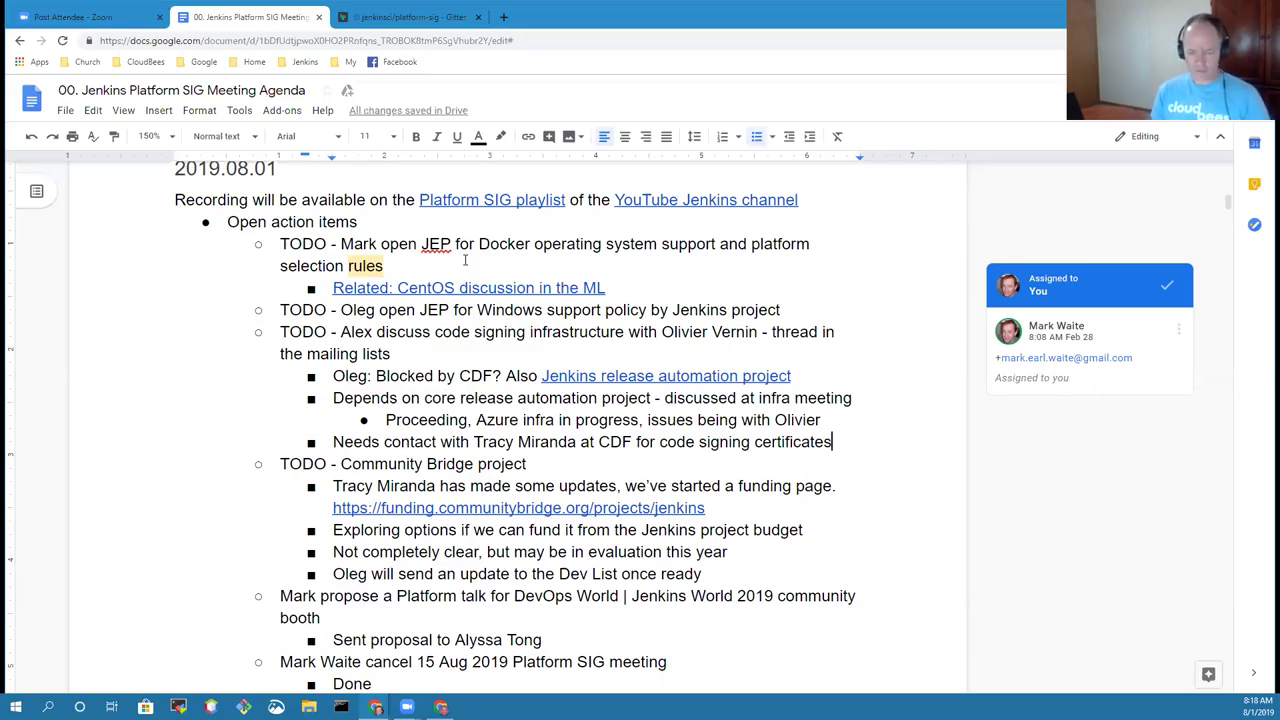
- Add an indented sub-bullet about waiting for a colleague's return from vacation
key("Return")
key("Tab")
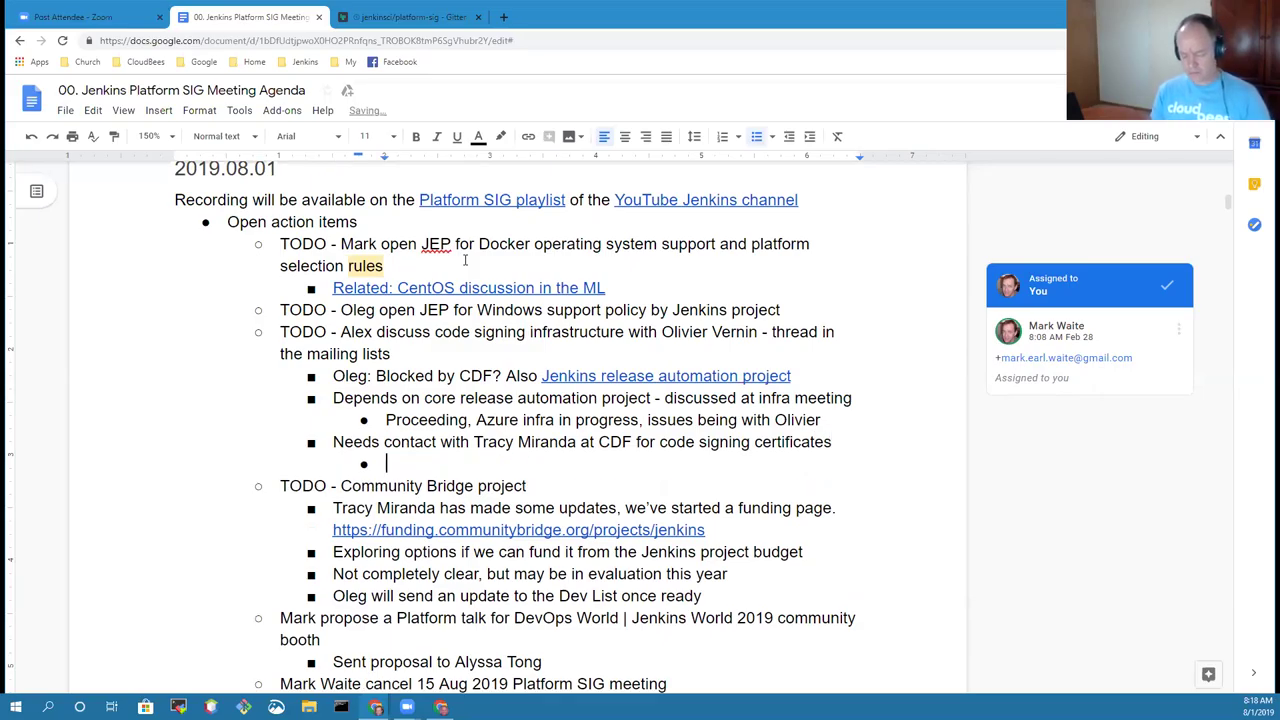
type("Wait for Olivi")
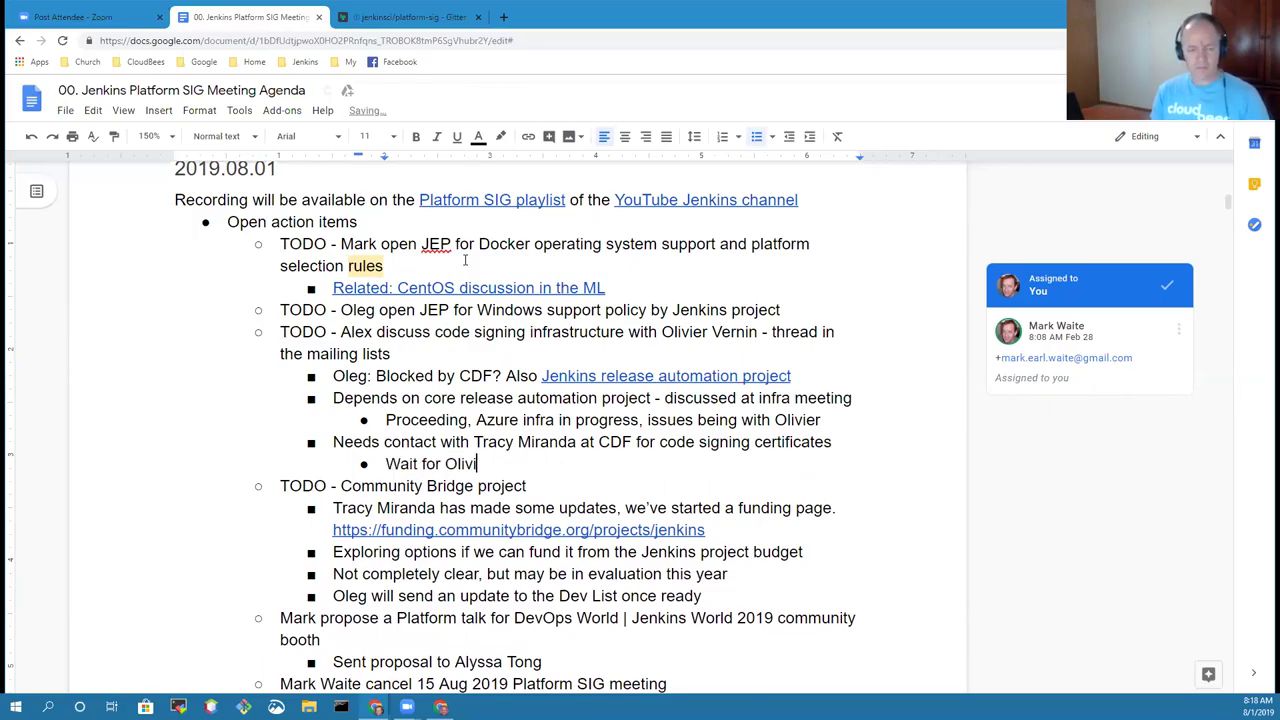
type("er return from ")
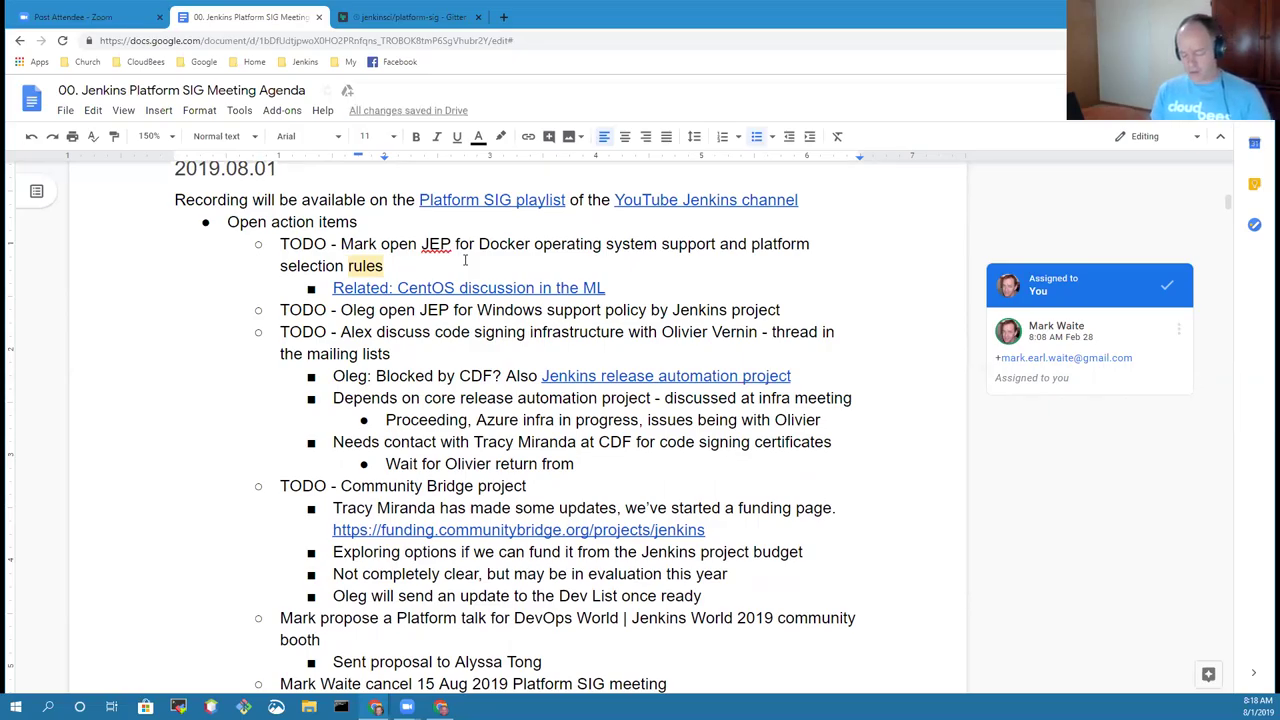
type("vac")
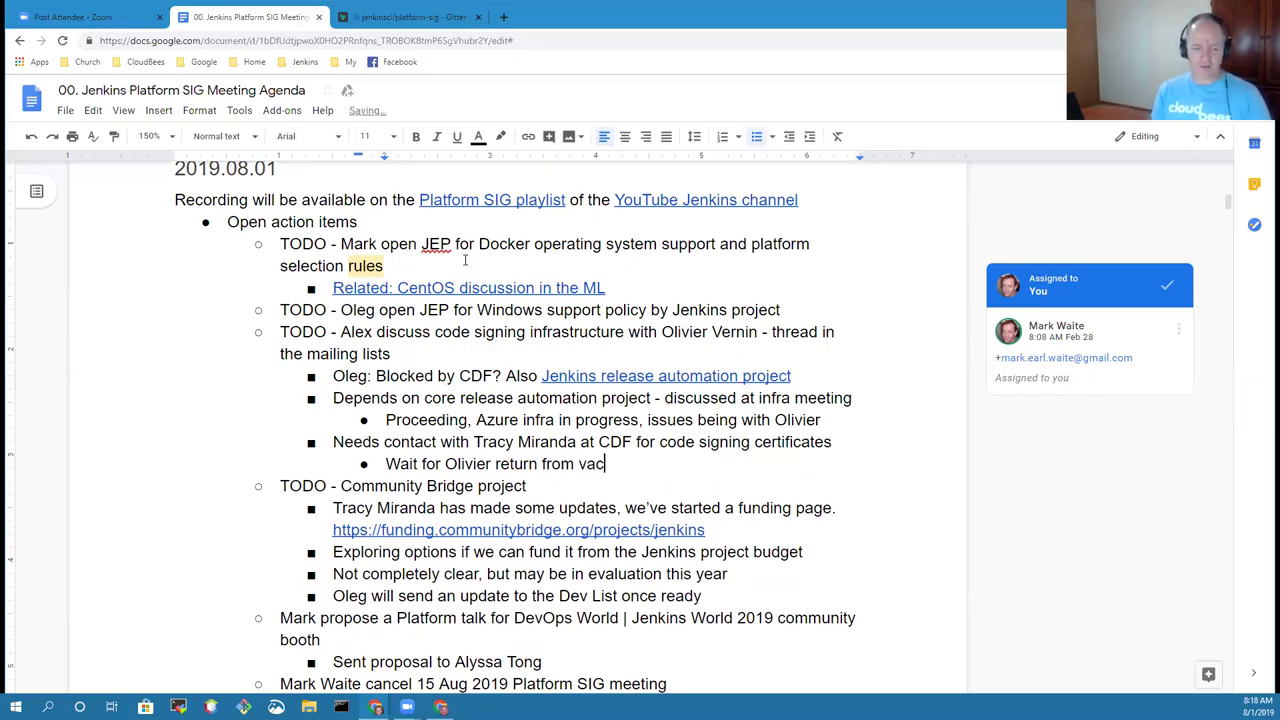
type("ation")
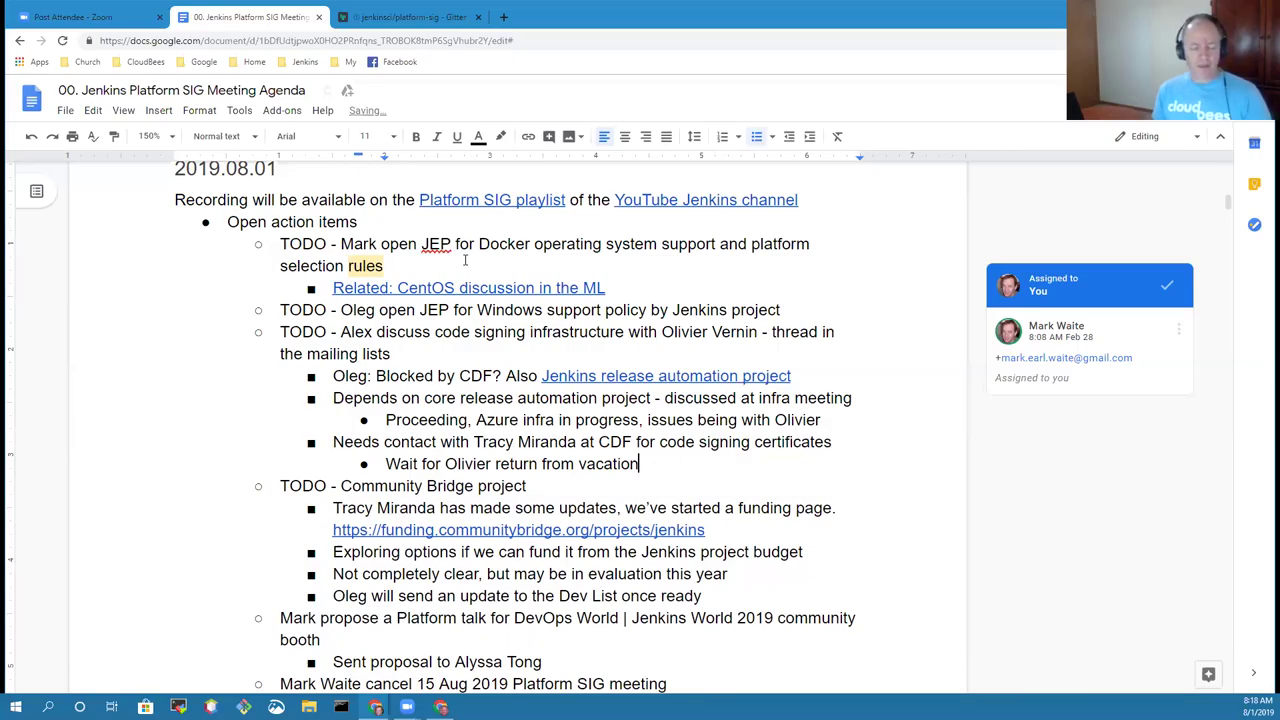
key("Down")
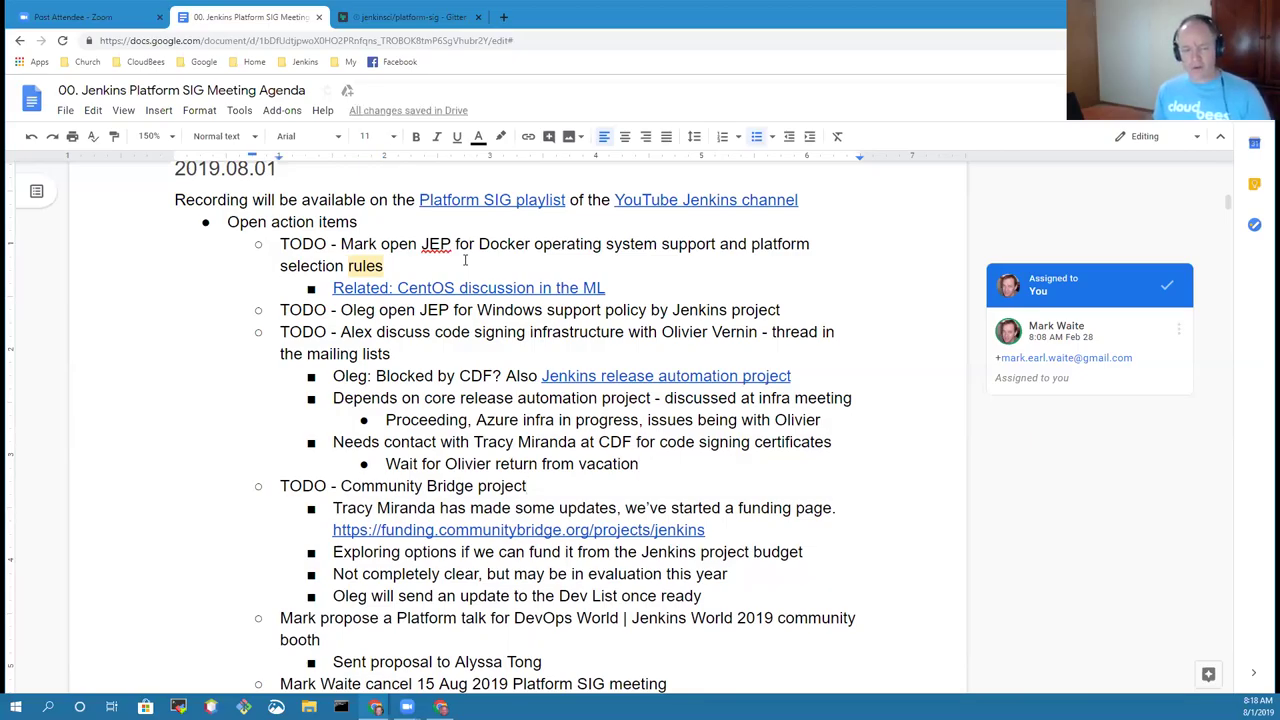
- Drop the TODO prefix from Community Bridge and add 'Funding approved in yesterday's governance for the first trial project'
key("Home")
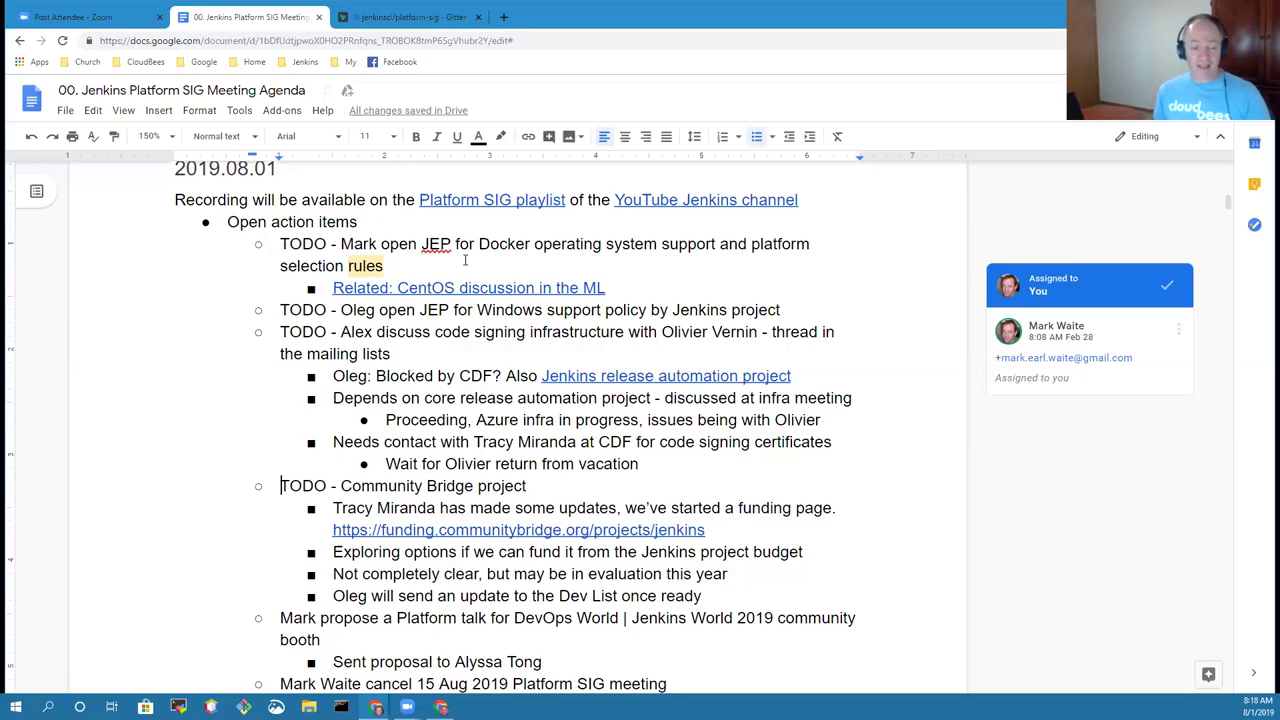
key("ctrl+shift+Right")
key("ctrl+shift+Right")
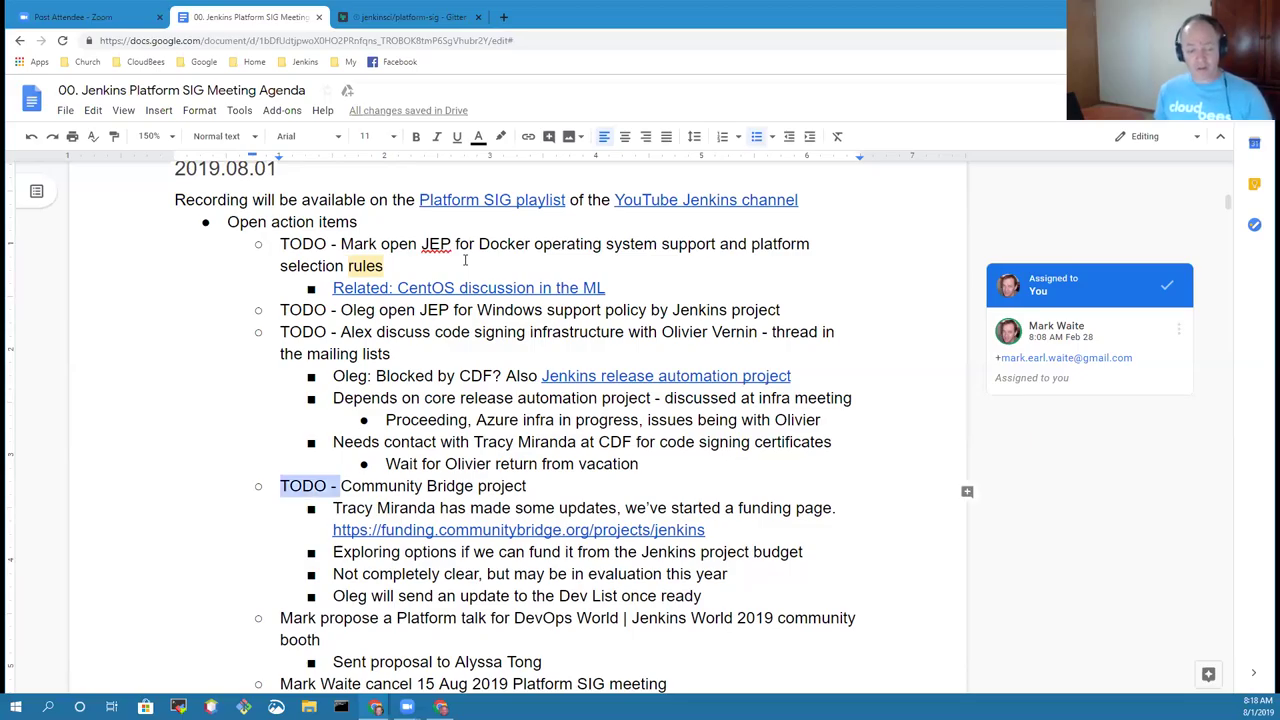
key("Delete")
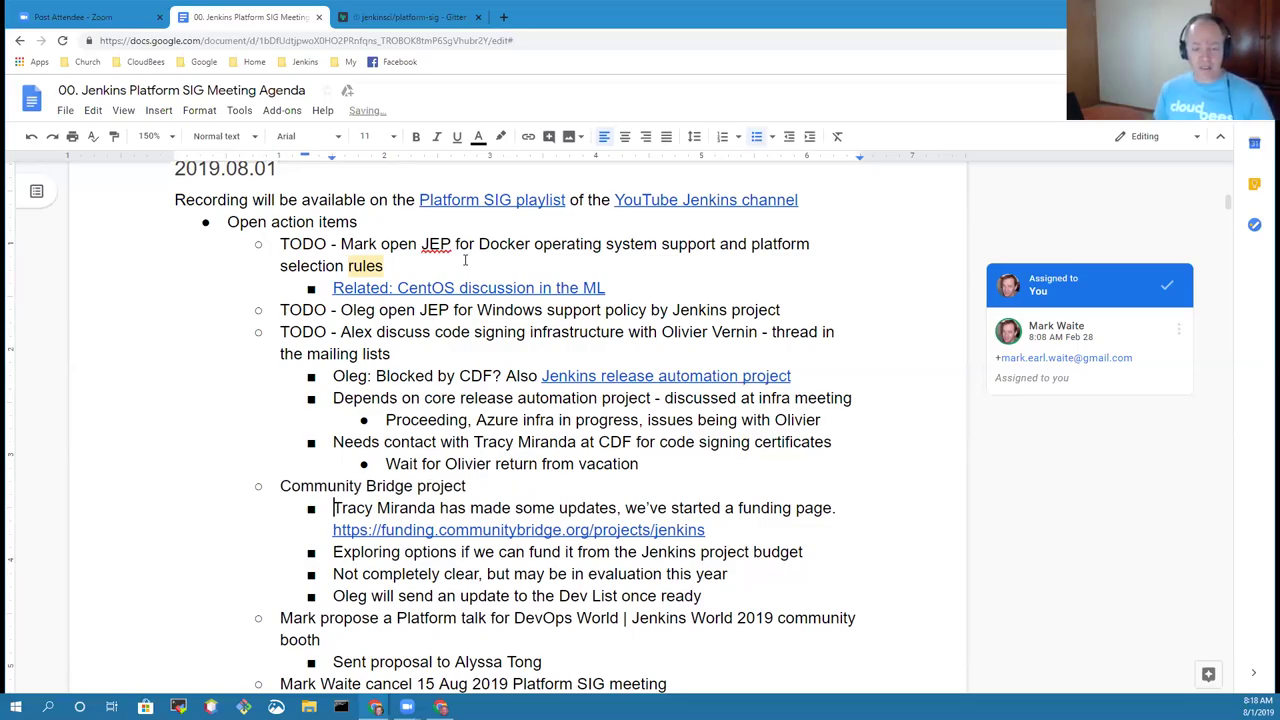
key("Down")
key("Down")
key("Down")
key("Down")
key("End")
key("Return")
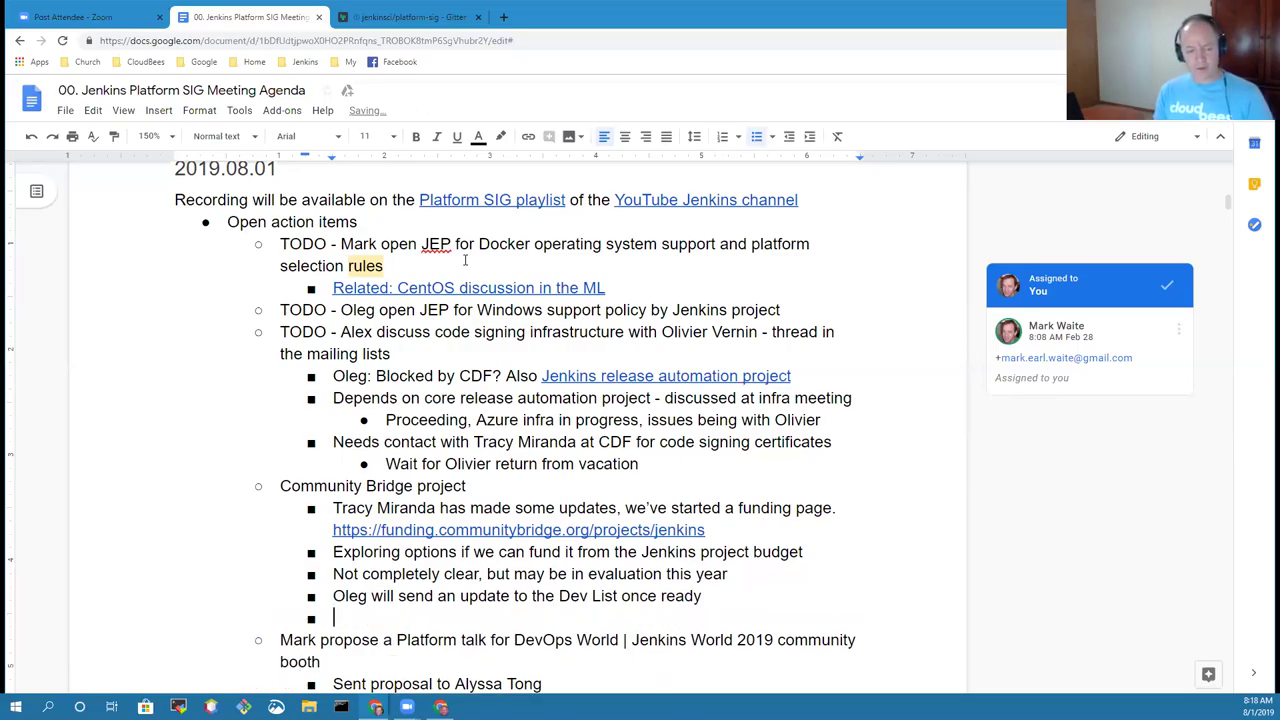
type("Funding ap")
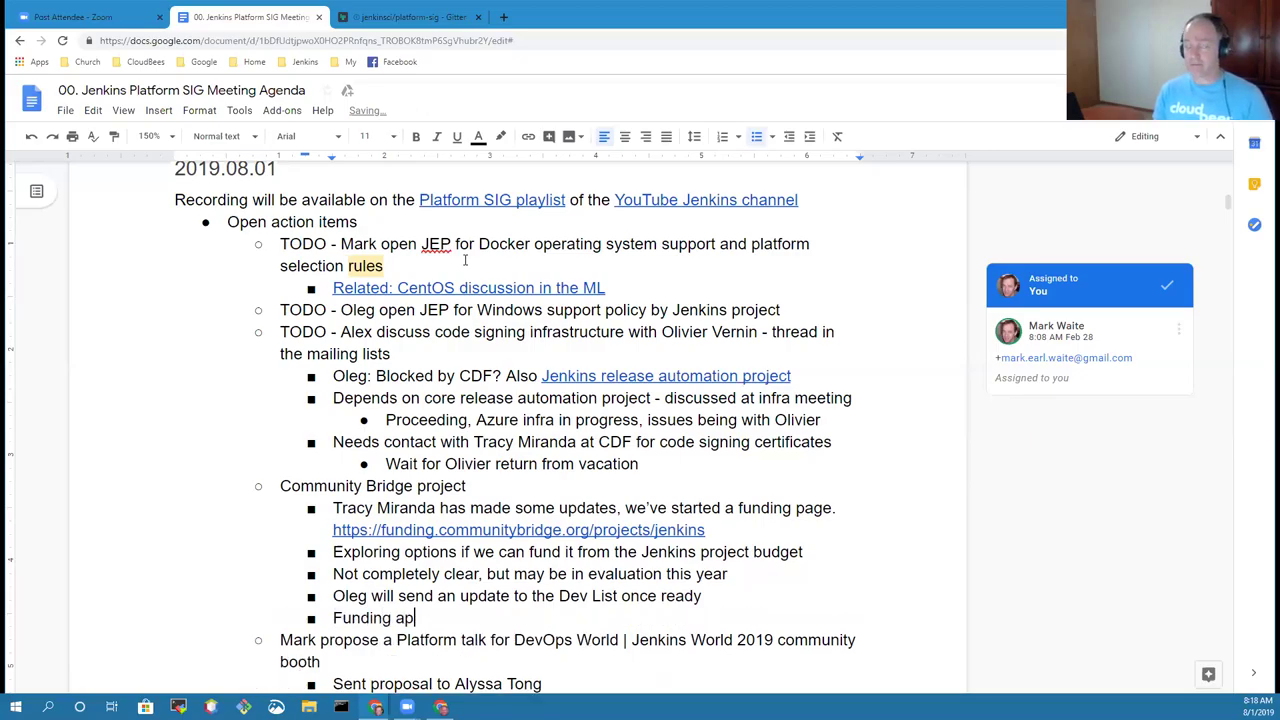
type("proved in yeste")
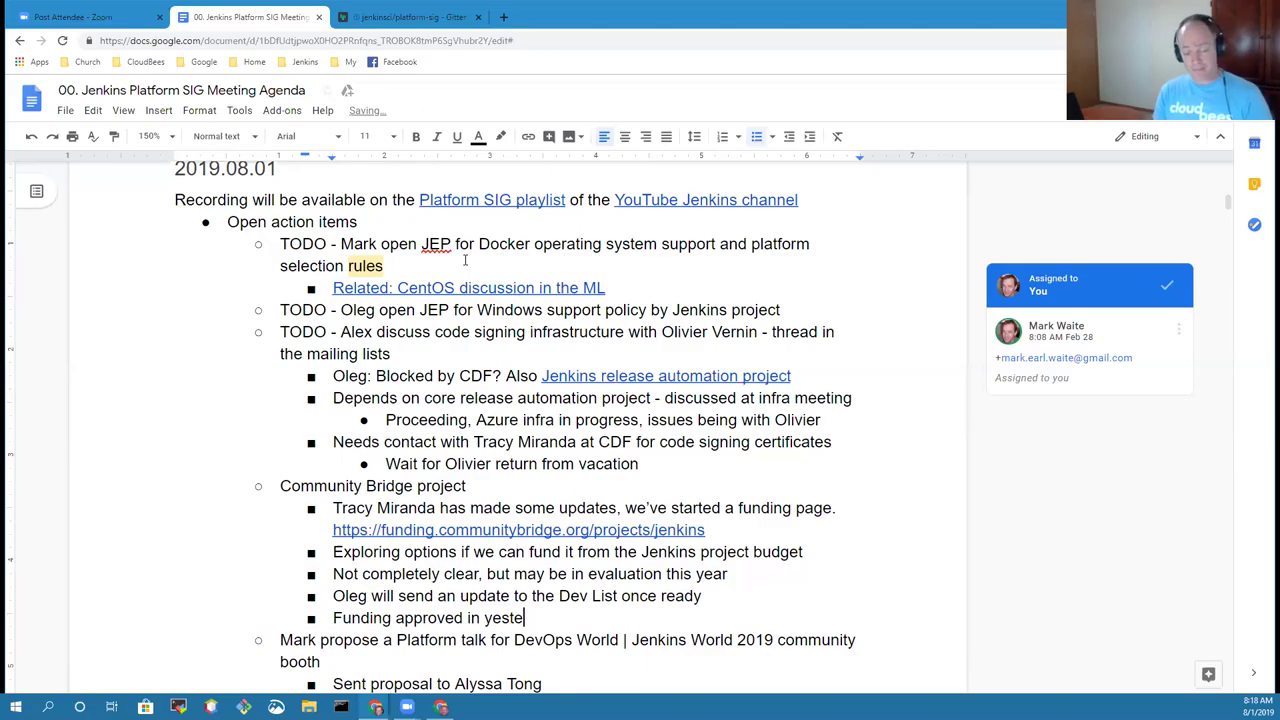
type("rday's gov")
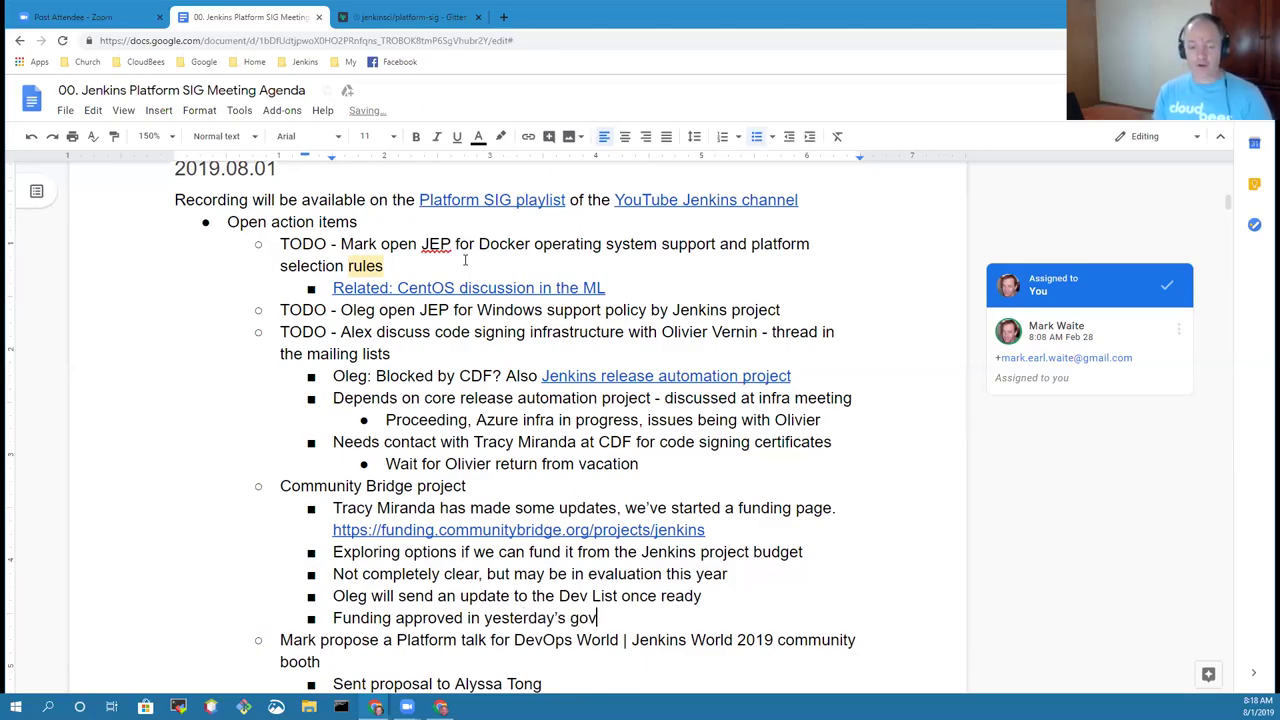
type("ernance for ")
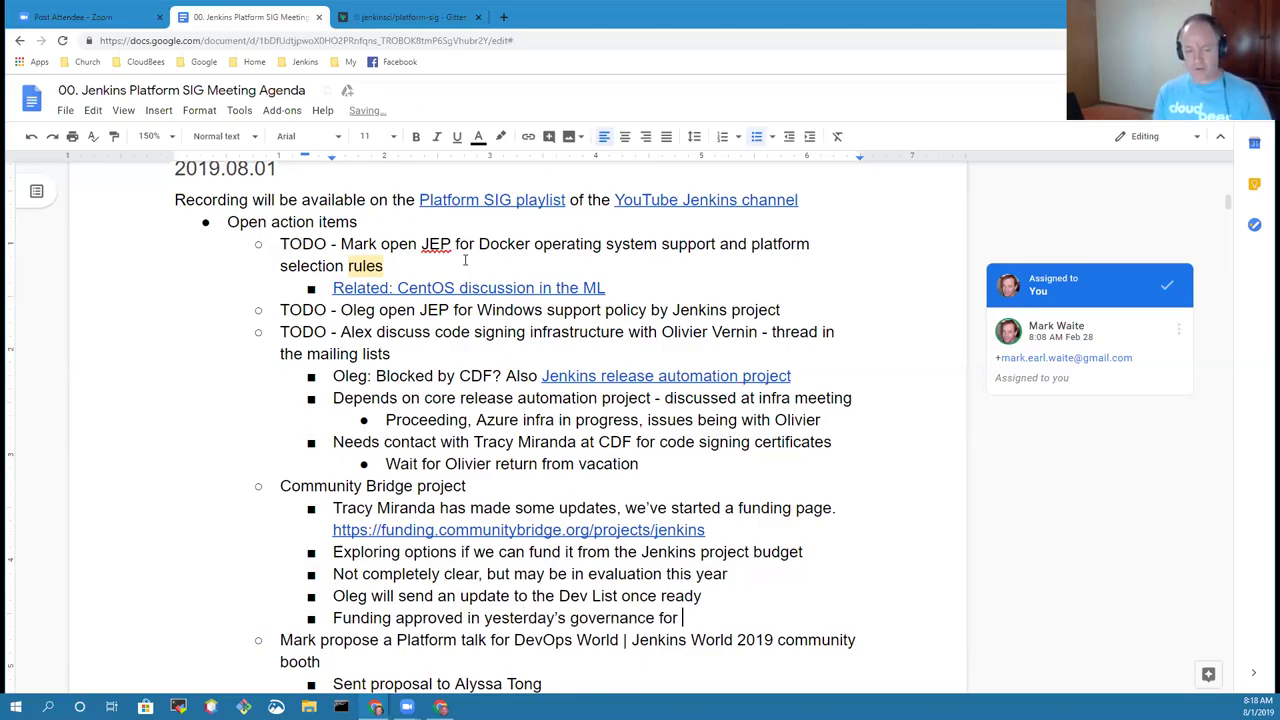
type("the f")
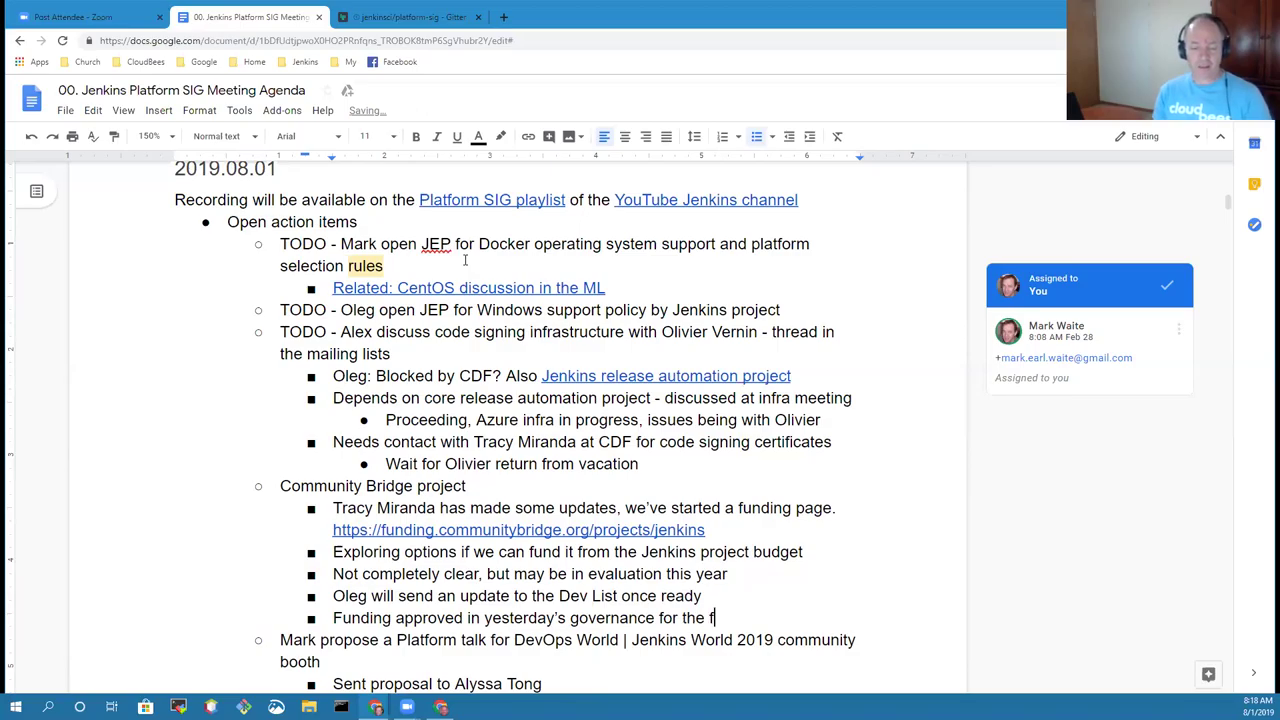
type("irst trial pro")
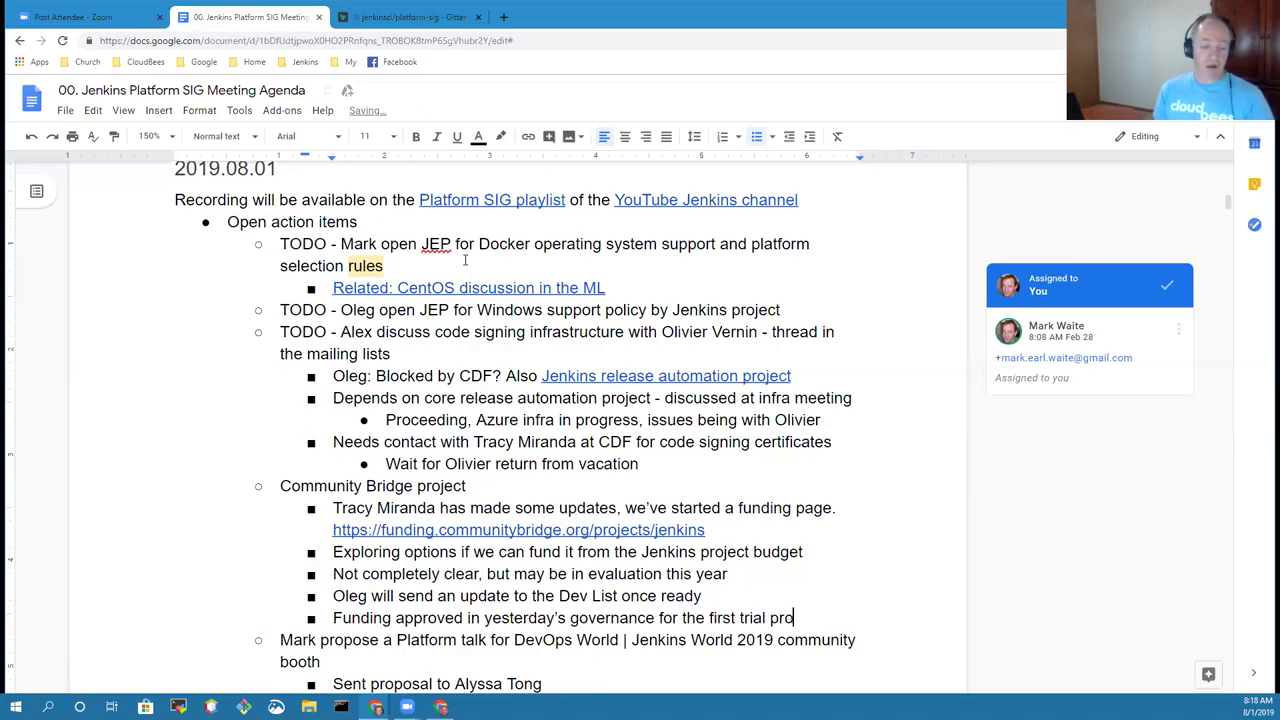
type("ject")
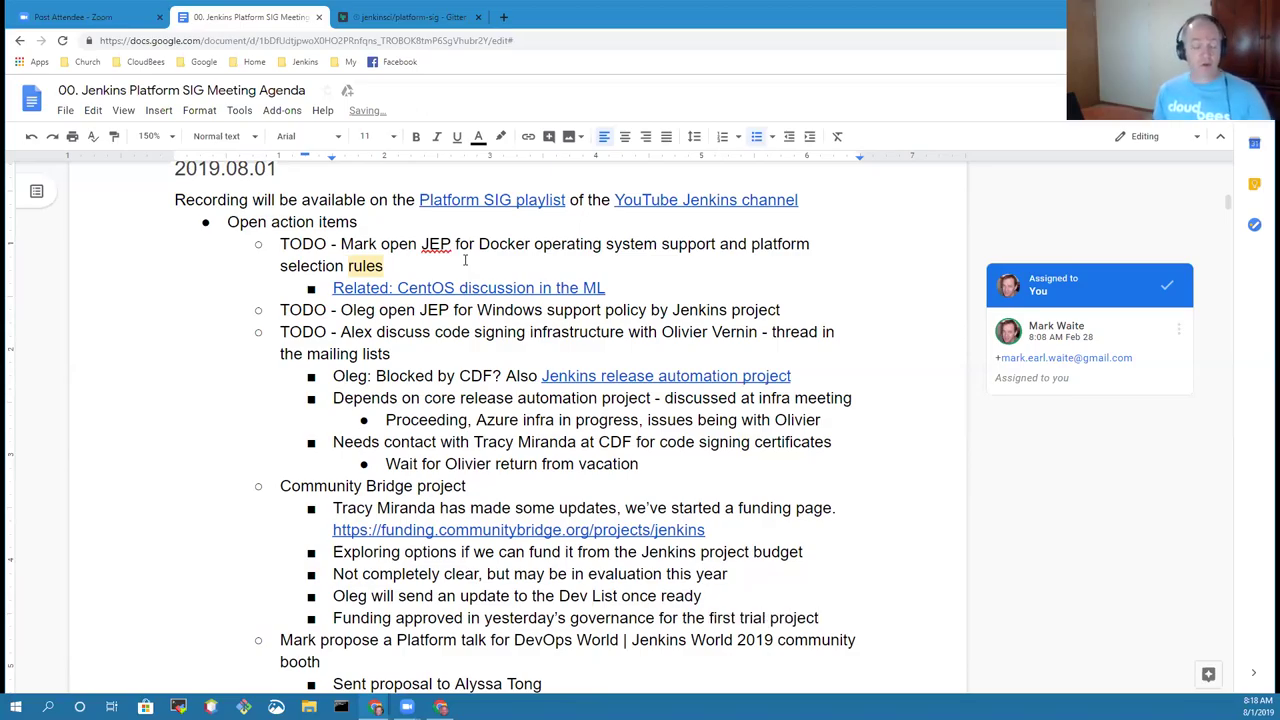
- Delete 'community' so the talk item ends 'Jenkins World 2019 booth'
key("Down")
key("Down")
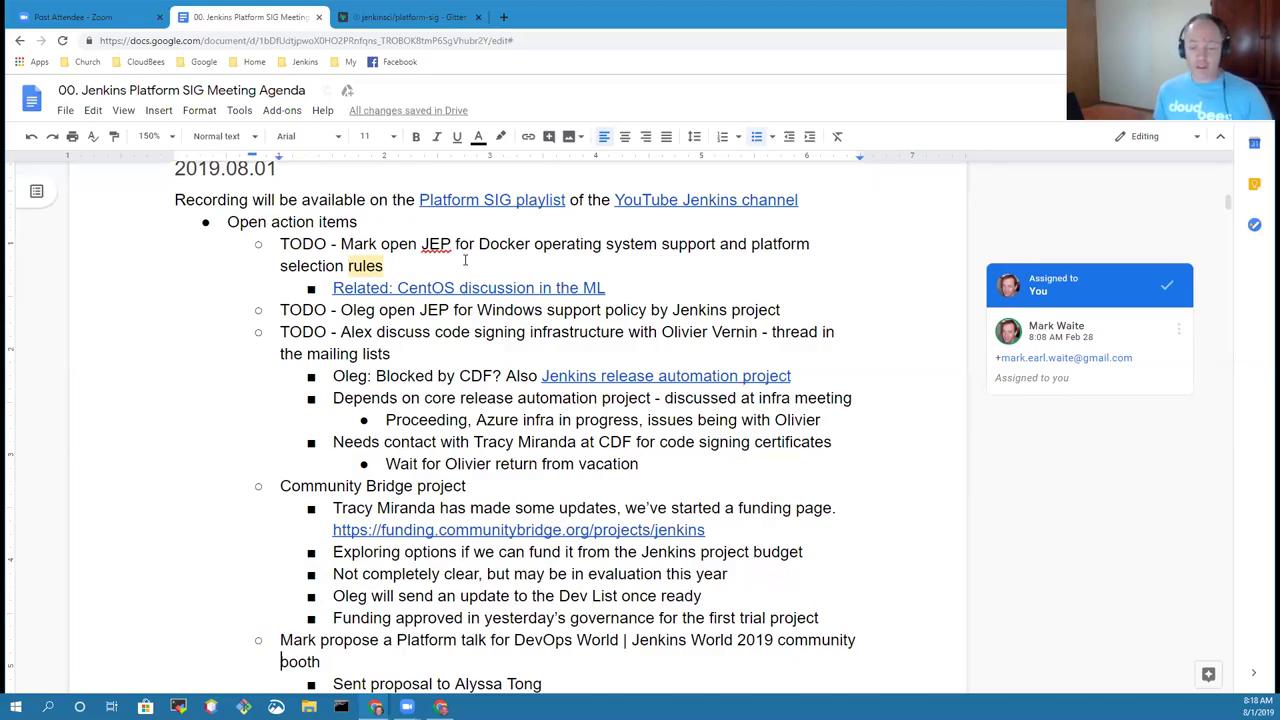
key("ctrl+shift+Left")
key("BackSpace")
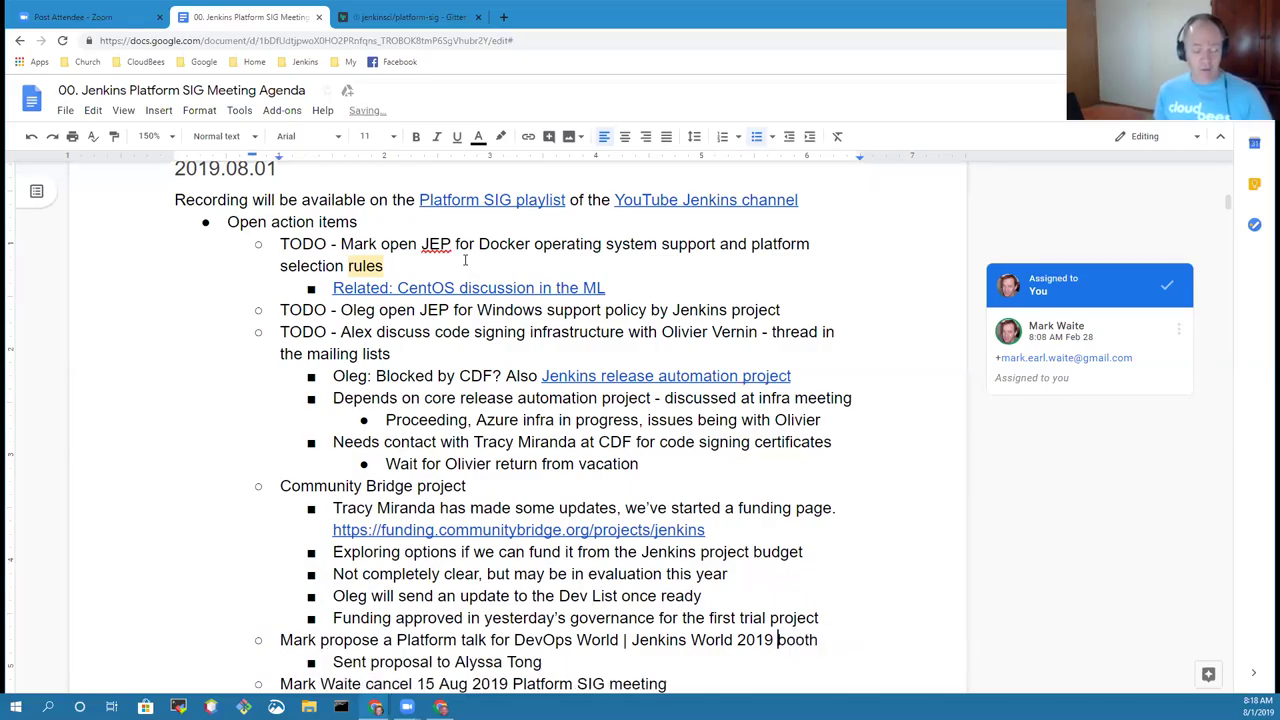
key("Down")
key("Home")
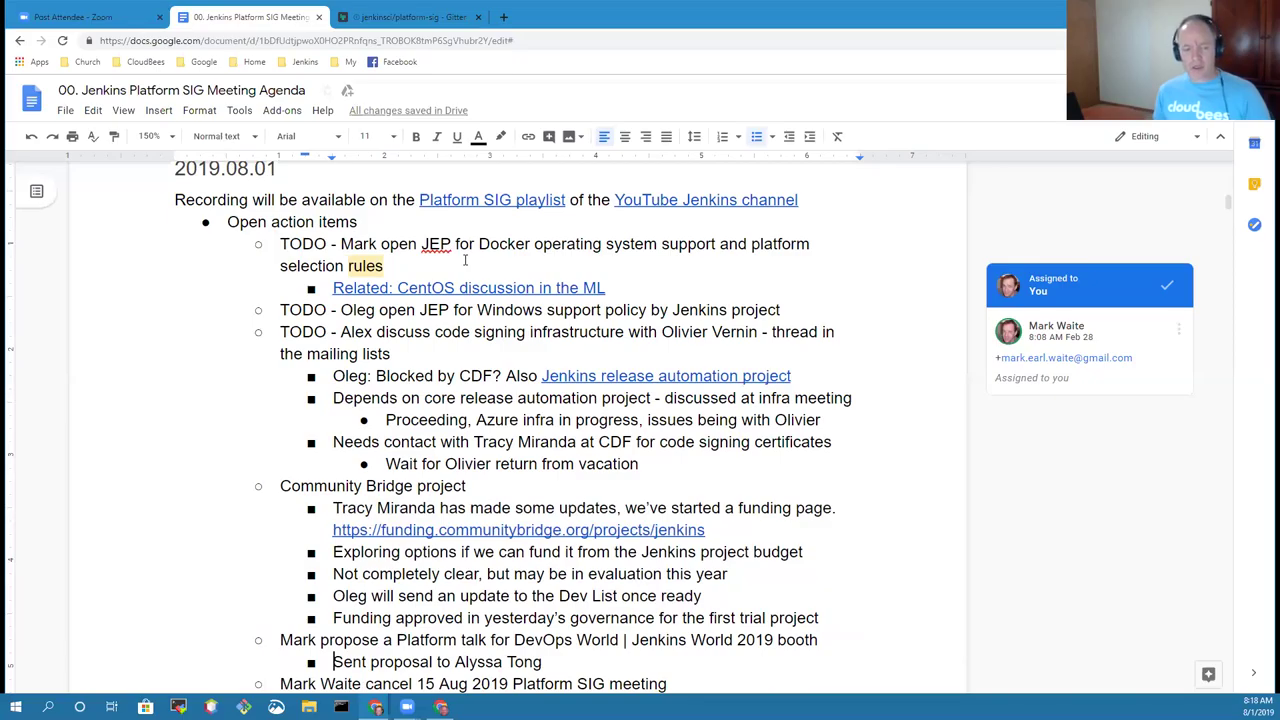
- Scroll through the action items down to the TODO about a better Platform SIG time
scroll(465, 260, "down", 1)
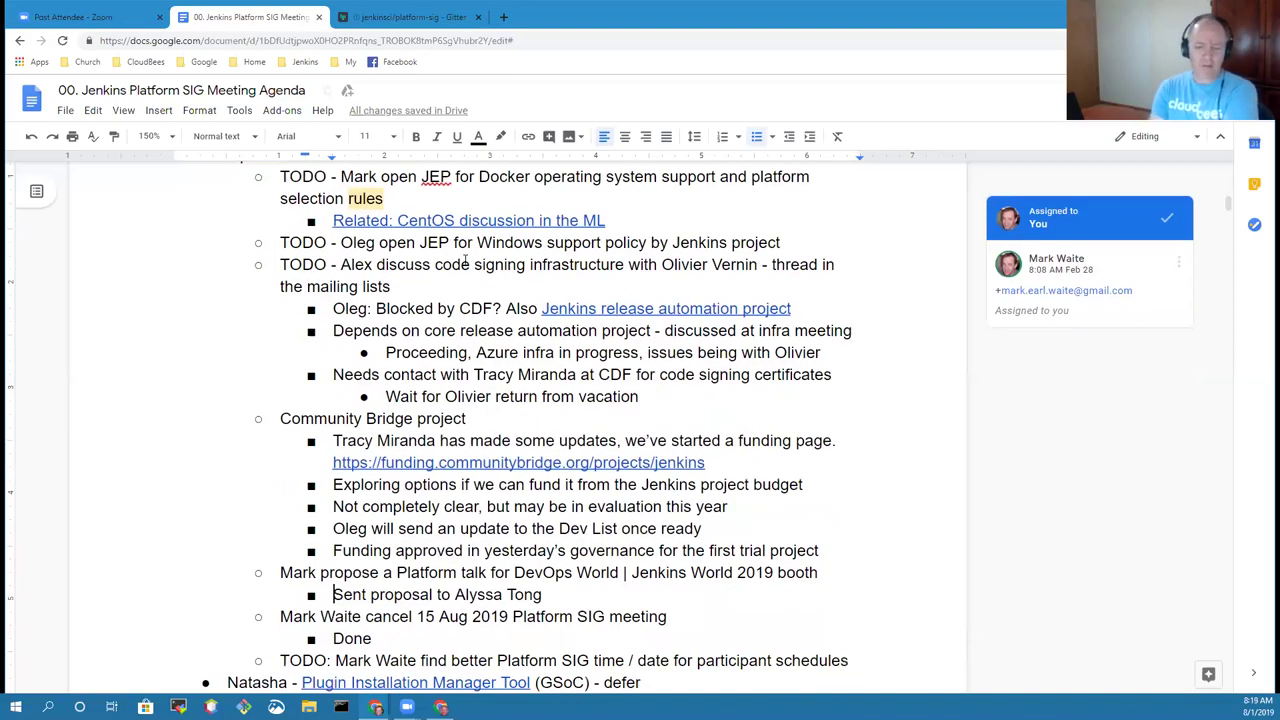
left_click(465, 260)
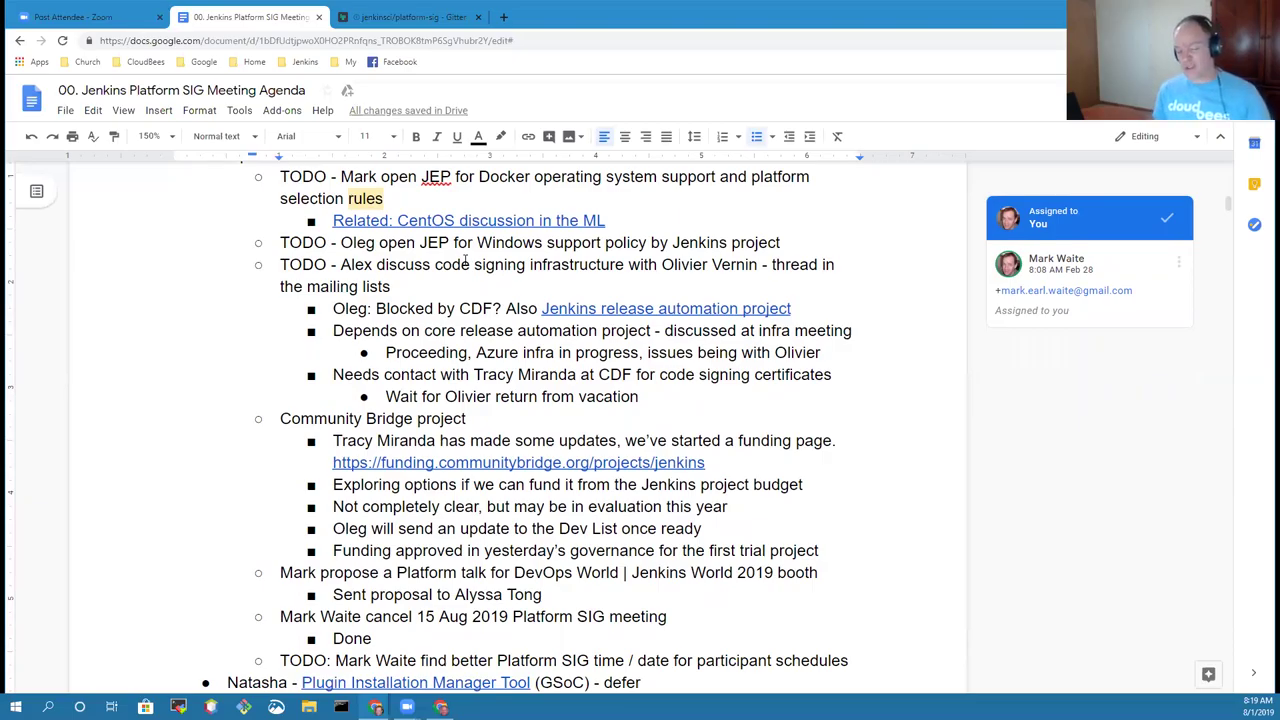
key("Down")
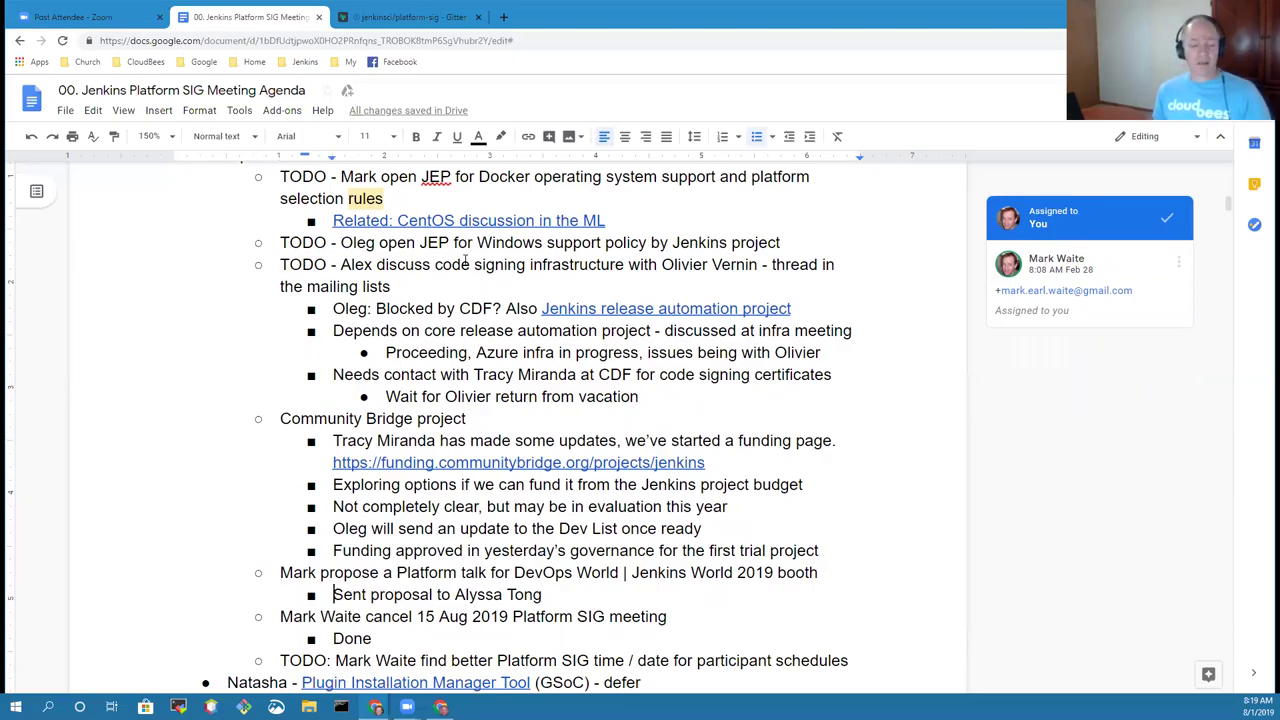
key("Down")
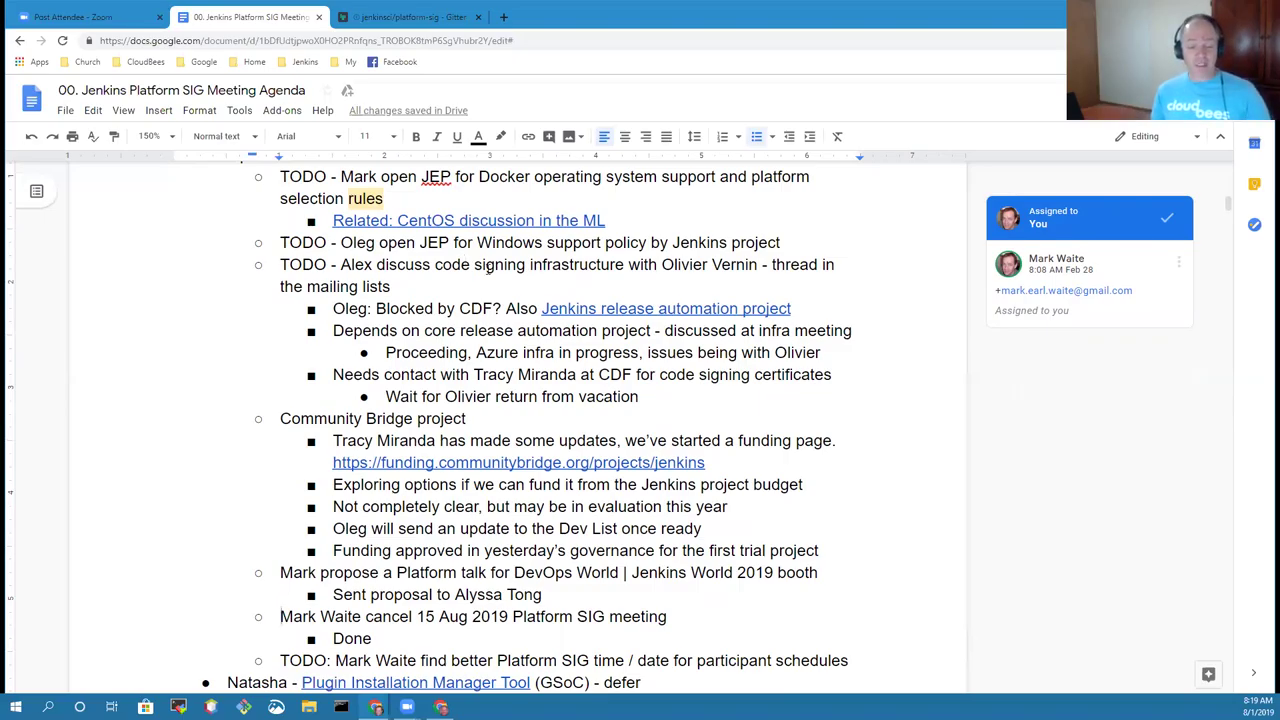
scroll(584, 347, "down", 1)
scroll(584, 347, "down", 3)
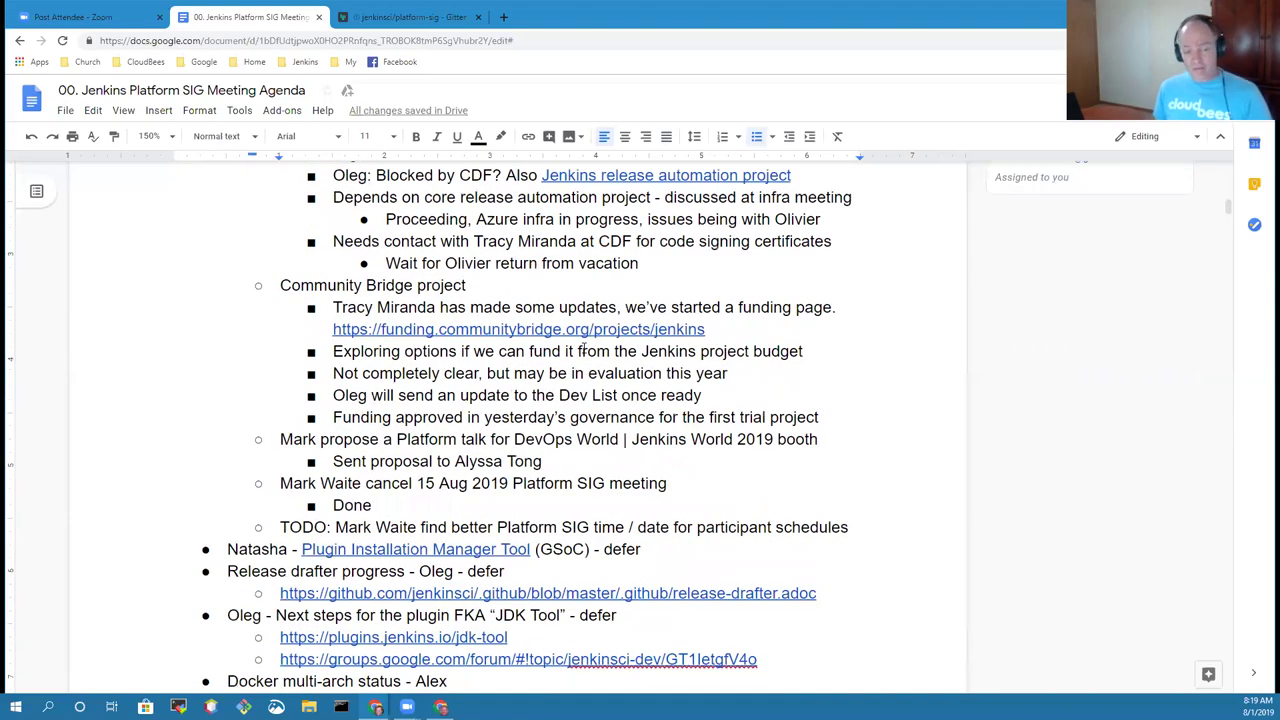
key("Up")
key("Up")
key("Home")
key("shift+End")
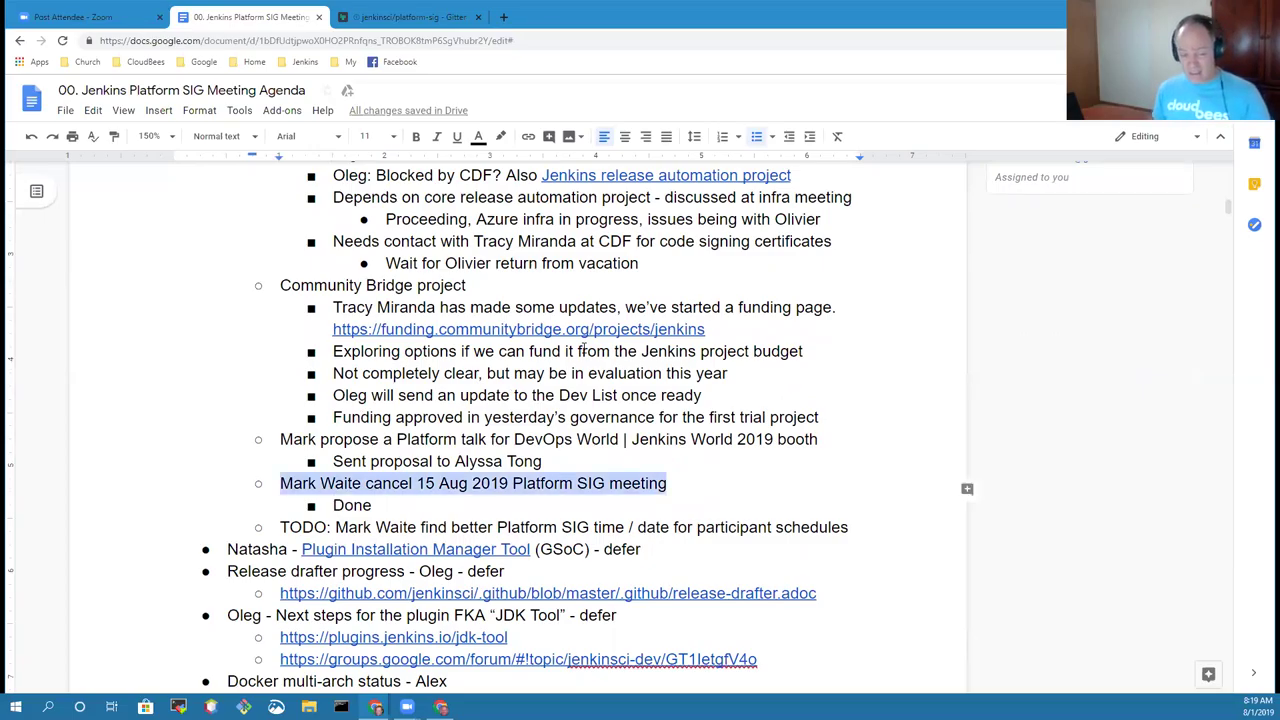
key("Down")
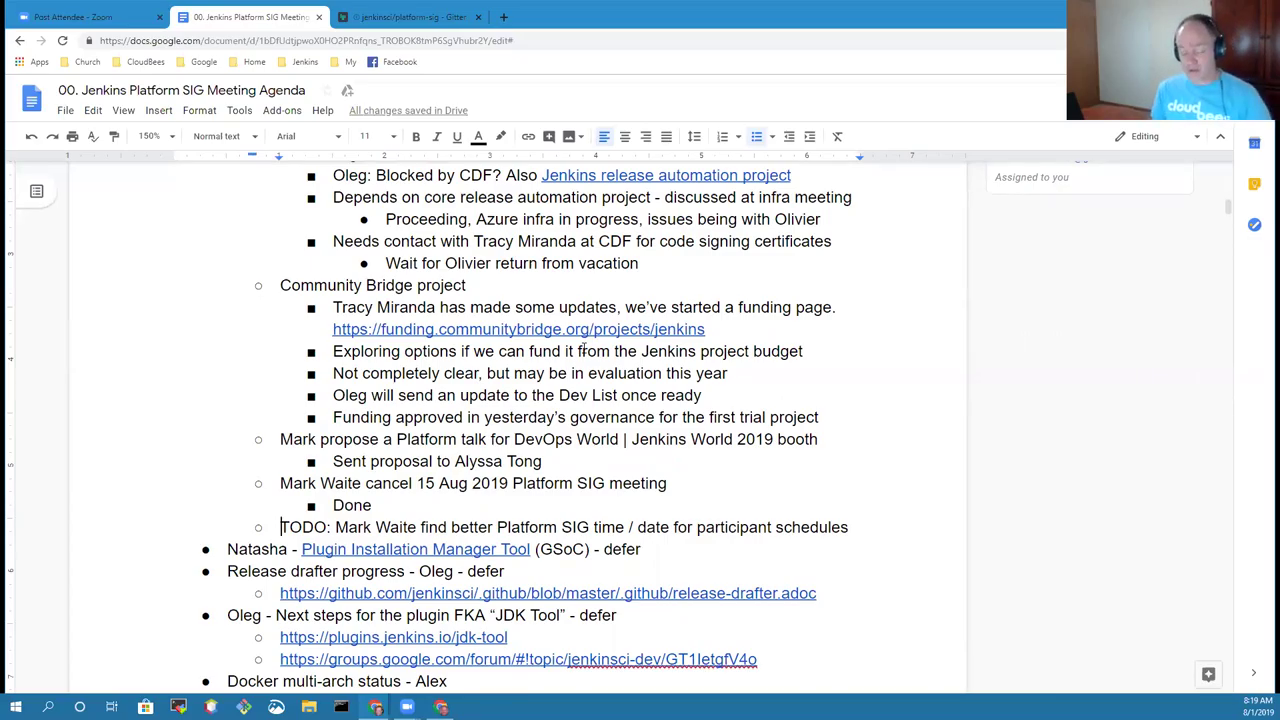
- Add a deeper sub-bullet under that TODO saying a colleague will send it today
key("End")
key("Return")
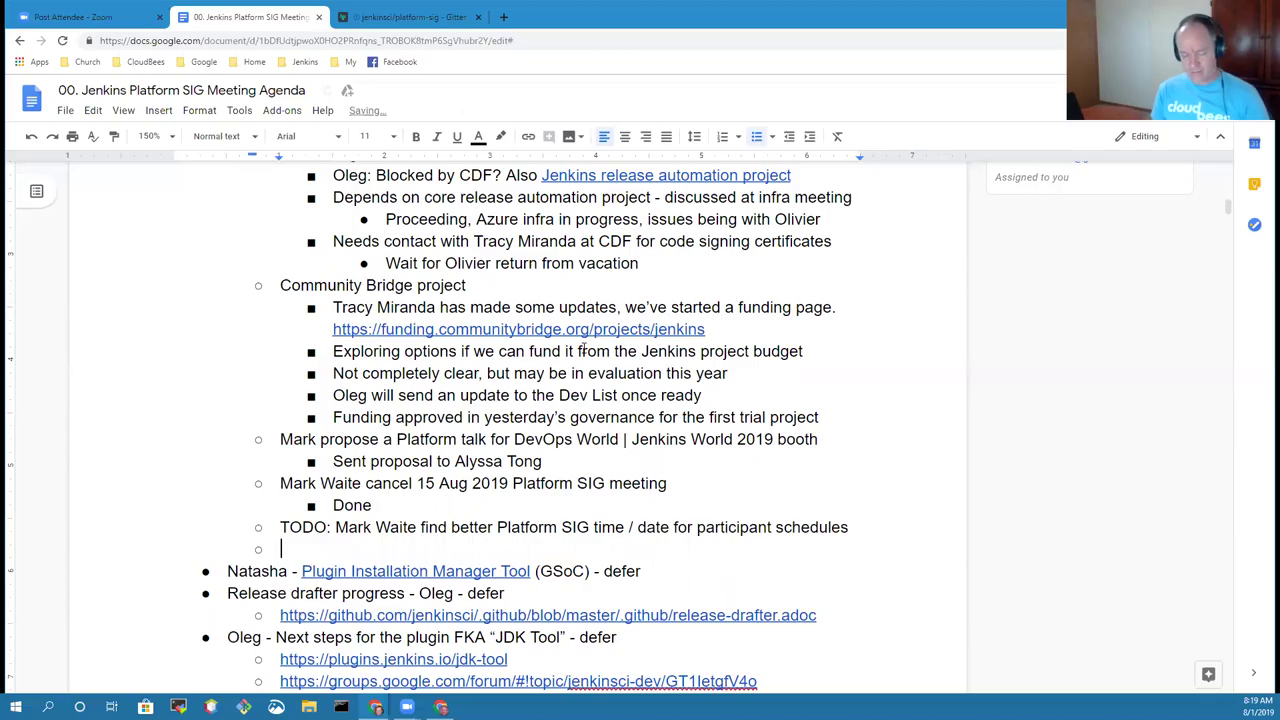
key("Tab")
type("Mark ")
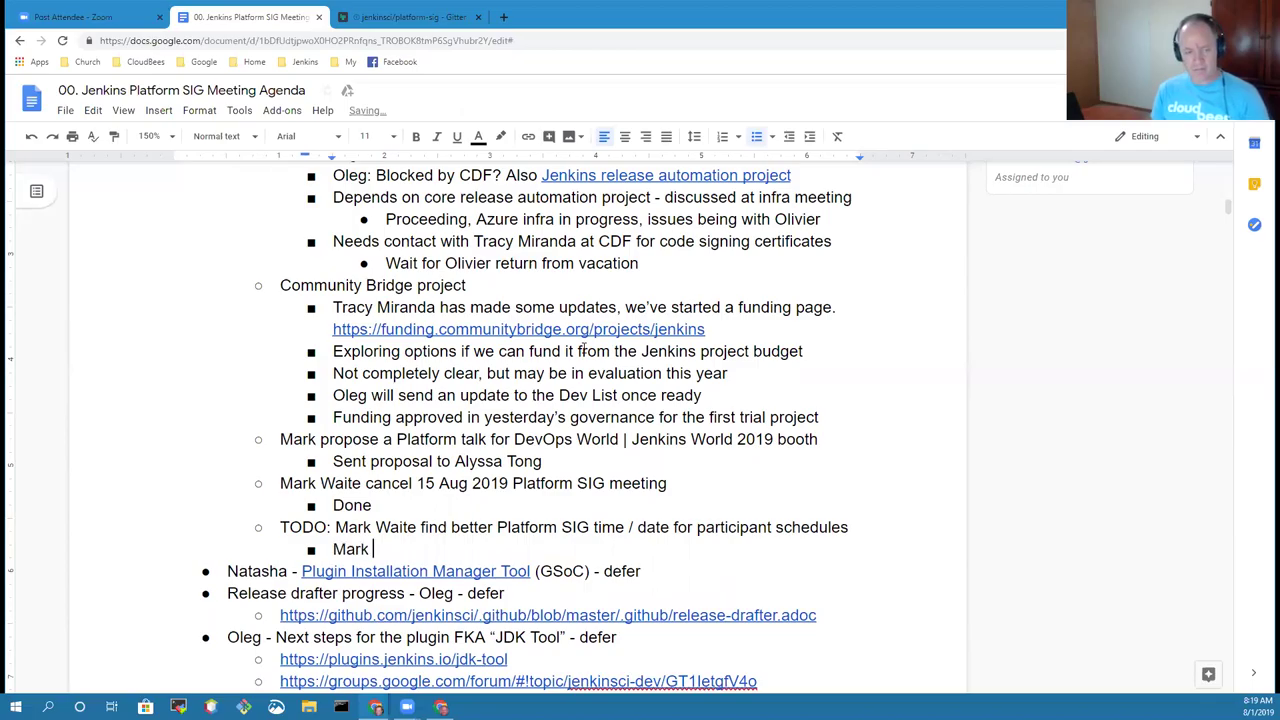
type("will send today")
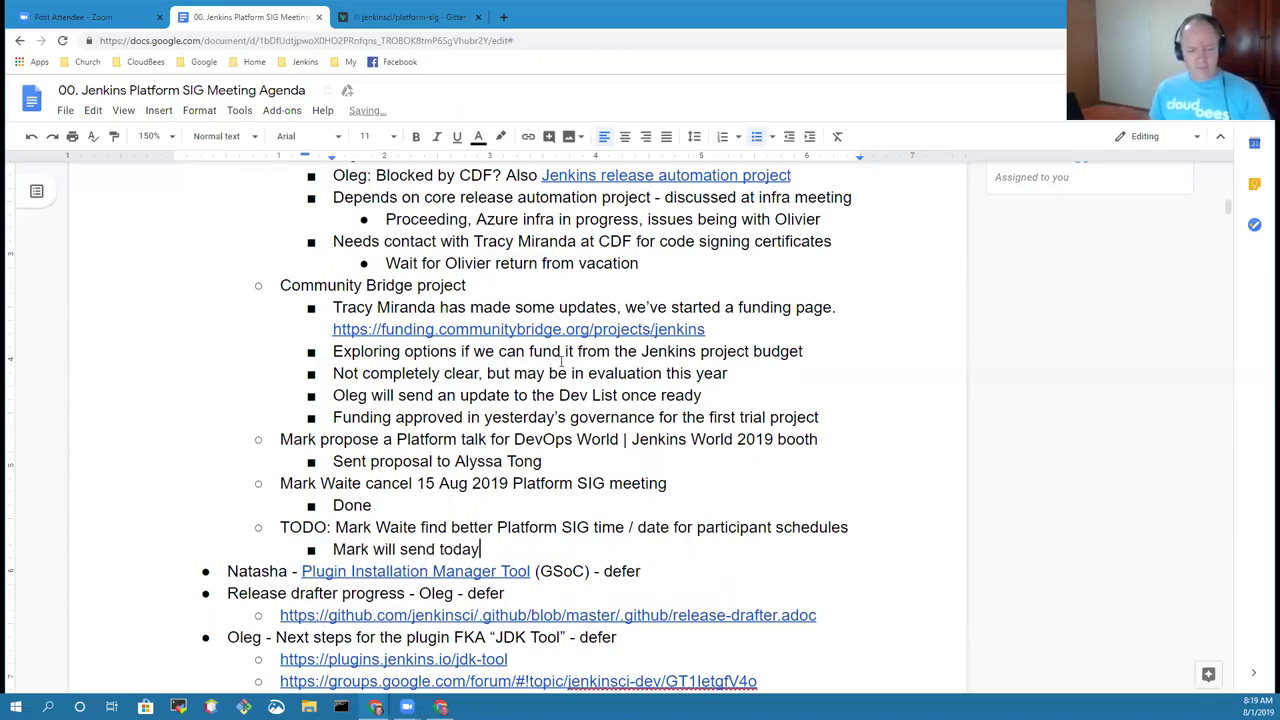
- Under Docker multi-arch status, note permissions repaired because same-named folder-level credentials hid the root-level credentials
scroll(461, 425, "down", 2)
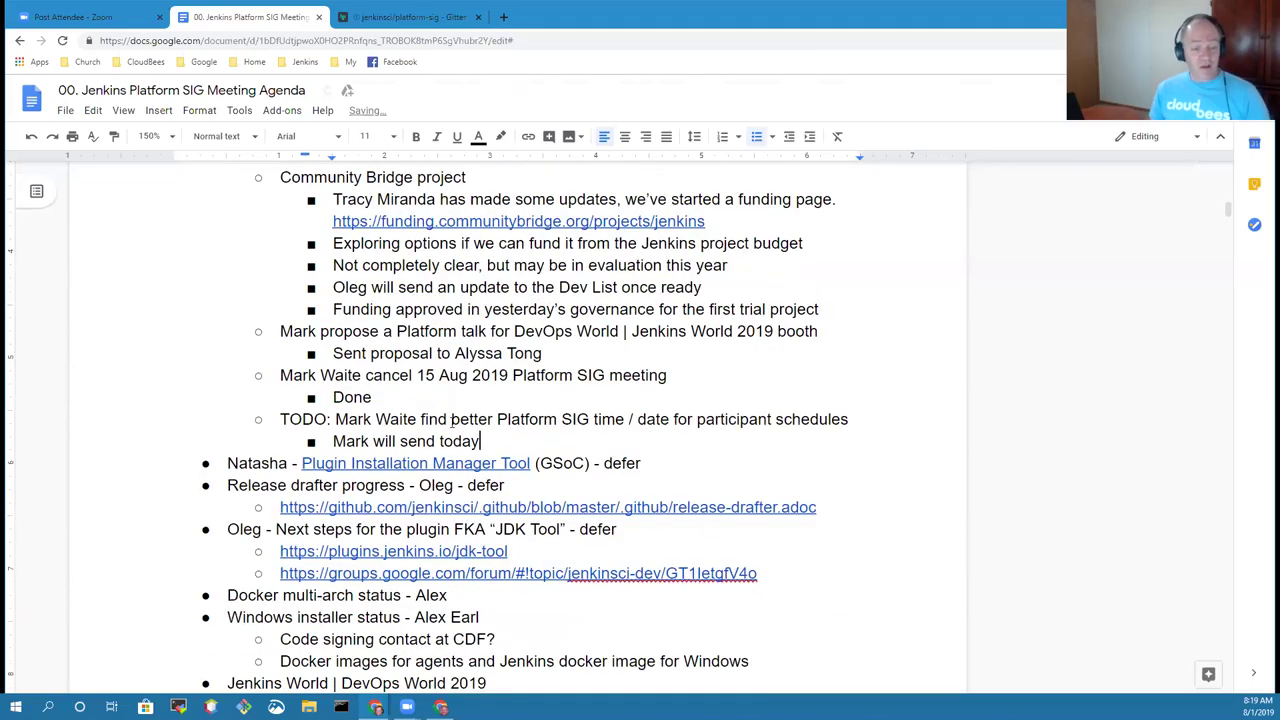
scroll(454, 367, "down", 4)
left_click(454, 369)
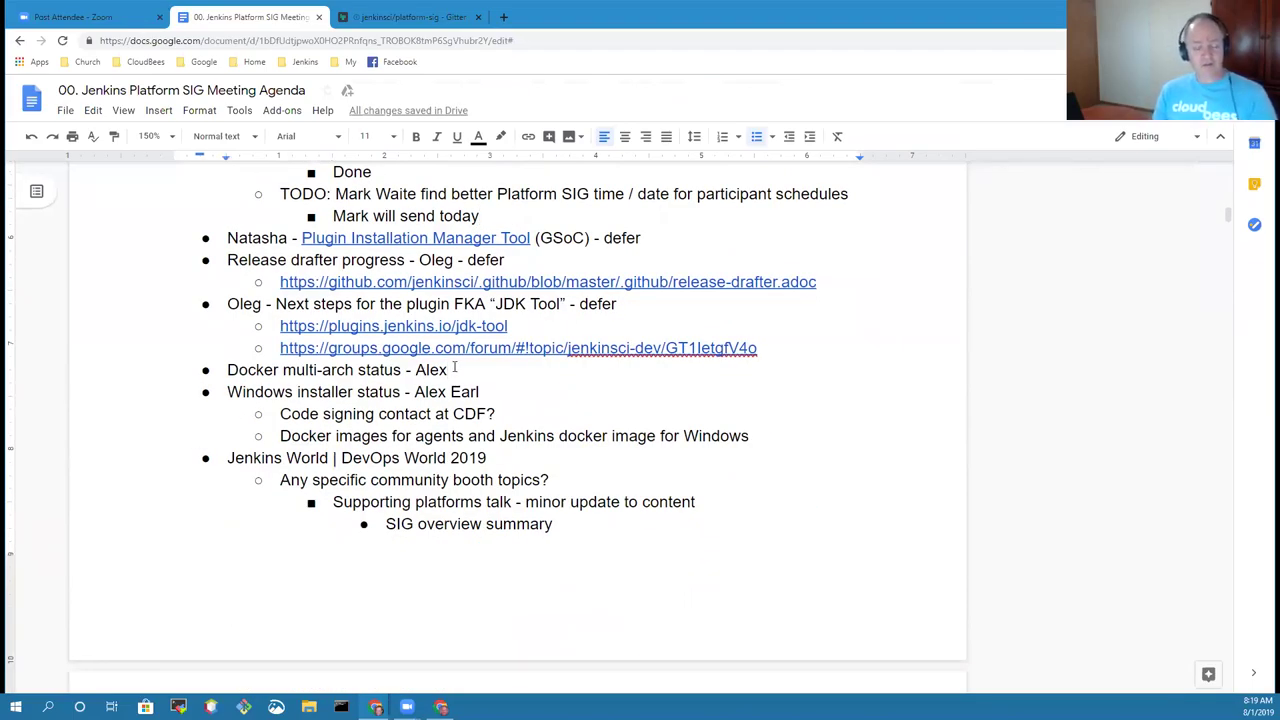
key("Return")
key("Tab")
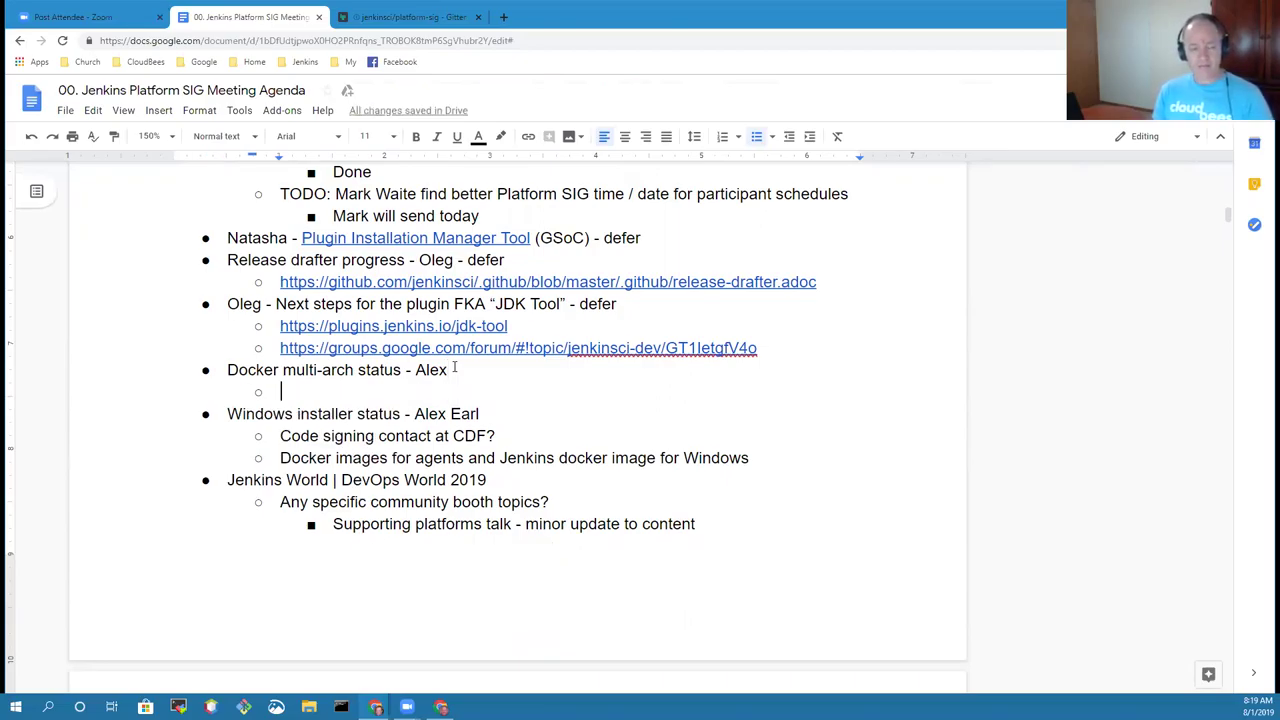
type("P")
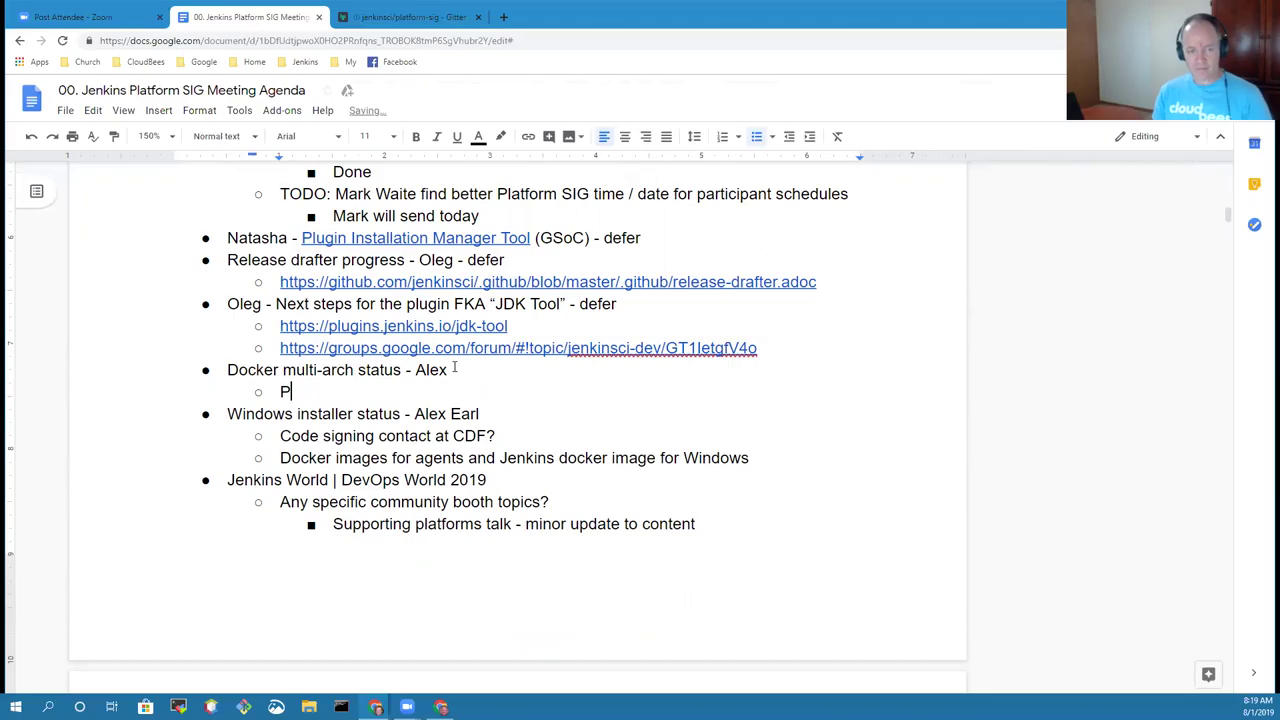
type("ermissions have ")
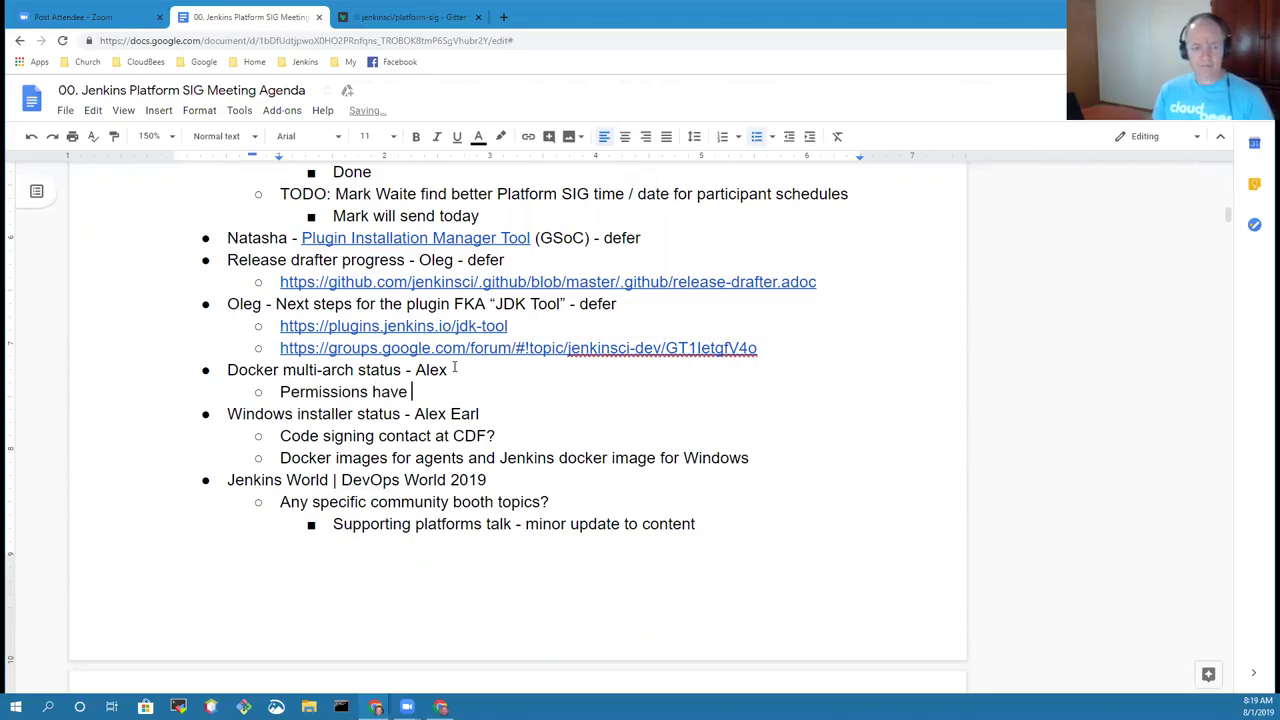
type("been repaired - fol")
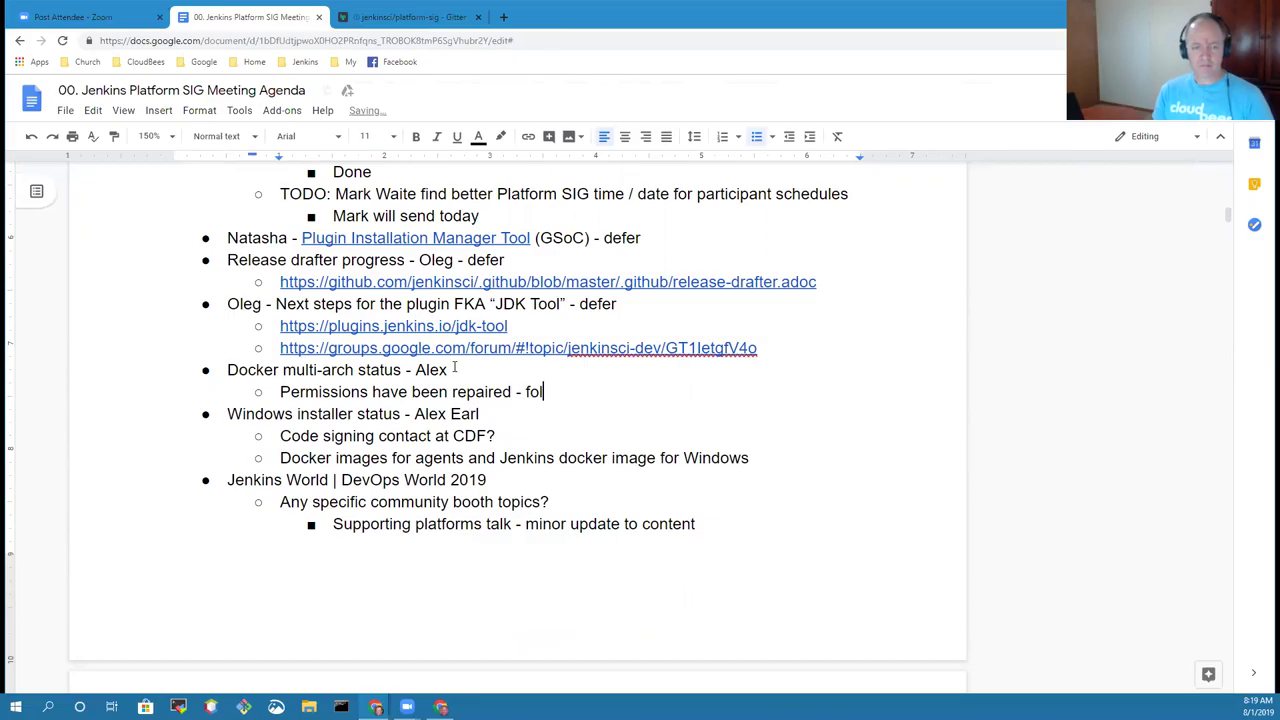
type("der level crede")
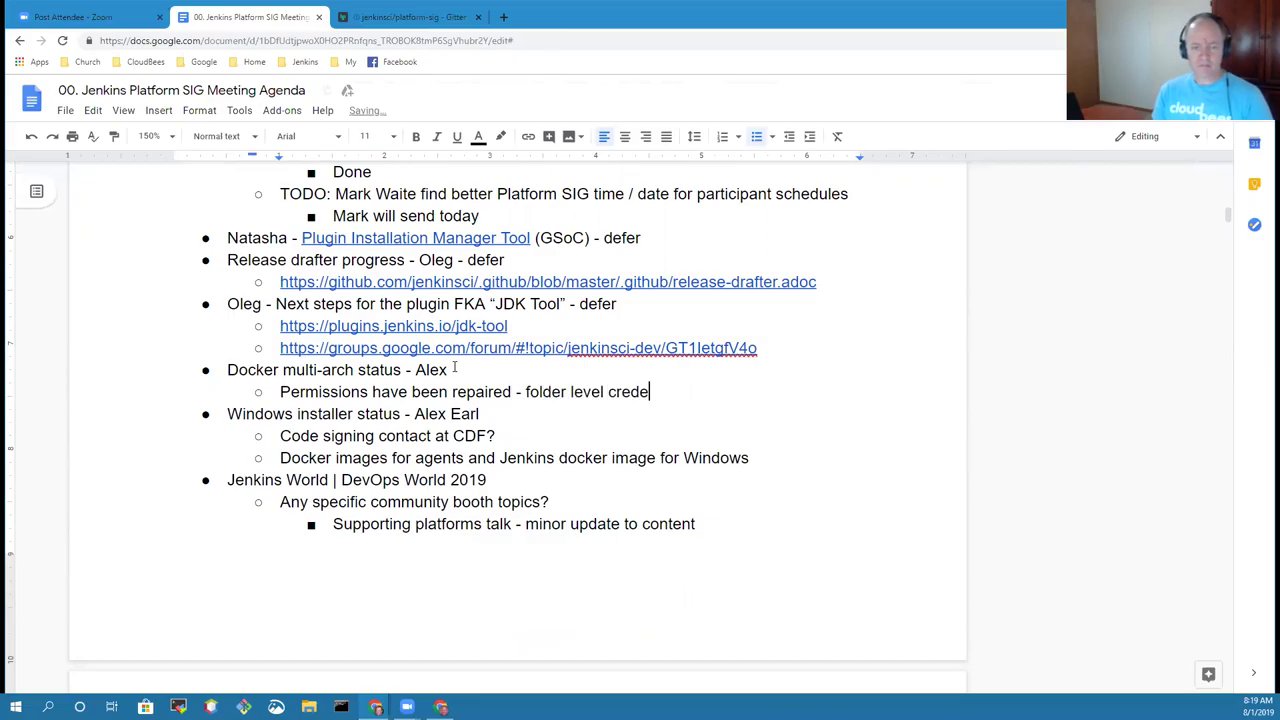
type("ntials with same")
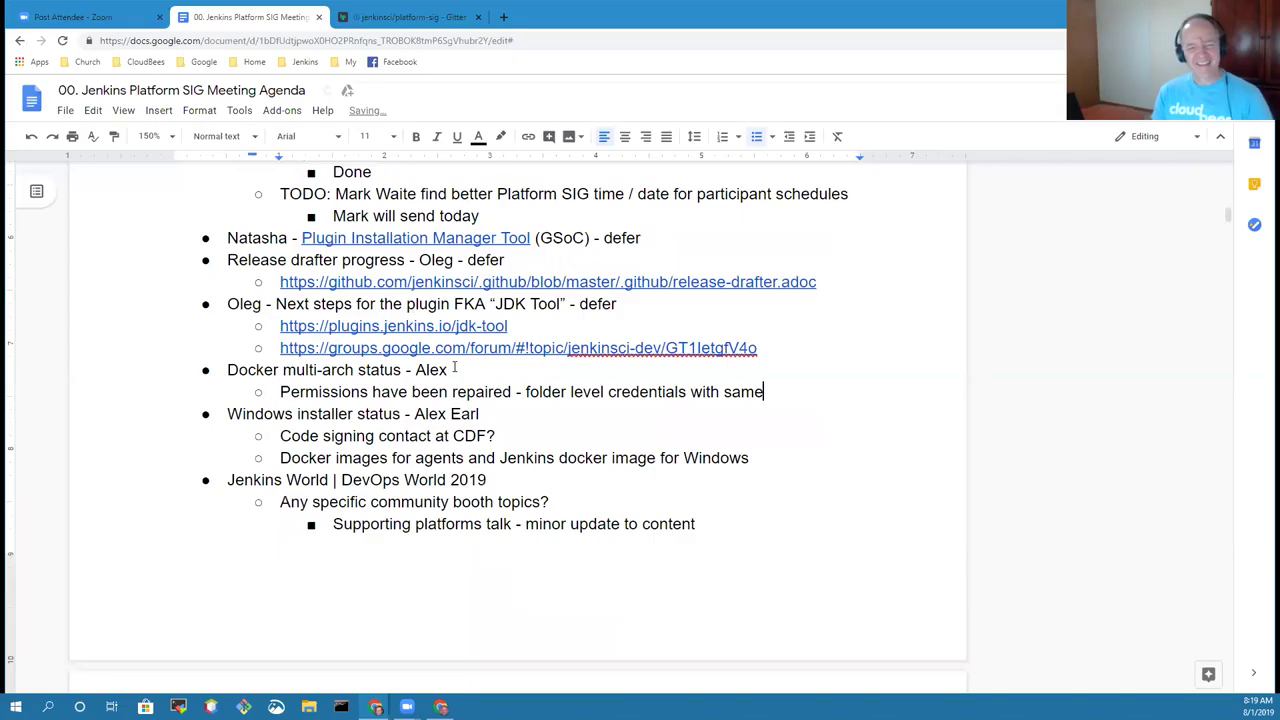
type(" name were ob")
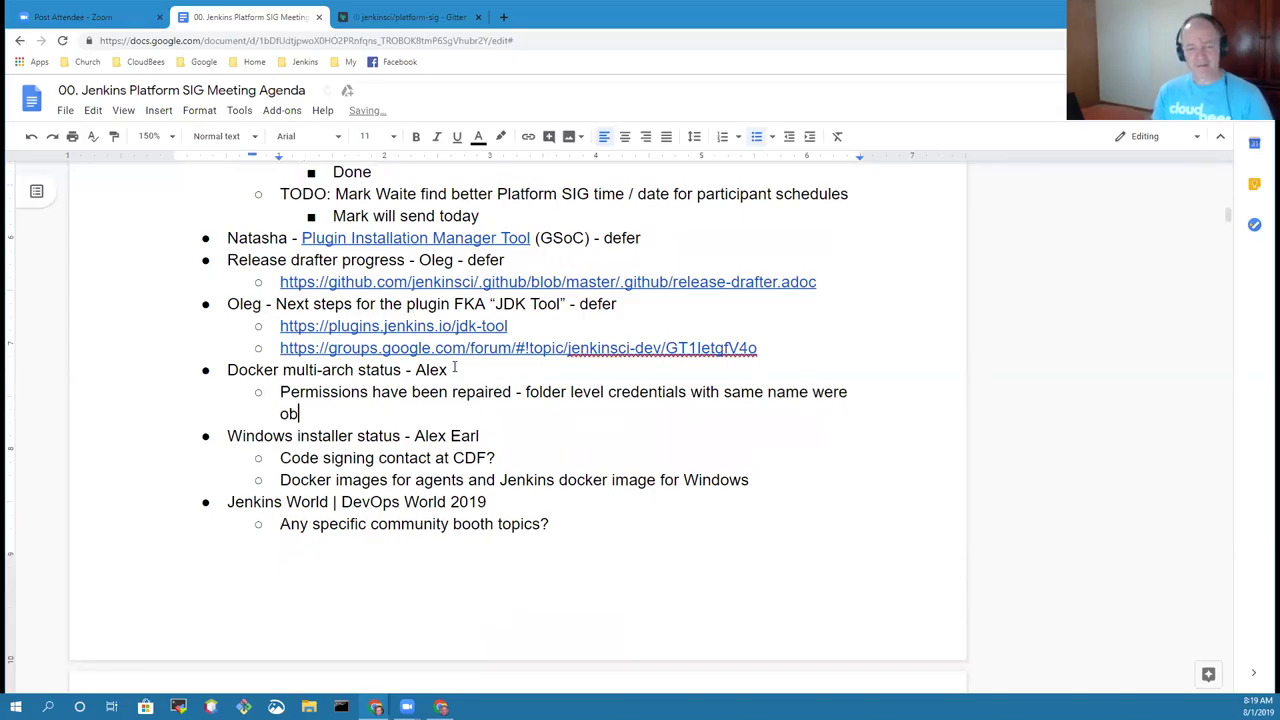
key("BackSpace")
key("BackSpace")
type("incorr")
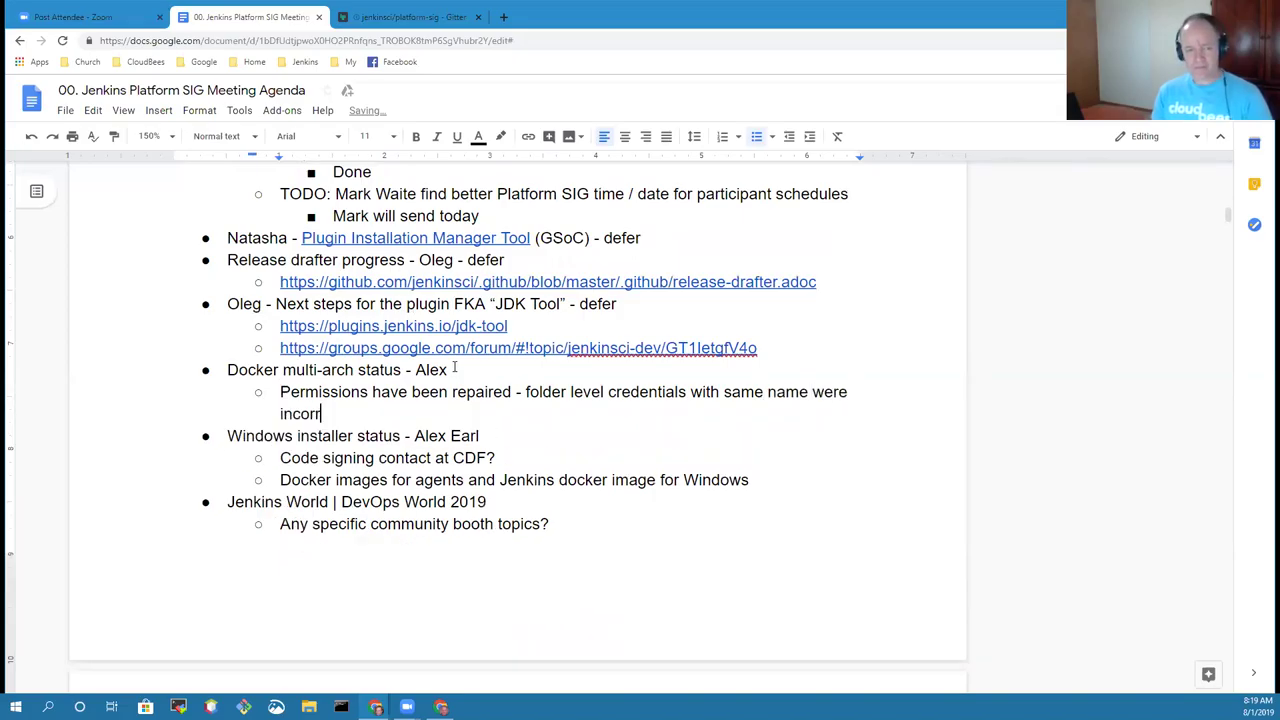
type("ect and ")
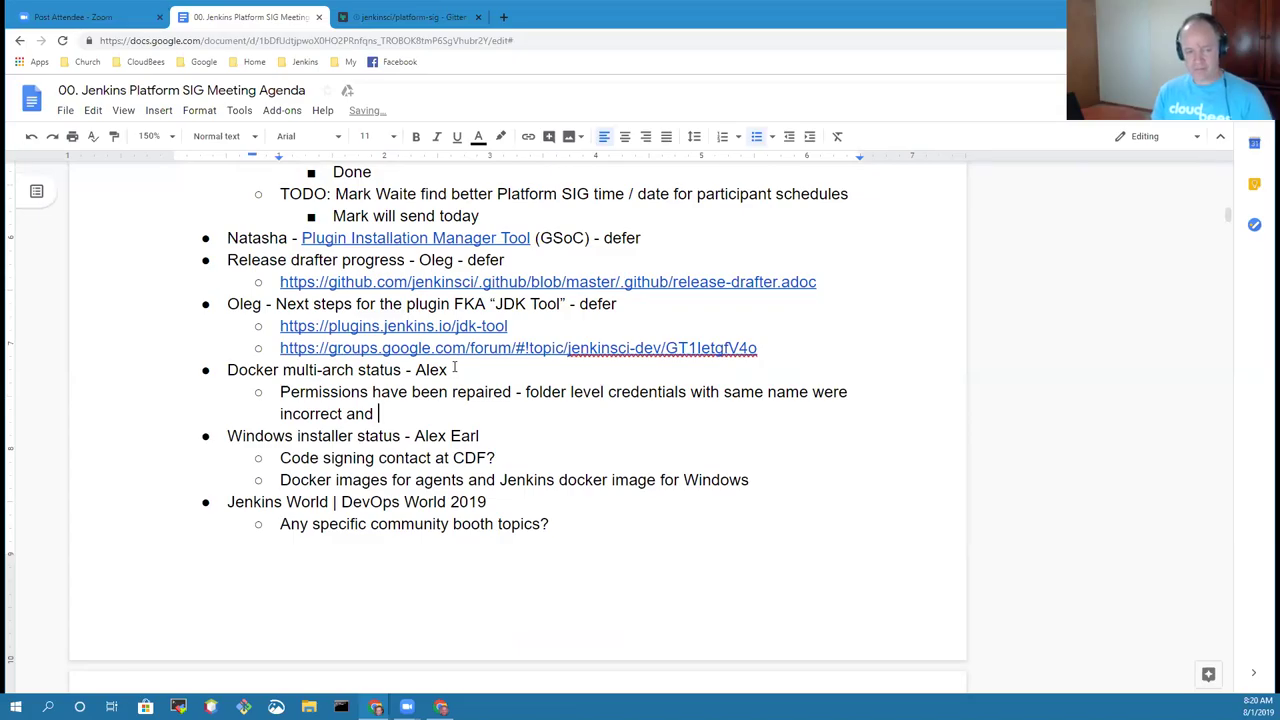
type("hidin")
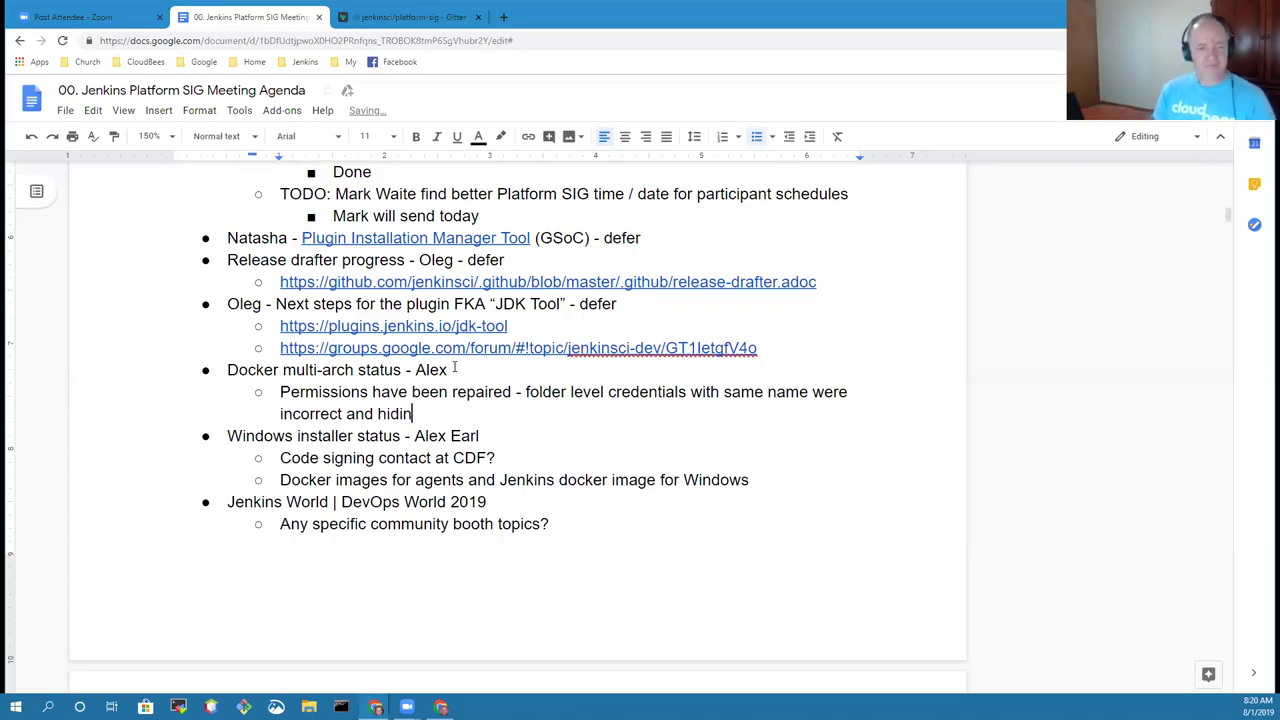
type("g the ")
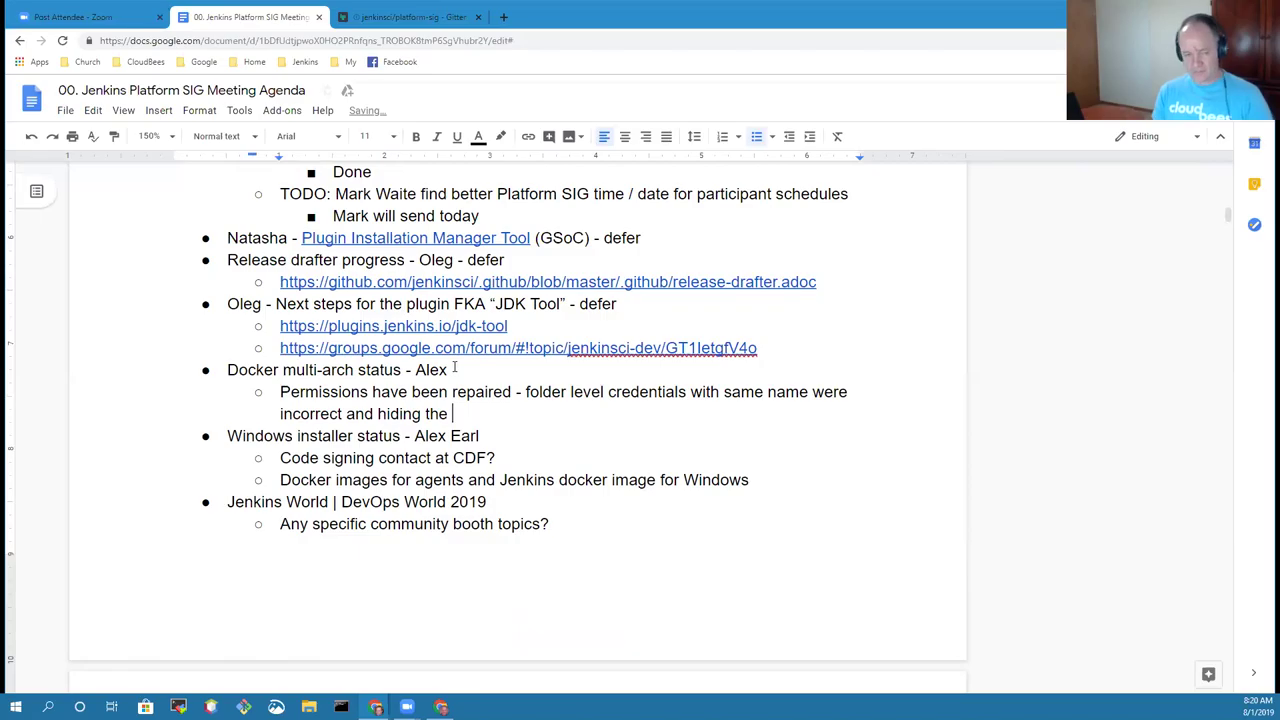
type("root ")
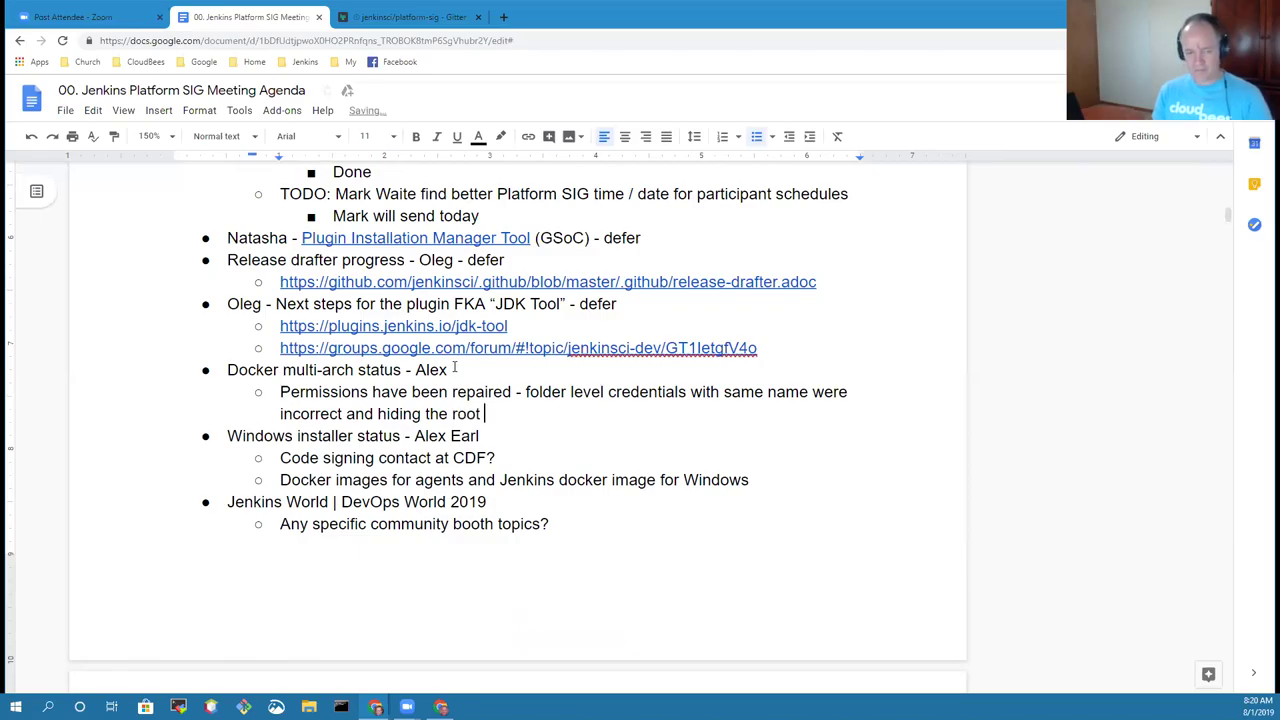
type("level vcrede")
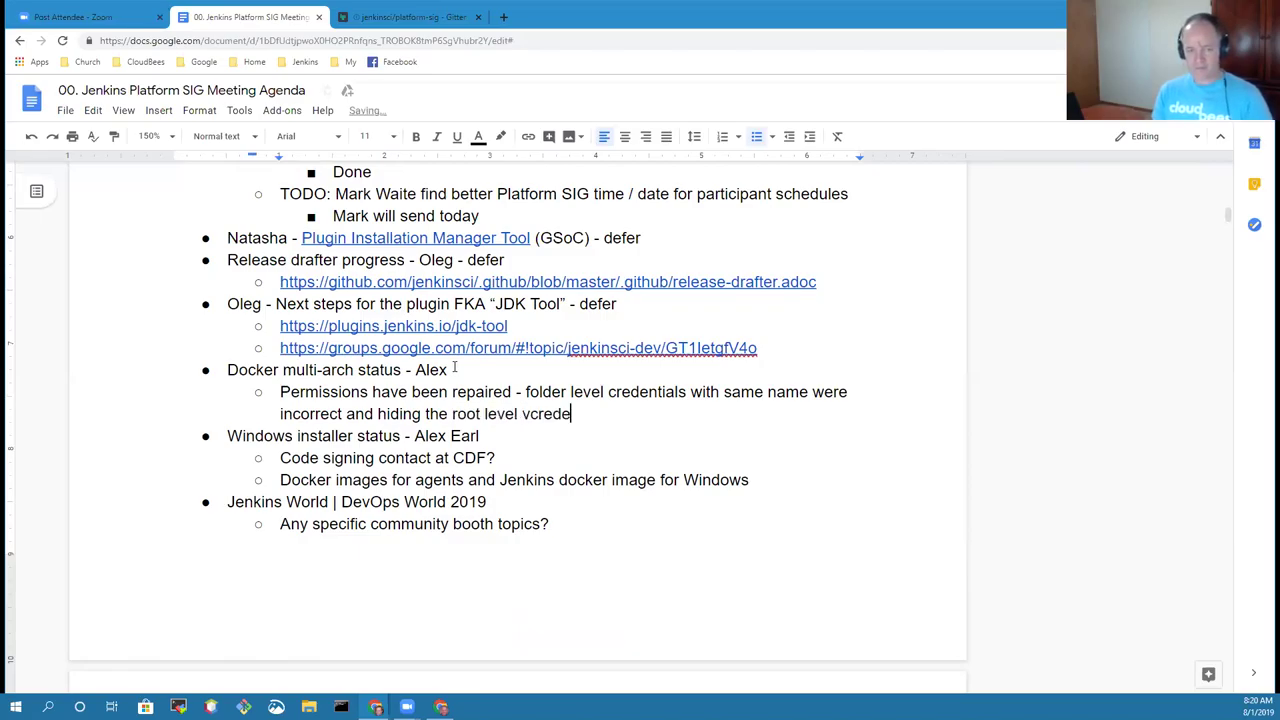
key("BackSpace")
key("BackSpace")
key("BackSpace")
key("BackSpace")
key("BackSpace")
key("BackSpace")
type("credentials")
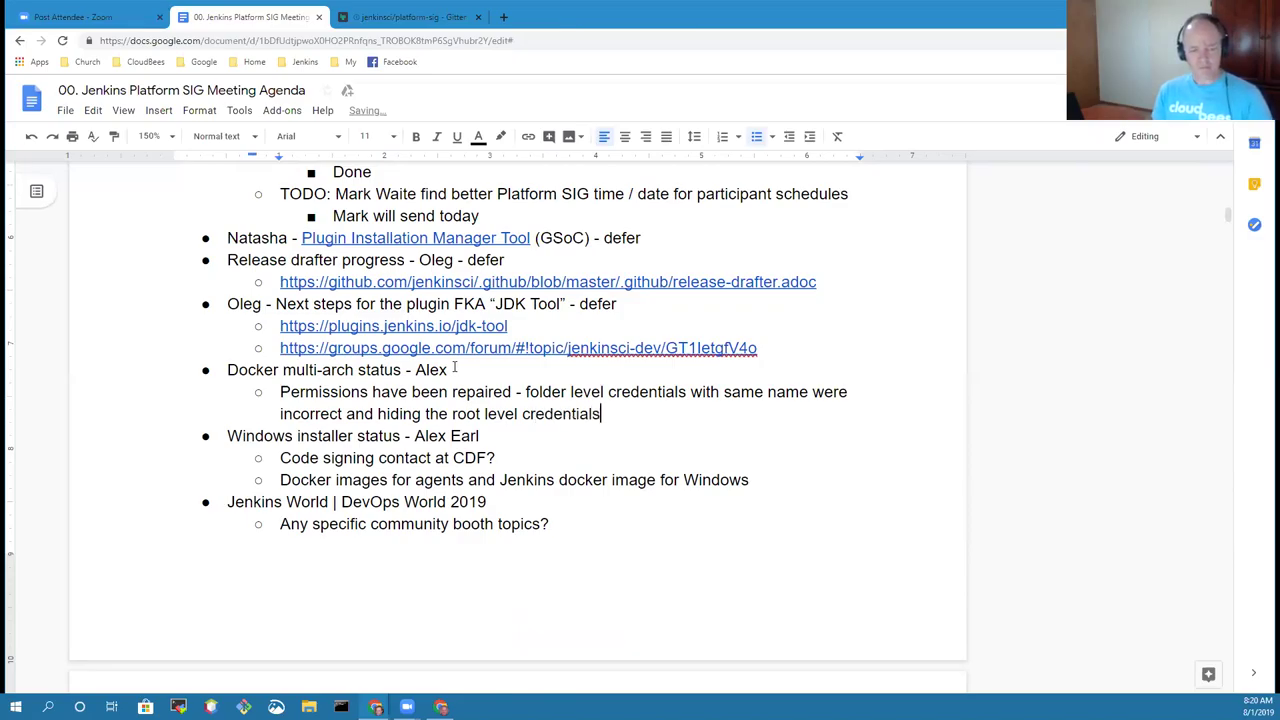
- Nest 'Push started working' under the permissions note
key("Return")
key("Tab")
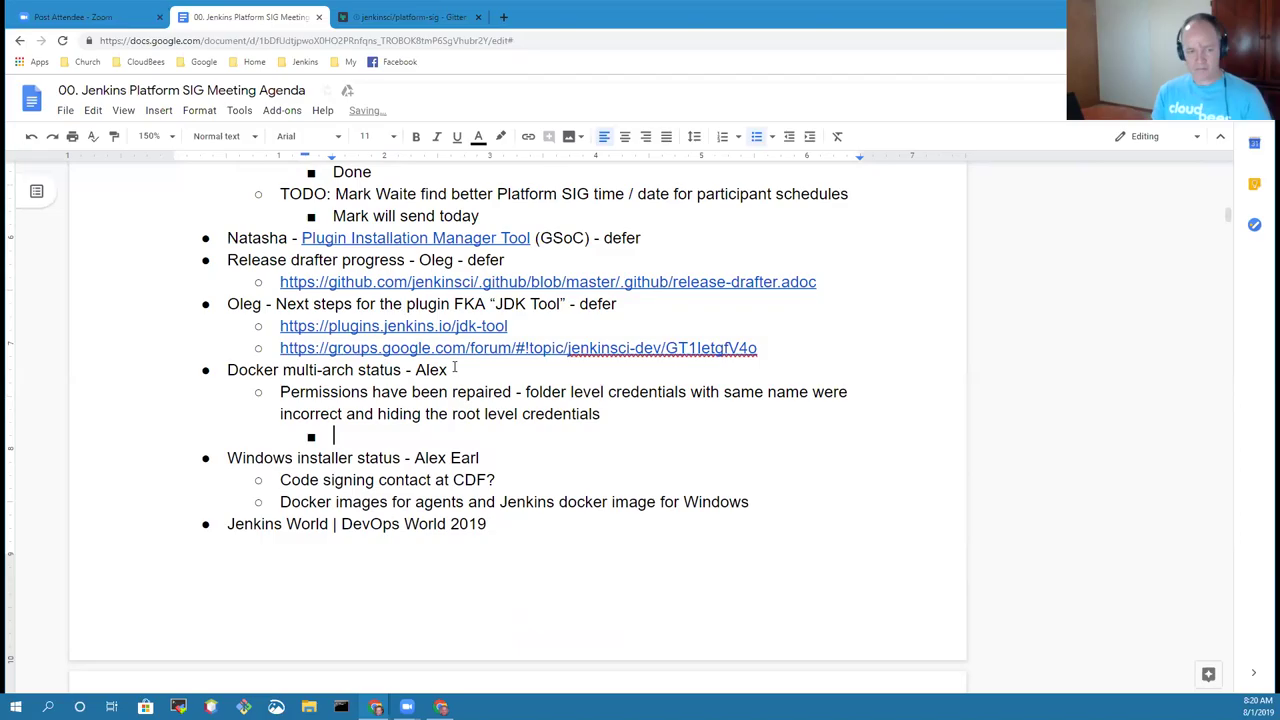
type("Push started")
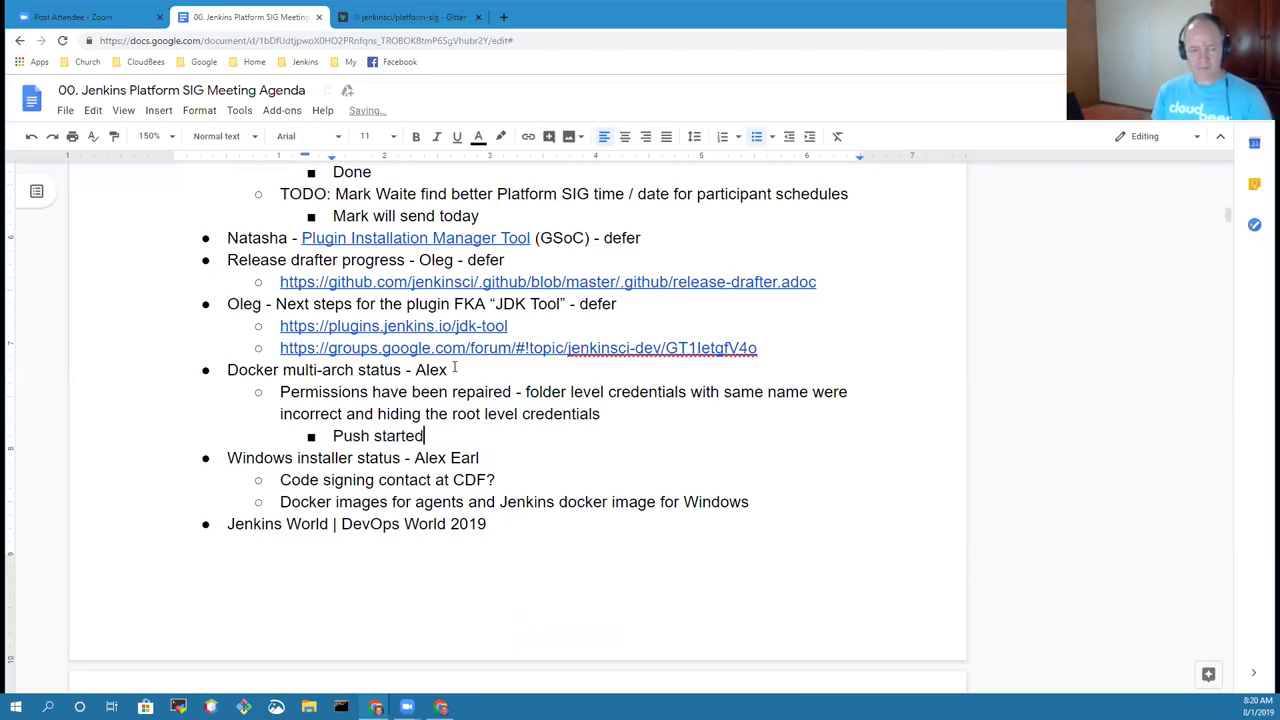
type(" working")
- Add 'Other issues remain open' with a nested '40 minute timeout is not enough' bullet
key("Return")
key("shift+Tab")
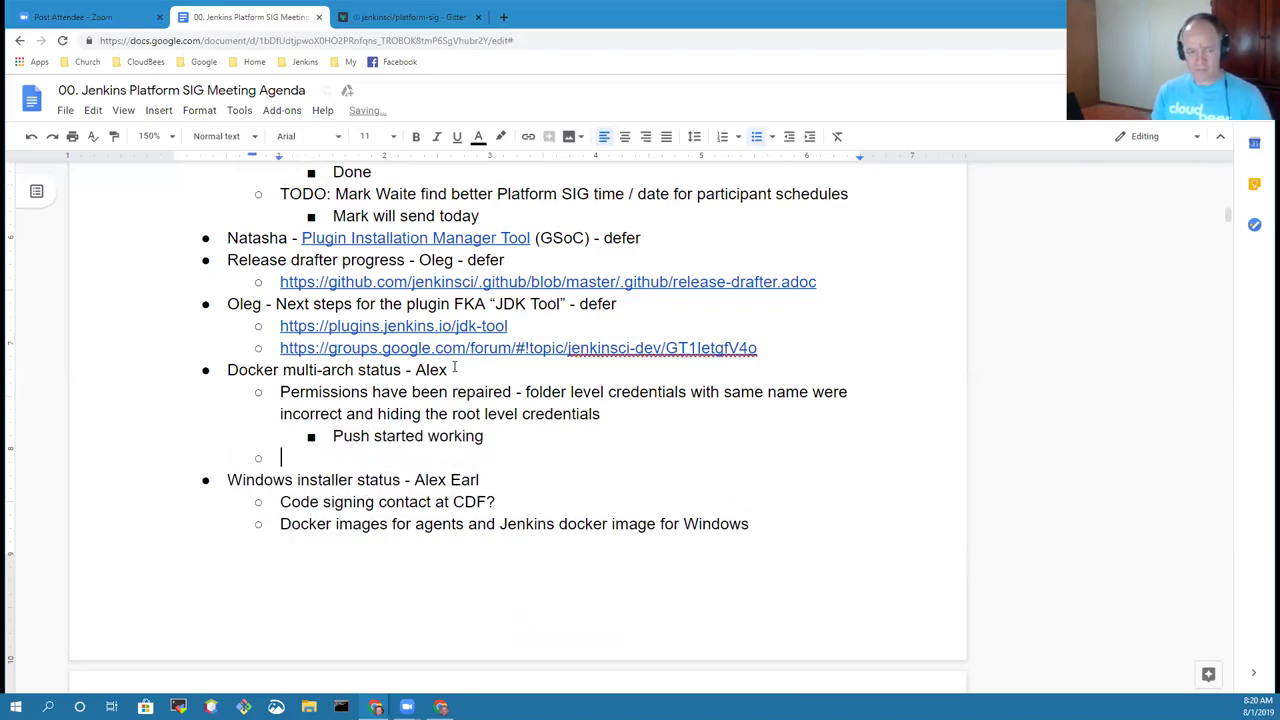
type("Other issues ")
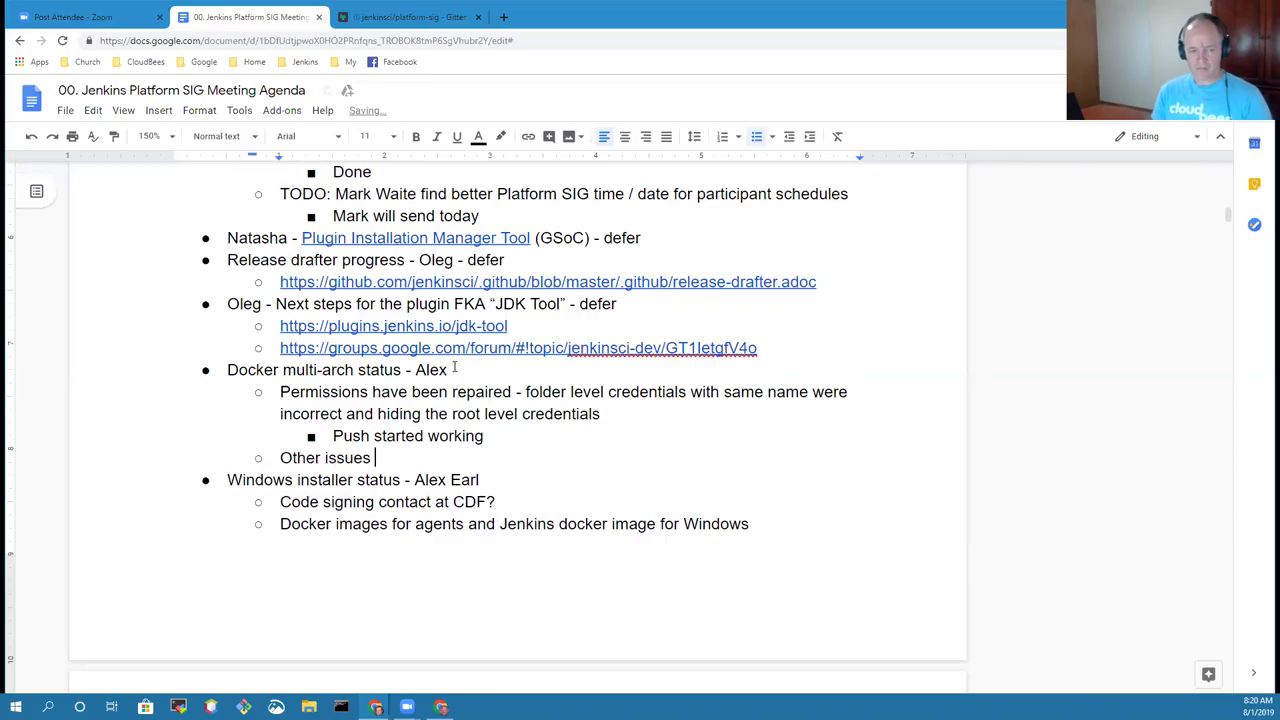
type("remain open")
key("Return")
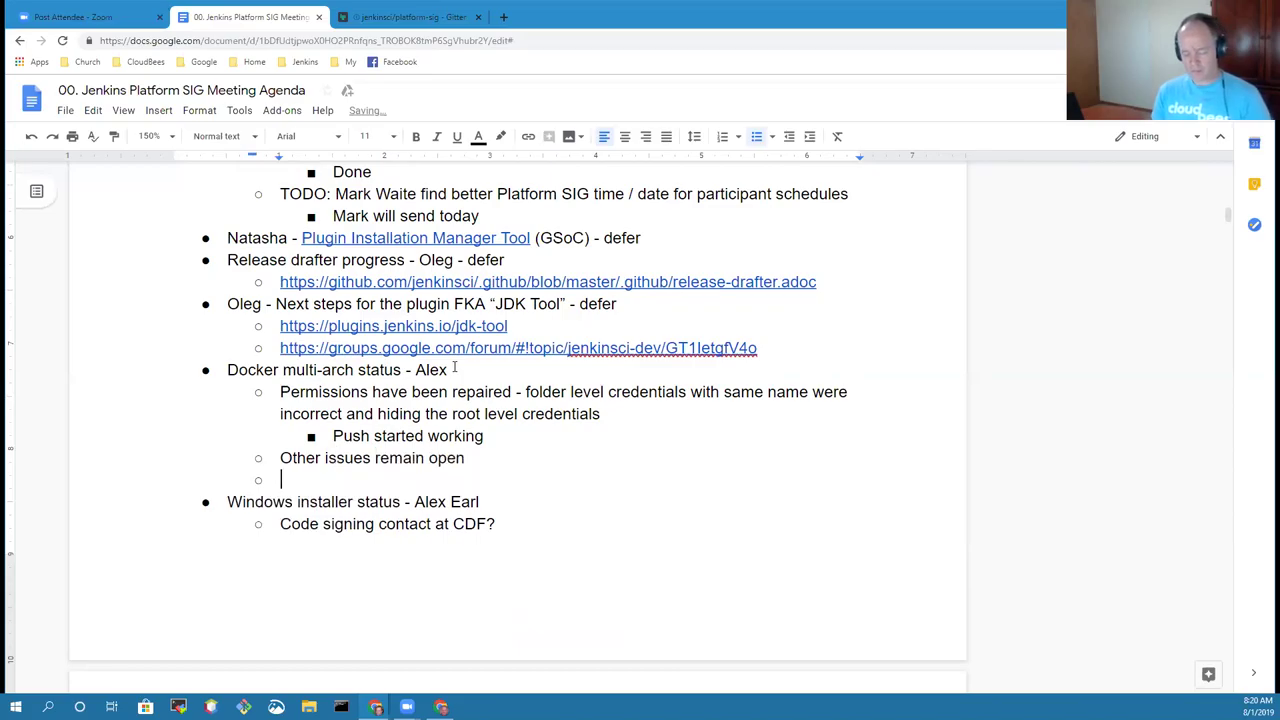
key("Tab")
type("ms")
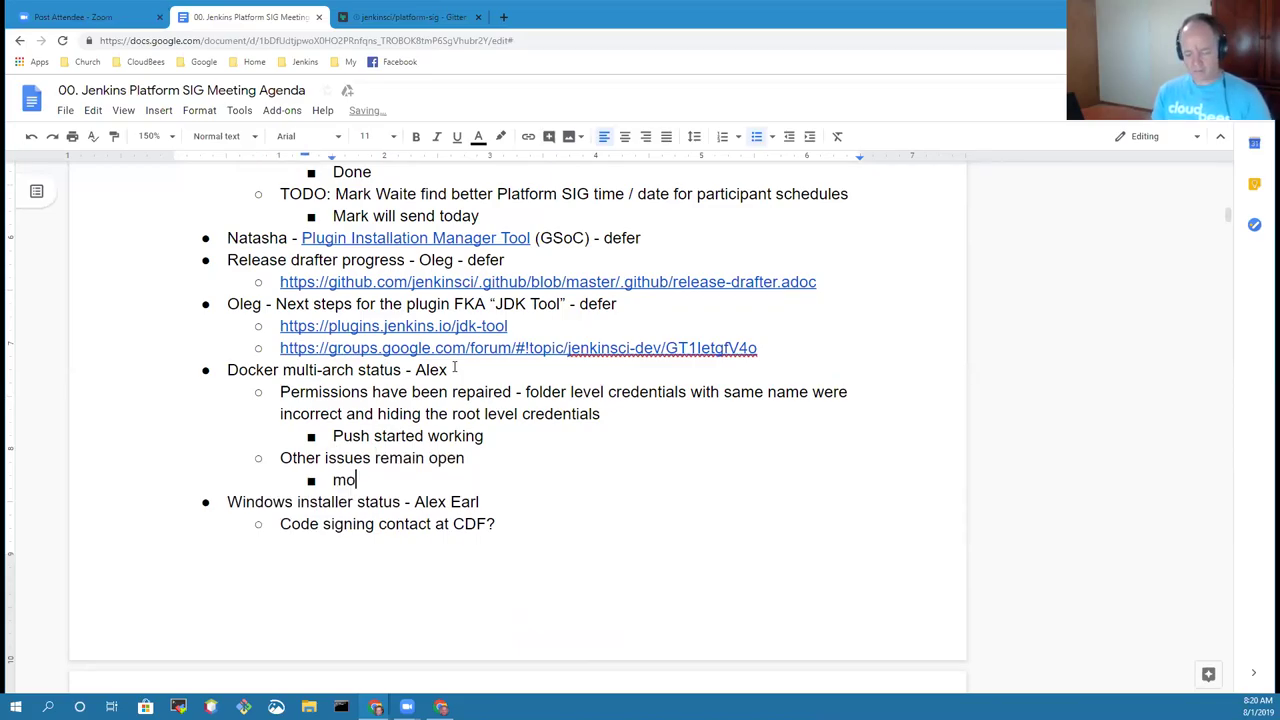
key("BackSpace")
key("BackSpace")
type("40 minu")
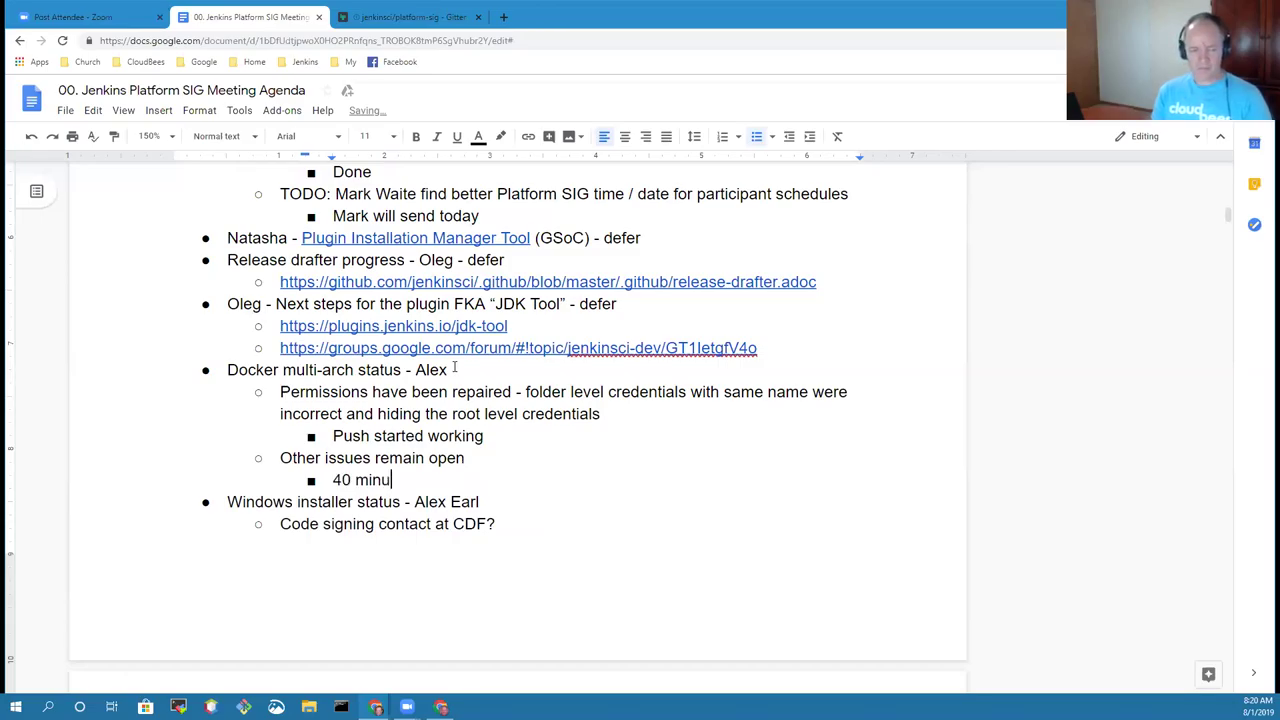
type("te timeout is not")
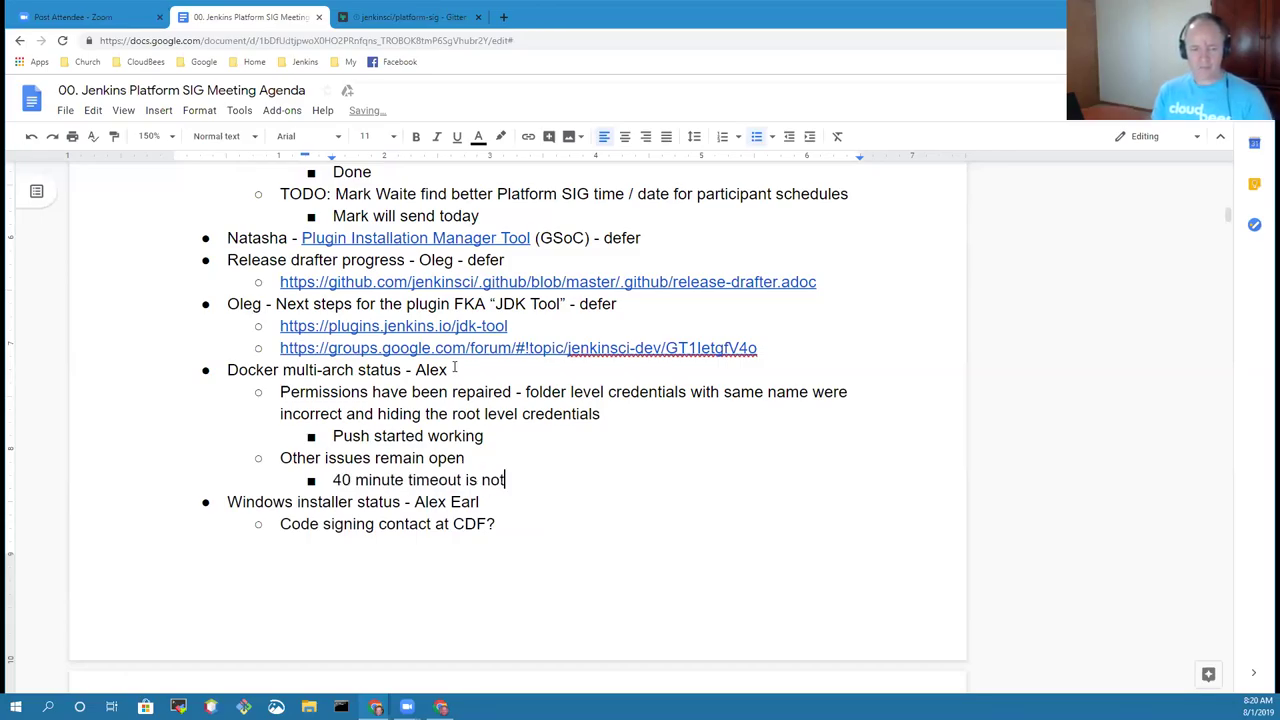
type(" enough")
- Append '- PR submitted' to the timeout bullet and add 'Disc space issues on the build agents - infra team help needed'
key("Return")
type("PR")
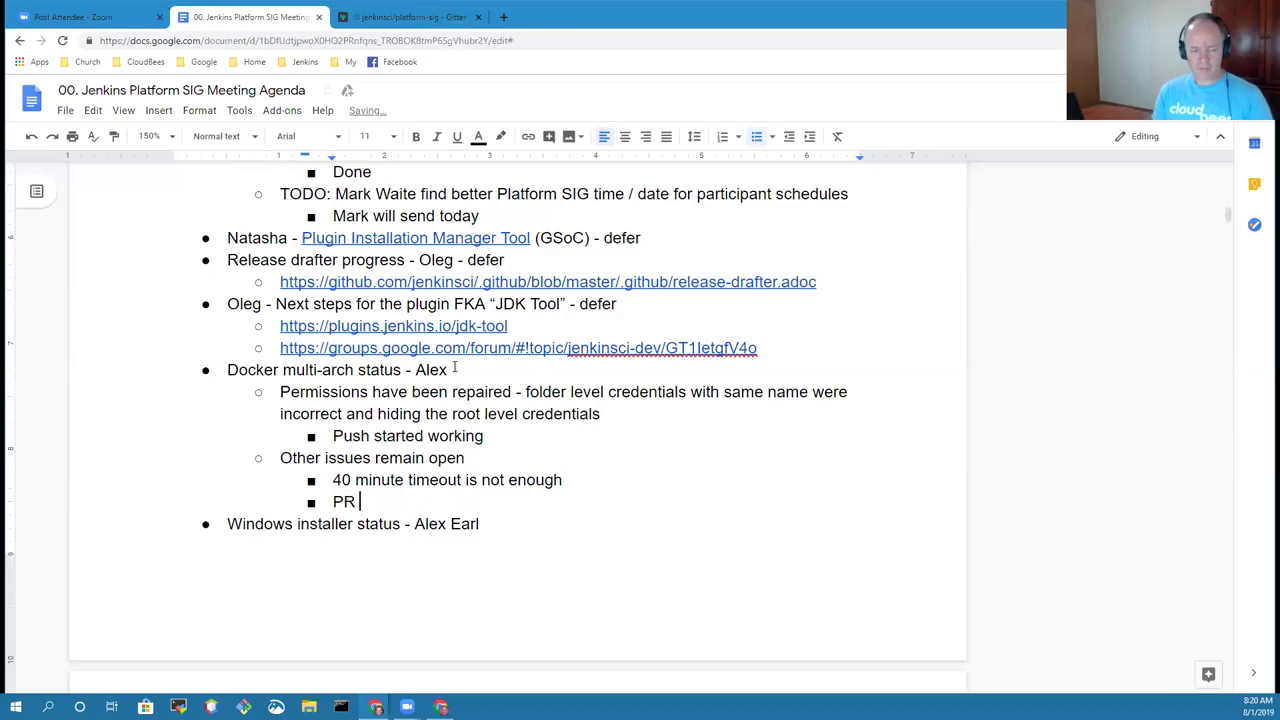
key("BackSpace")
key("BackSpace")
key("BackSpace")
key("BackSpace")
key("BackSpace")
key("BackSpace")
type("- PR su")
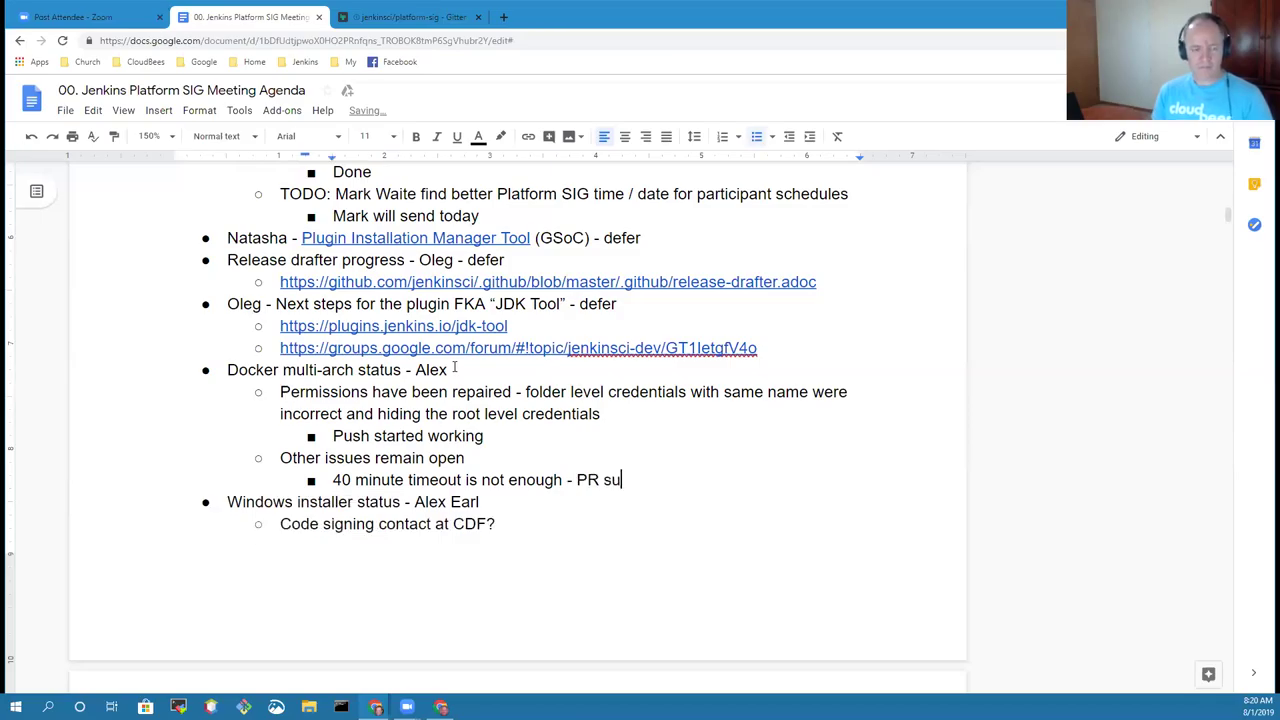
type("bmitted")
key("Return")
type("D")
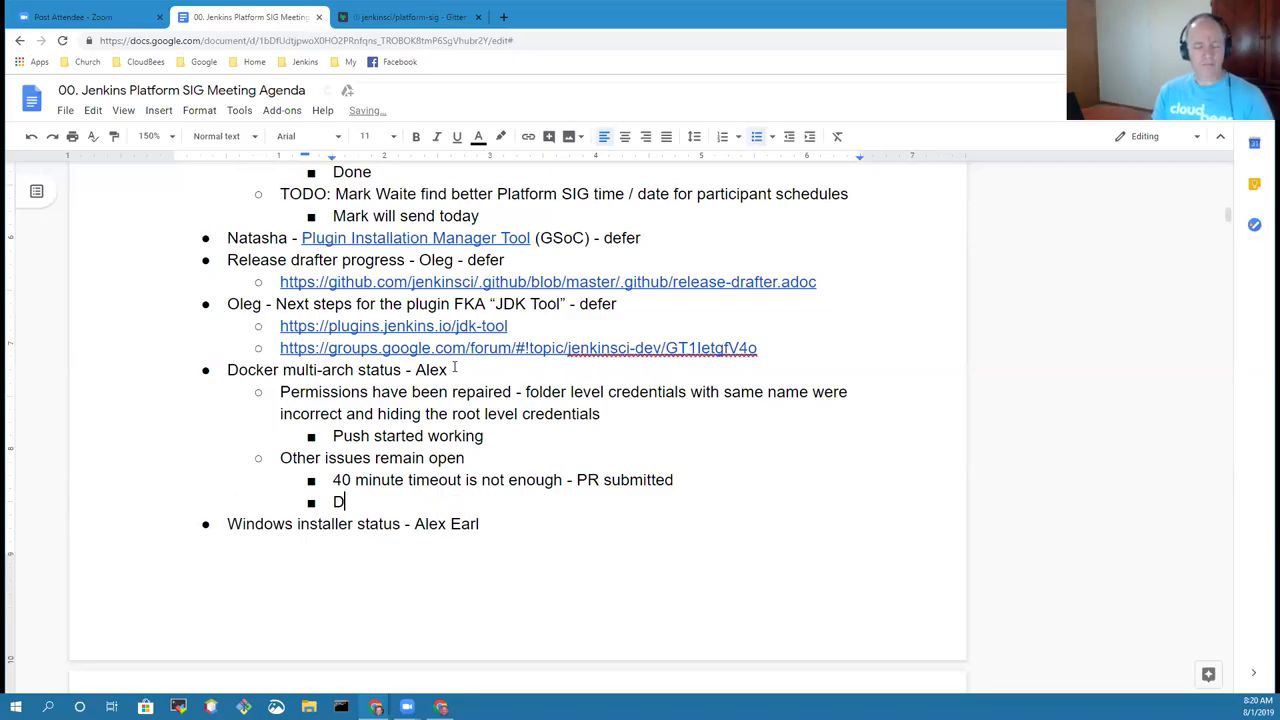
type("isc spac")
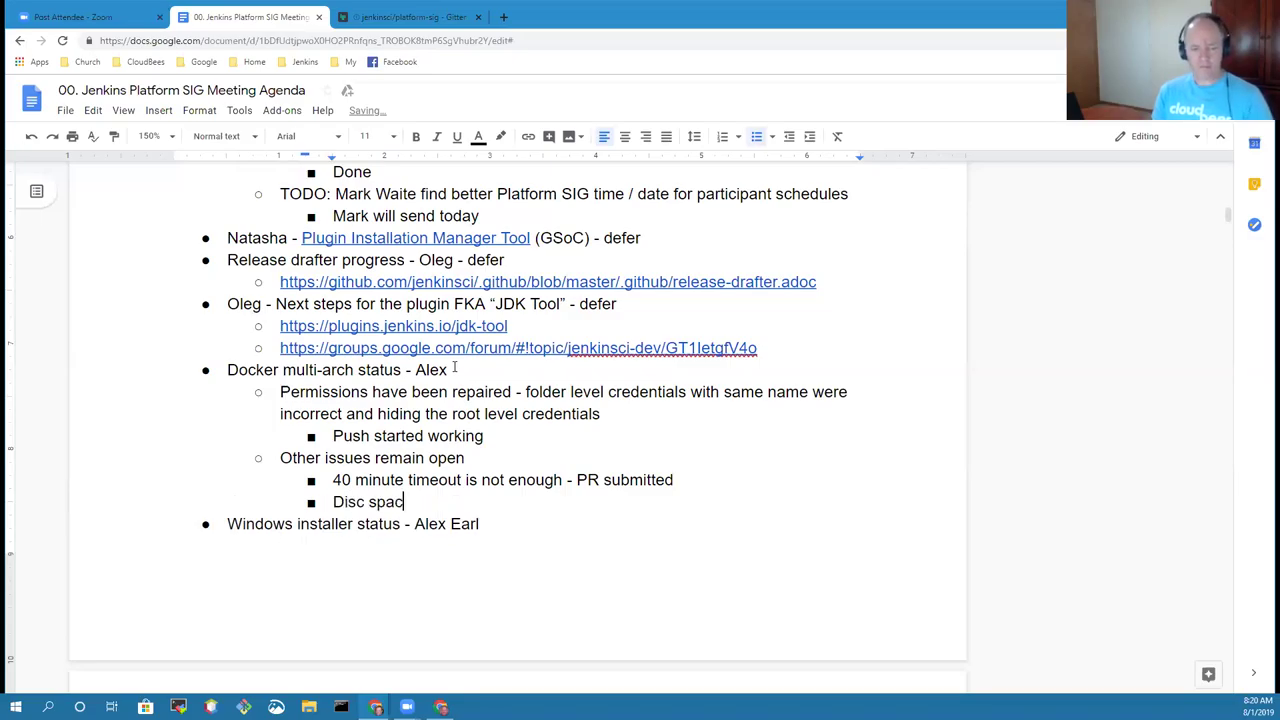
type("e issues on the build ")
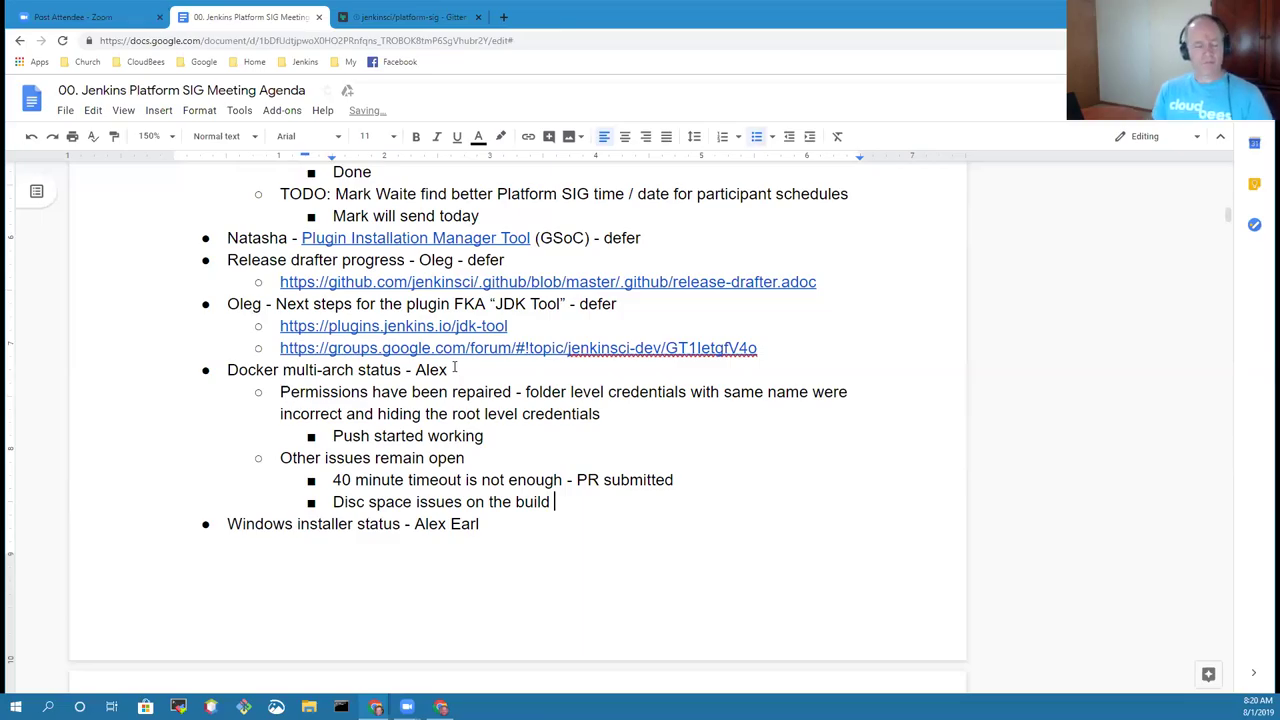
type("agents")
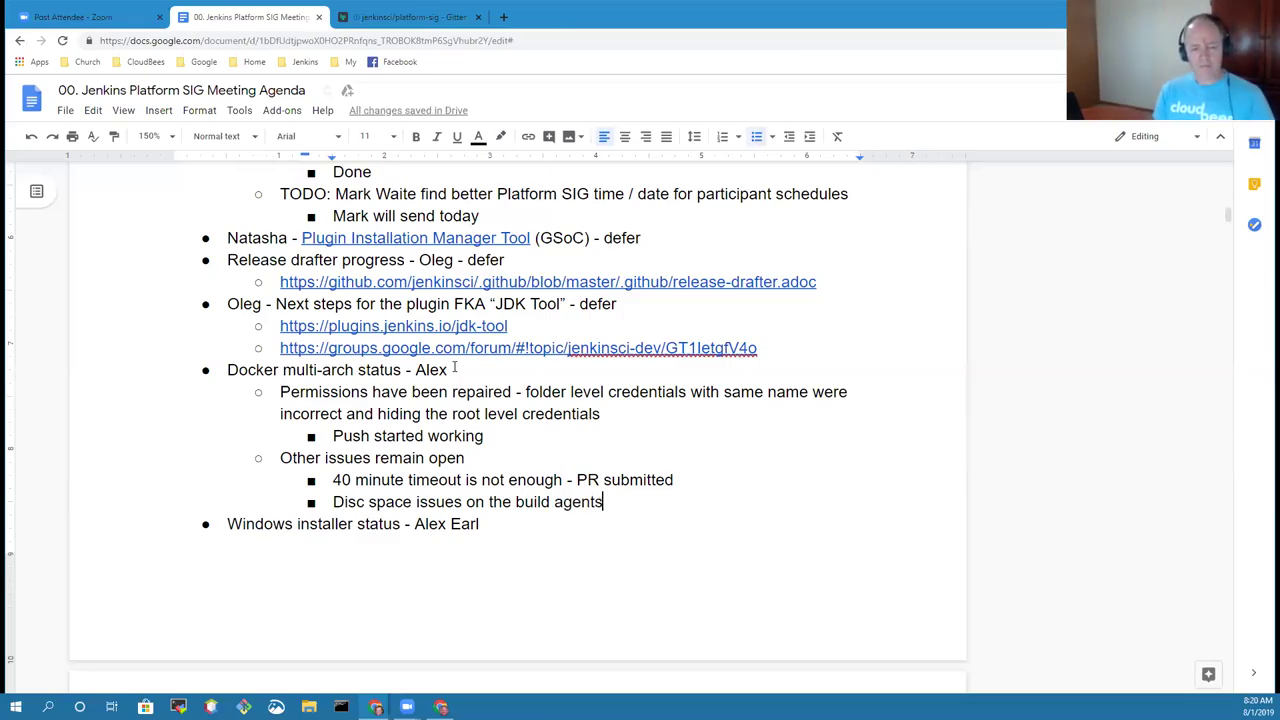
type(" - ")
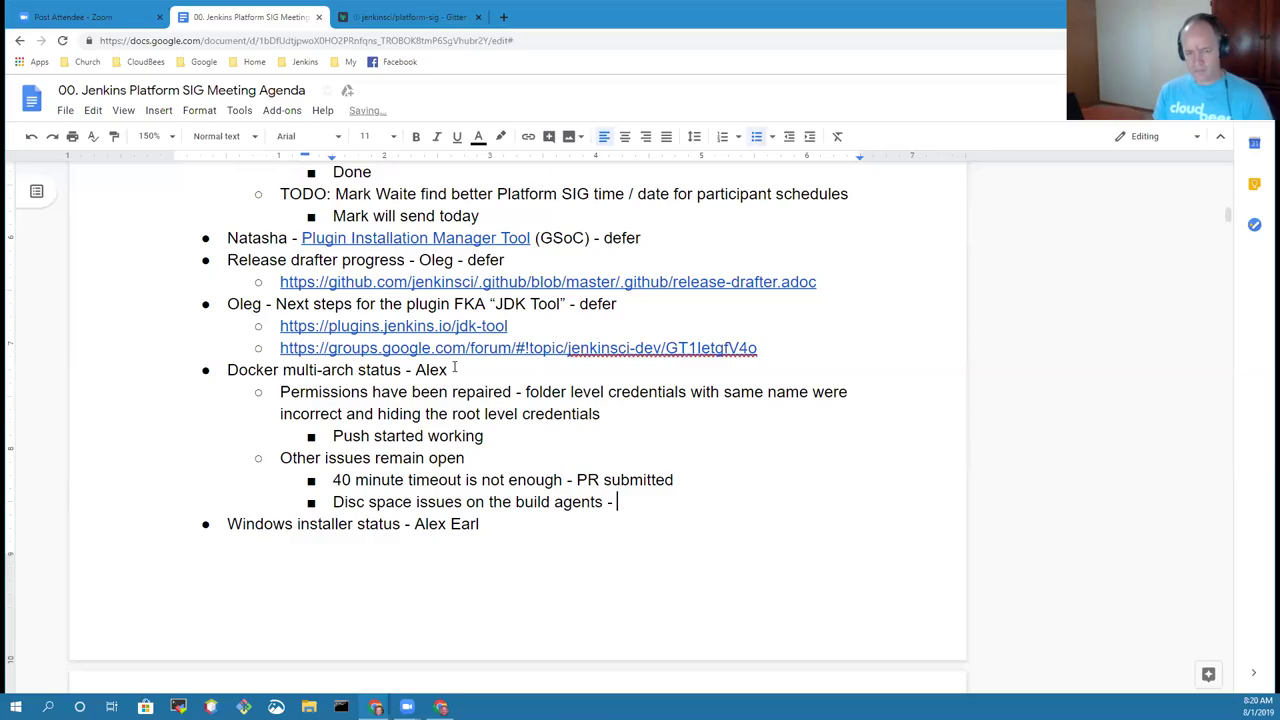
type("infra team ")
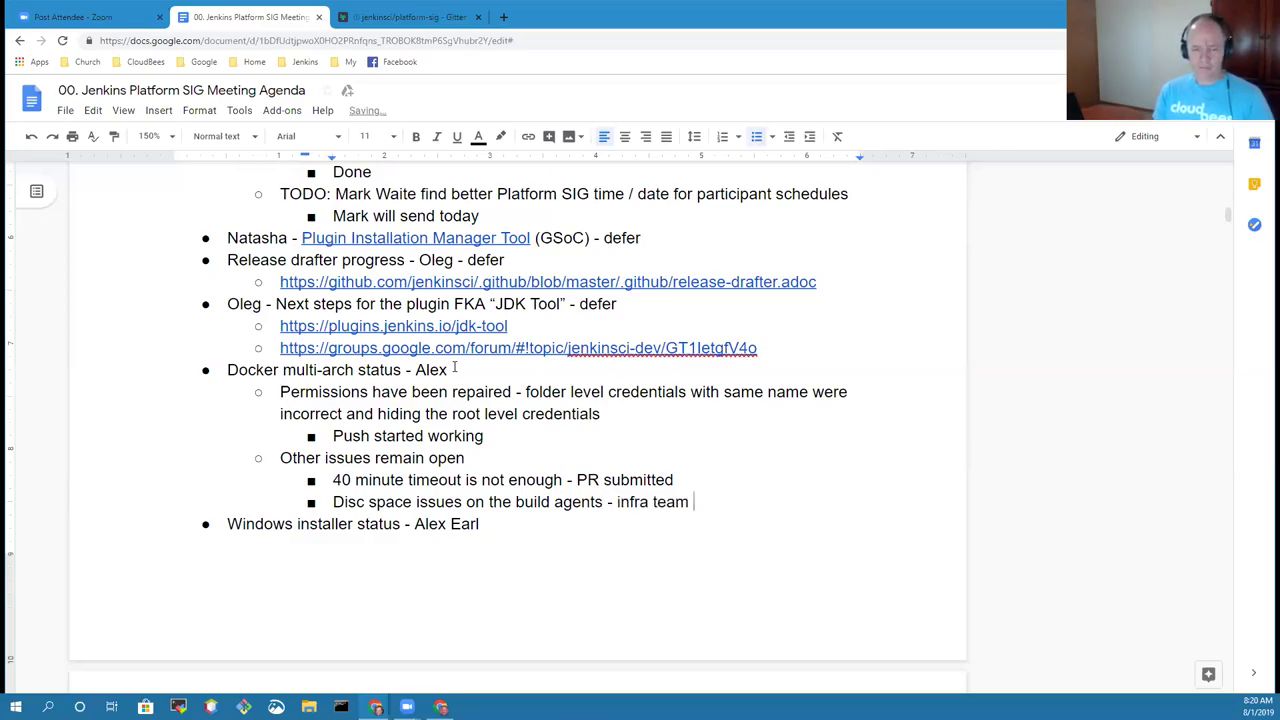
type("help")
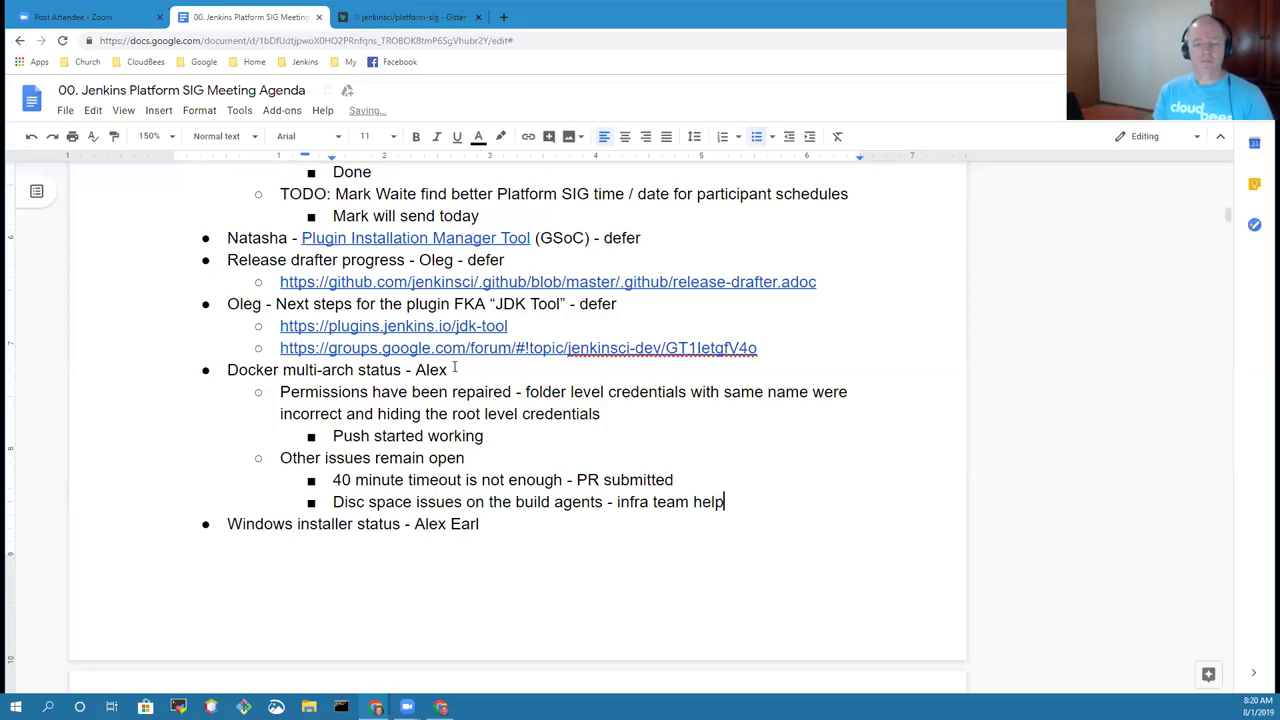
type(" needed")
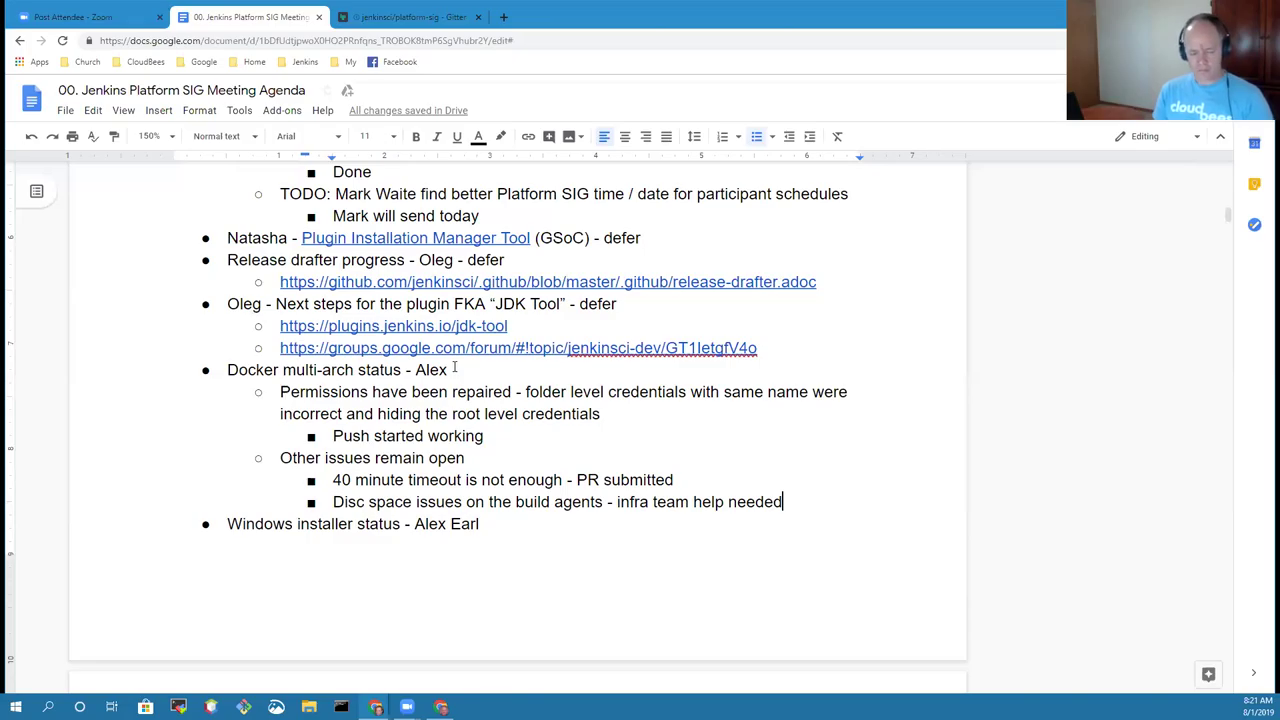
- Nest 'May be able to delete' under the disc space issue
key("Return")
key("Tab")
type("M")
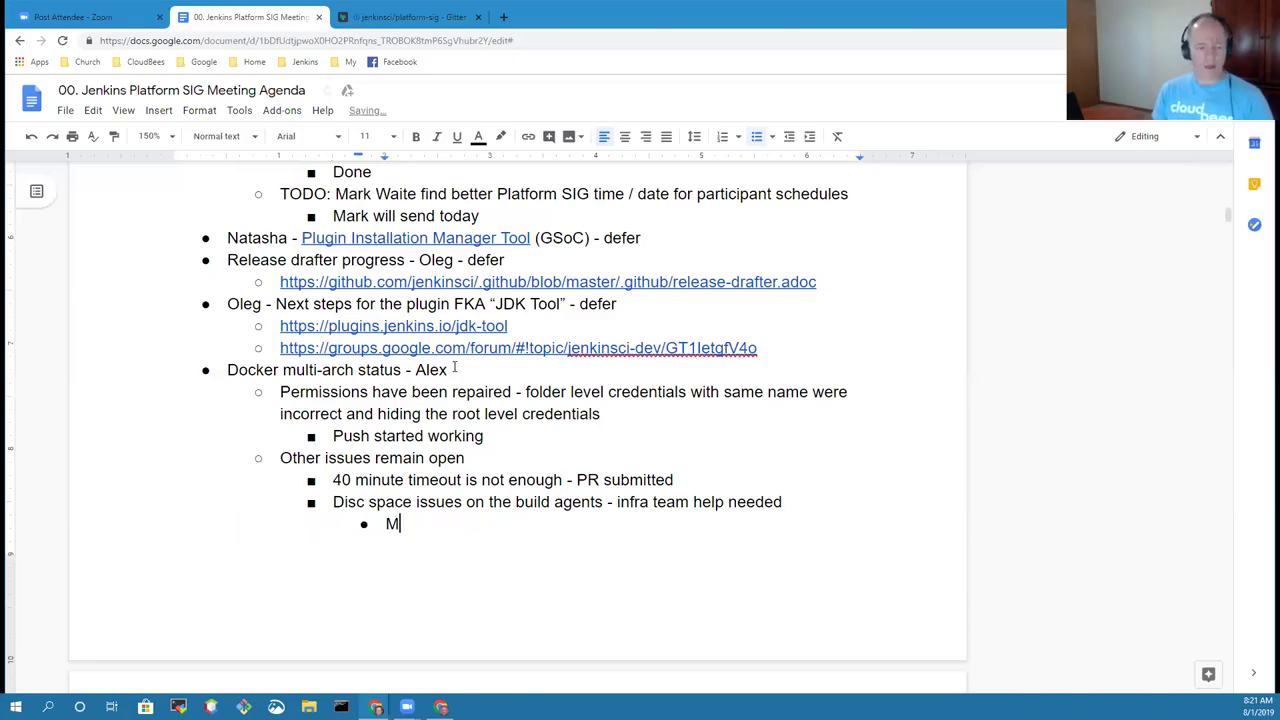
type("ay be able to deolt")
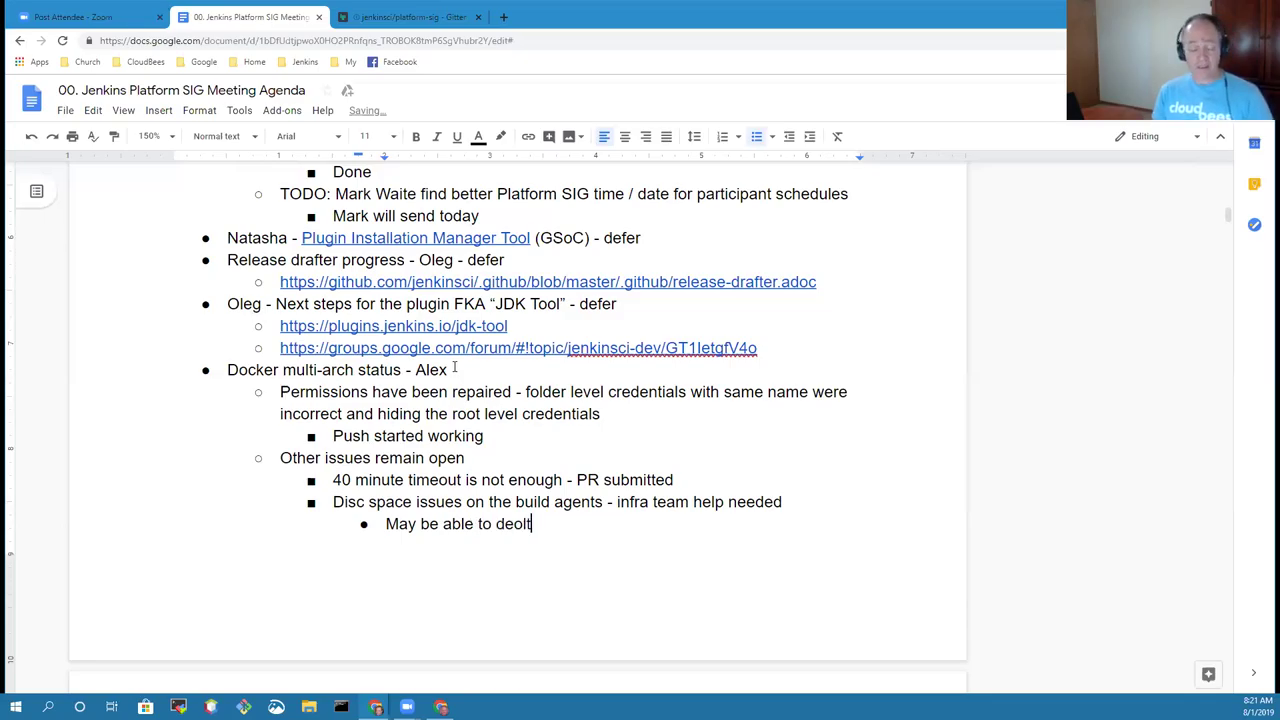
key("BackSpace")
key("BackSpace")
key("BackSpace")
type("lete")
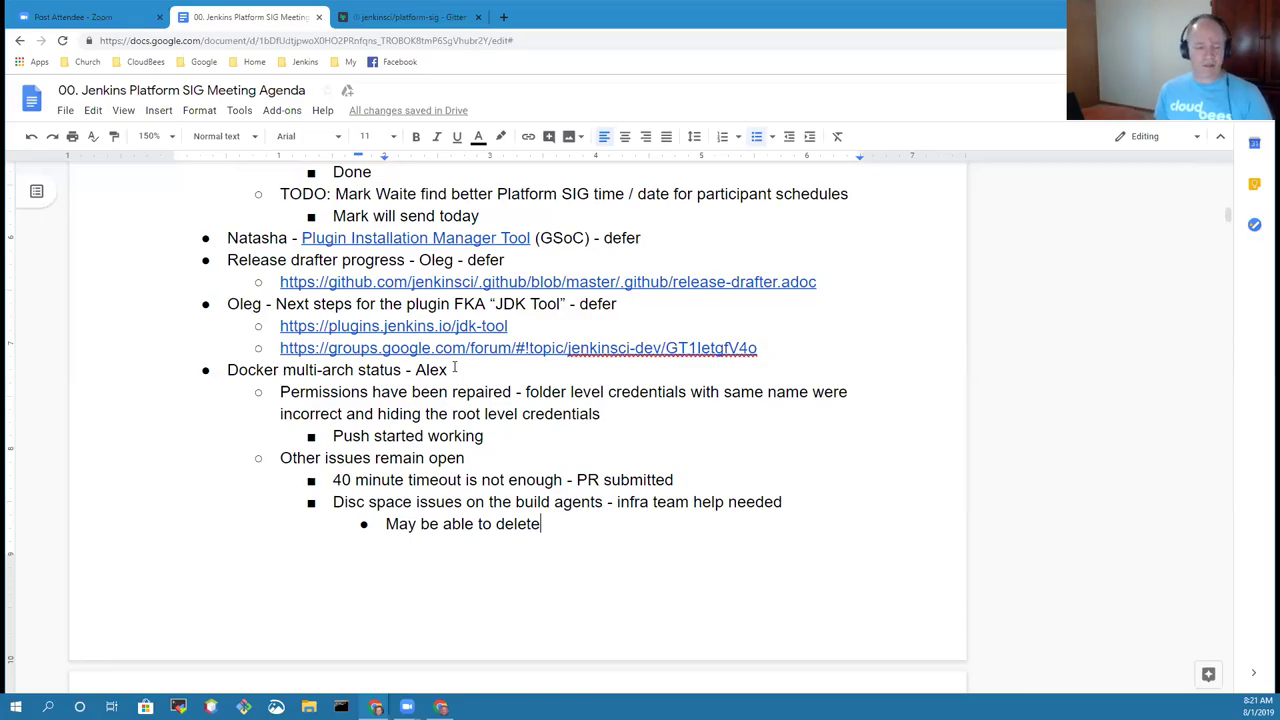
scroll(455, 368, "down", 3)
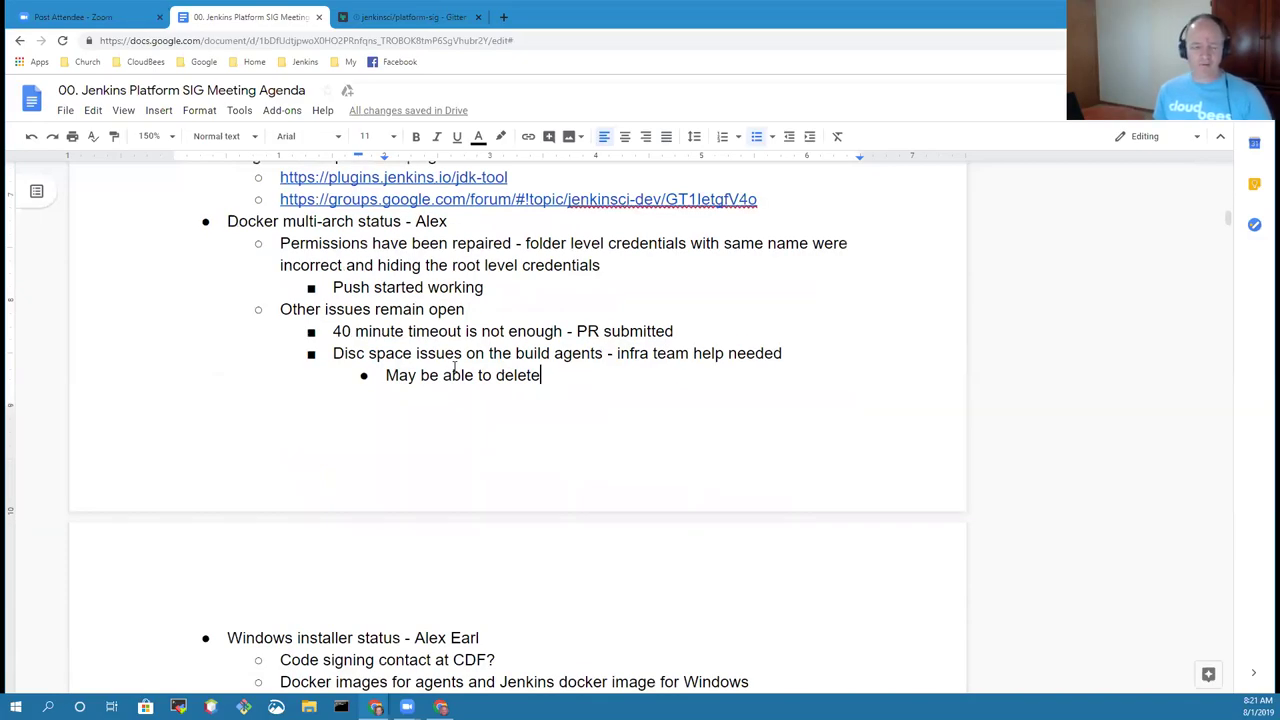
key("Down")
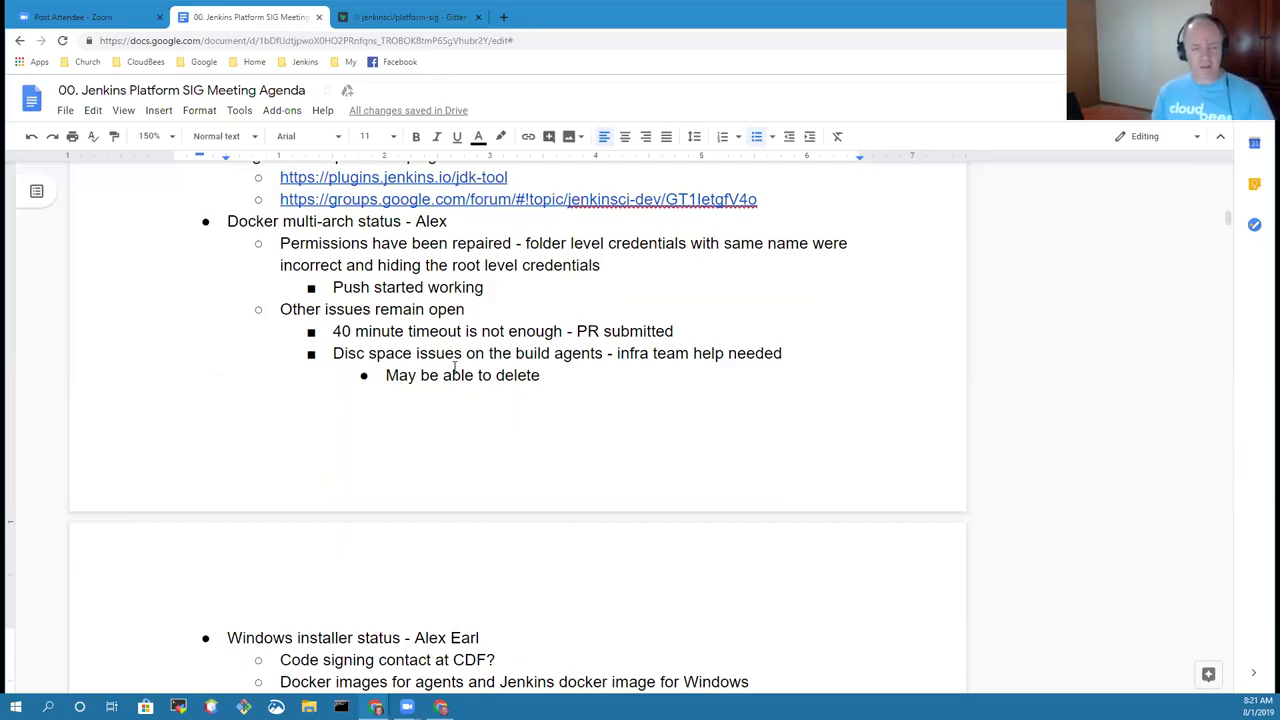
key("Up")
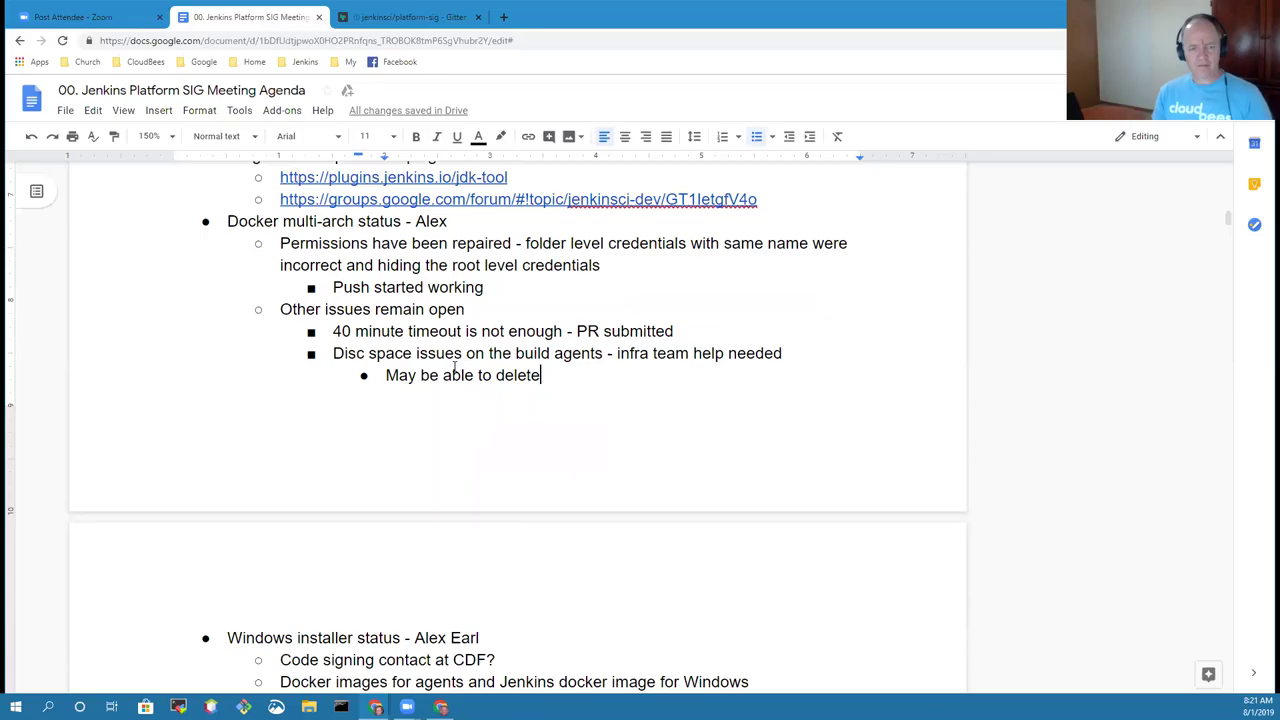
- Add 'Some images are already being pushed successfully' with ARM64 and s390x sub-bullets
key("Return")
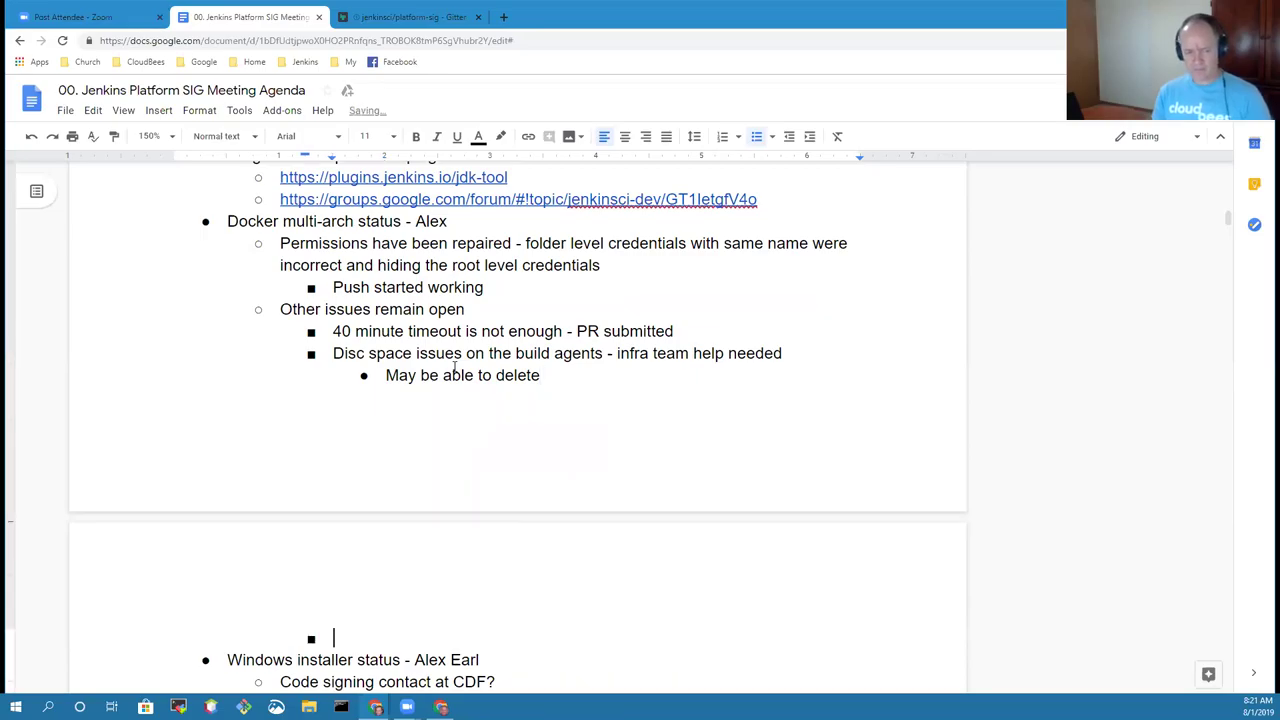
type("Some images are ")
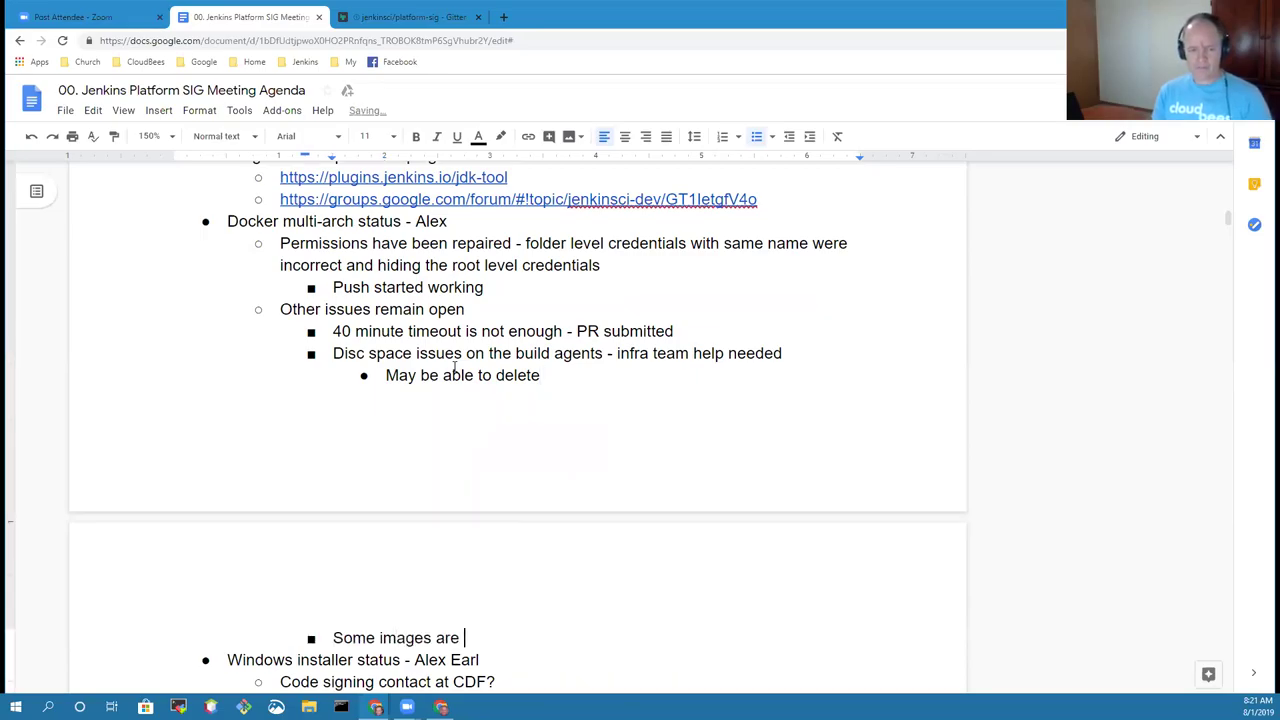
type("already being pu")
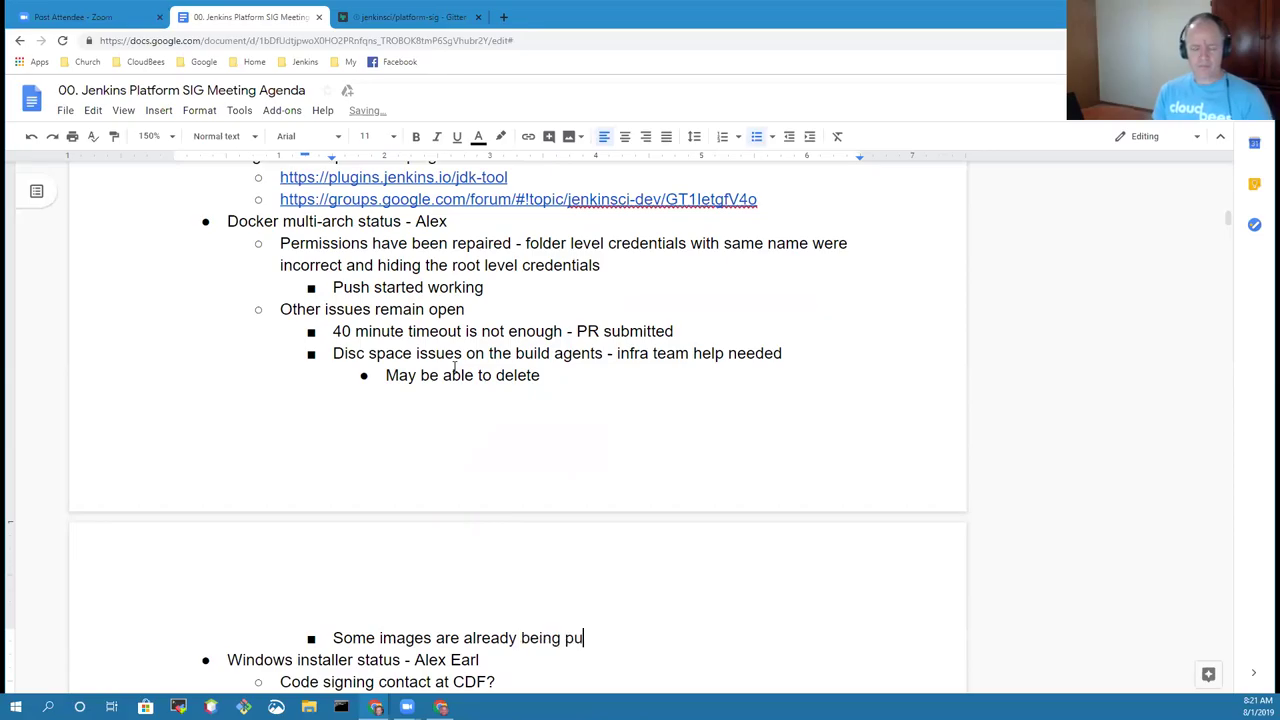
type("shed")
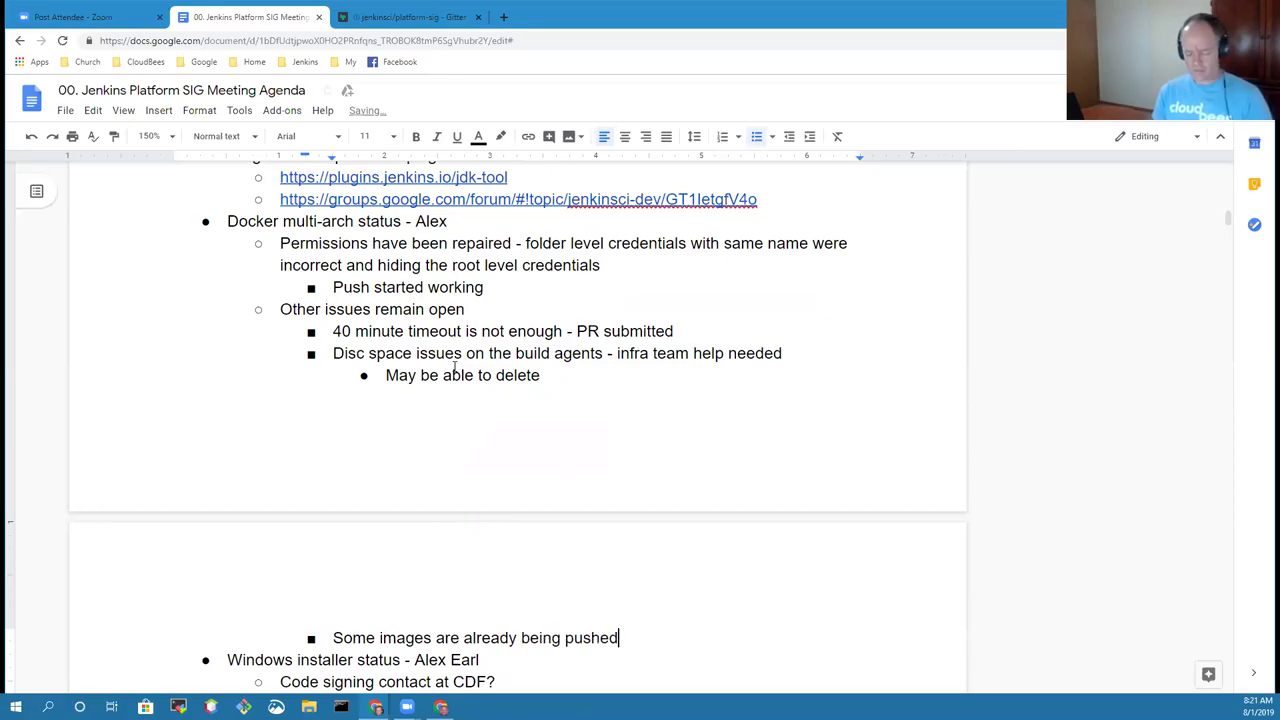
key("Return")
key("Tab")
type("ARM")
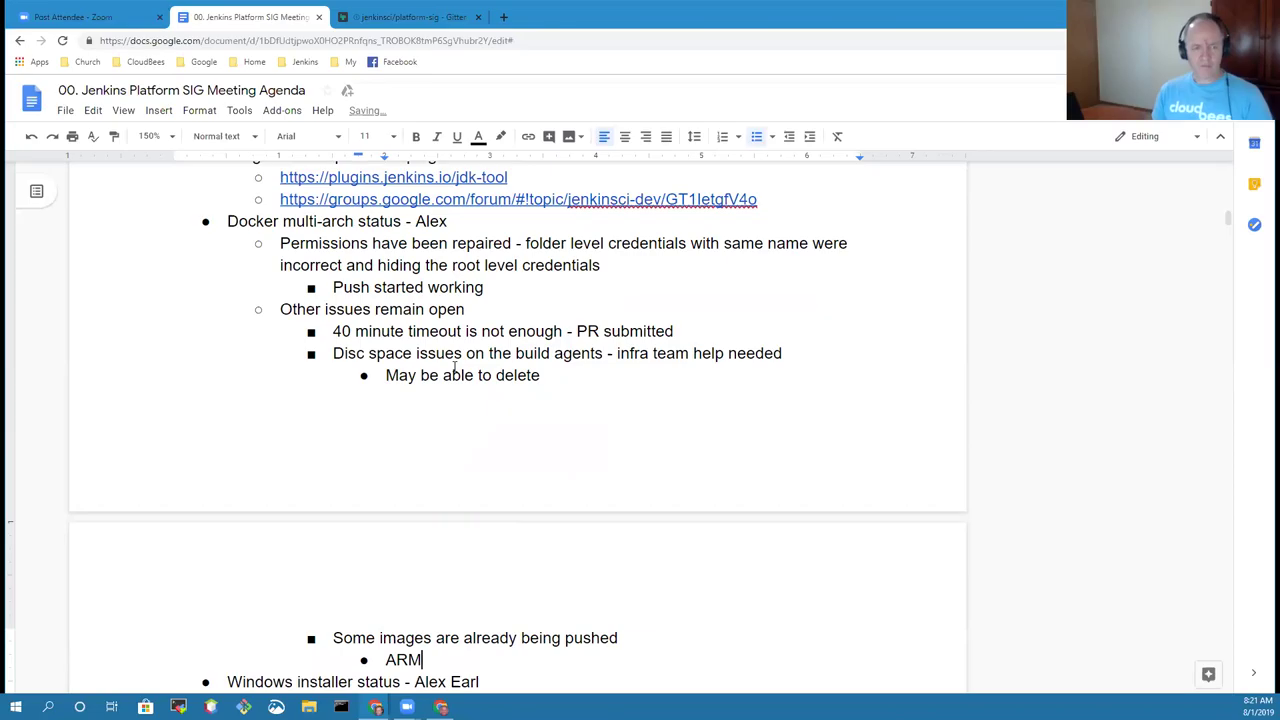
type("64")
scroll(460, 347, "down", 2)
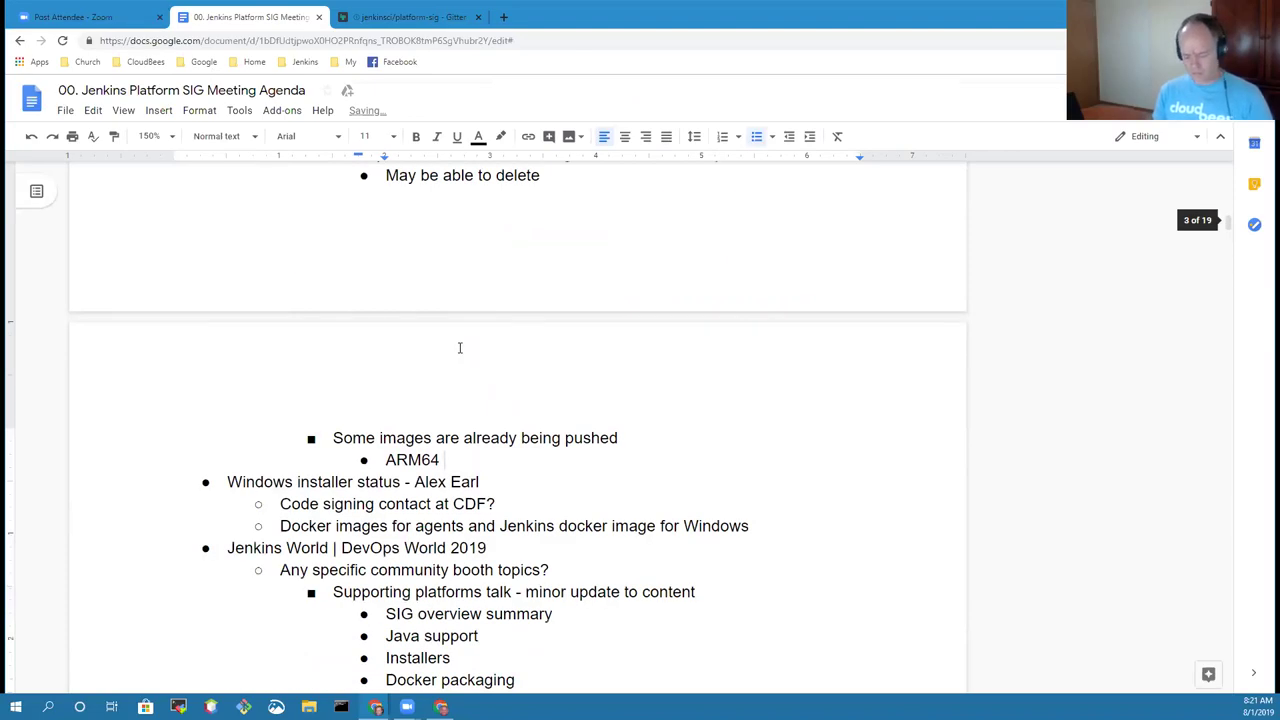
key("BackSpace")
key("Return")
type("s")
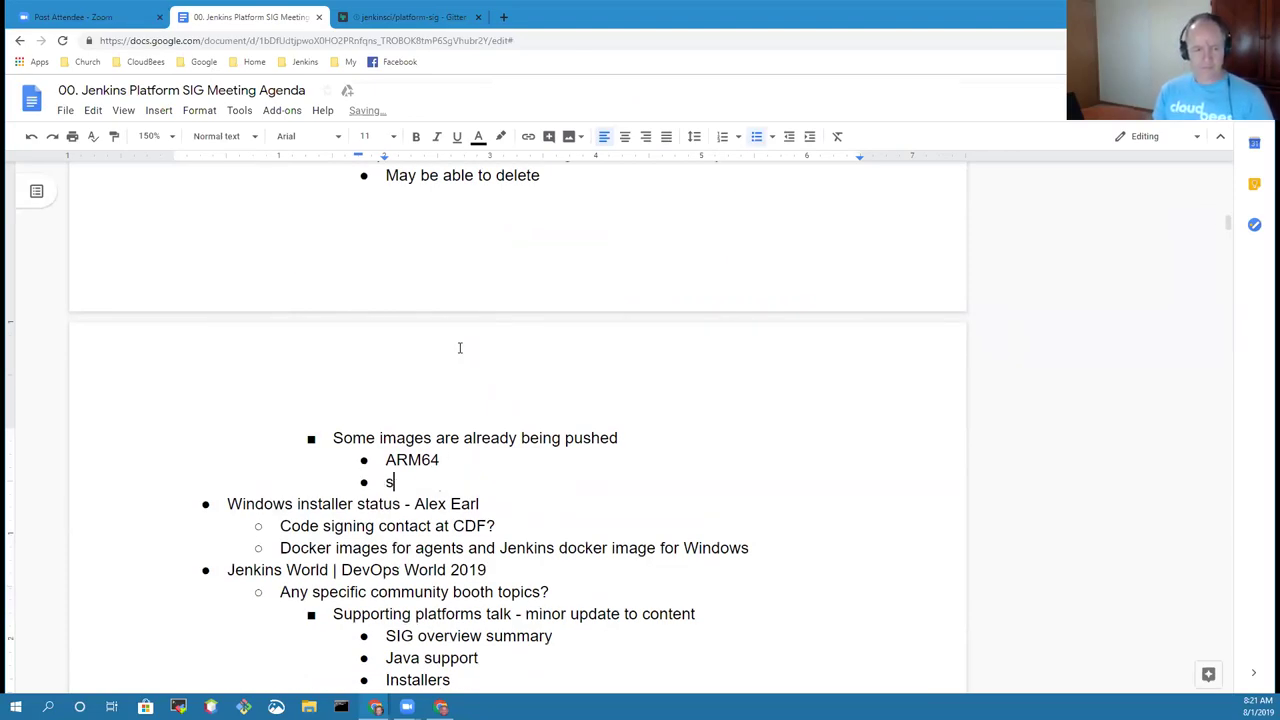
type("390x")
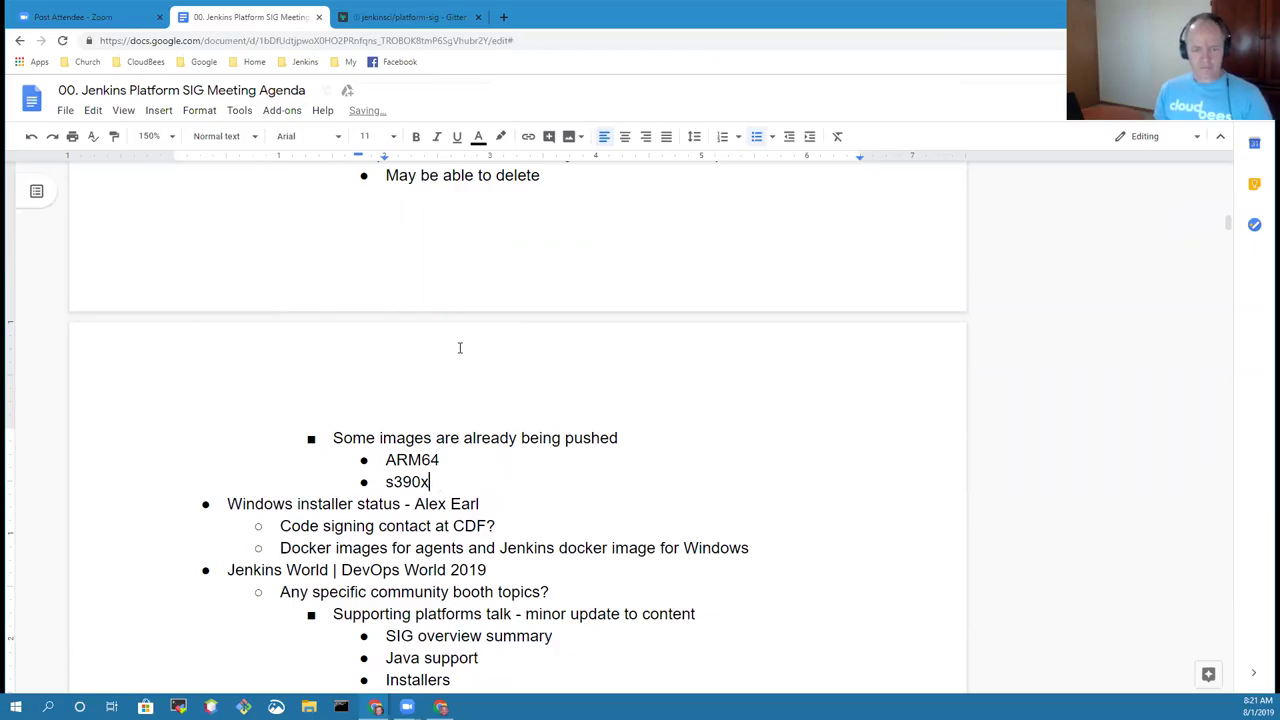
key("Up")
key("Up")
key("End")
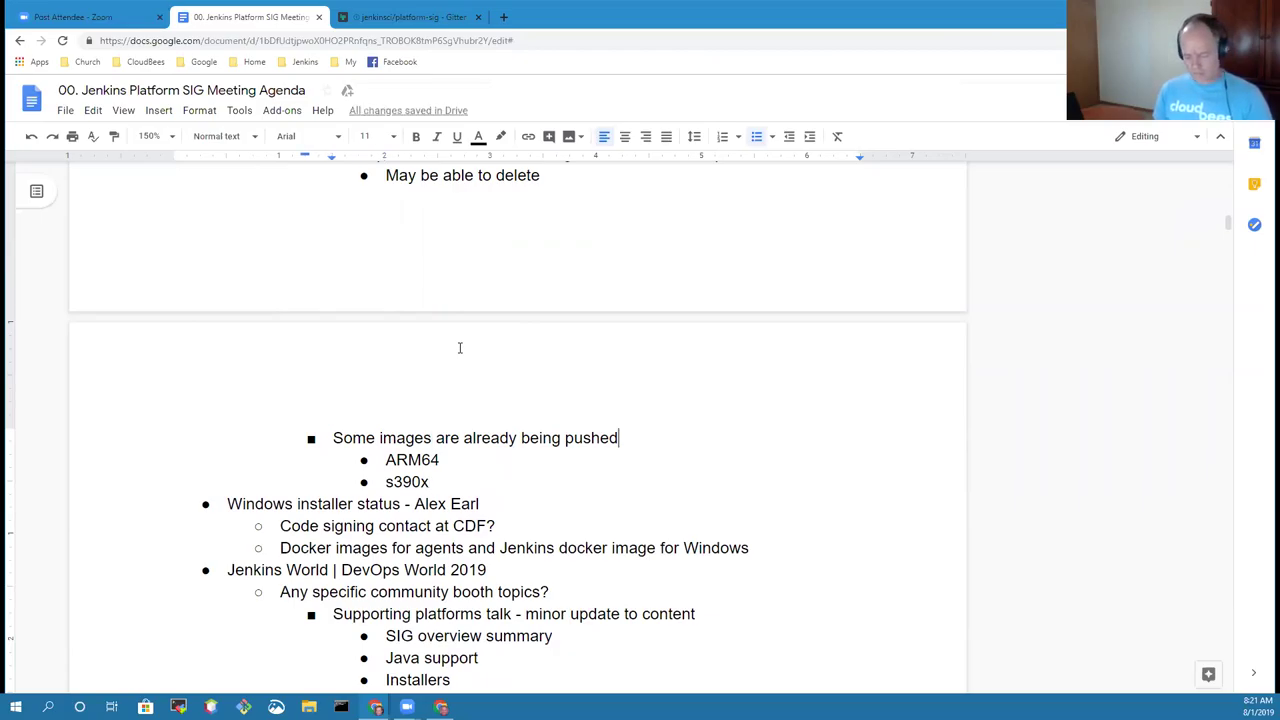
type("succ")
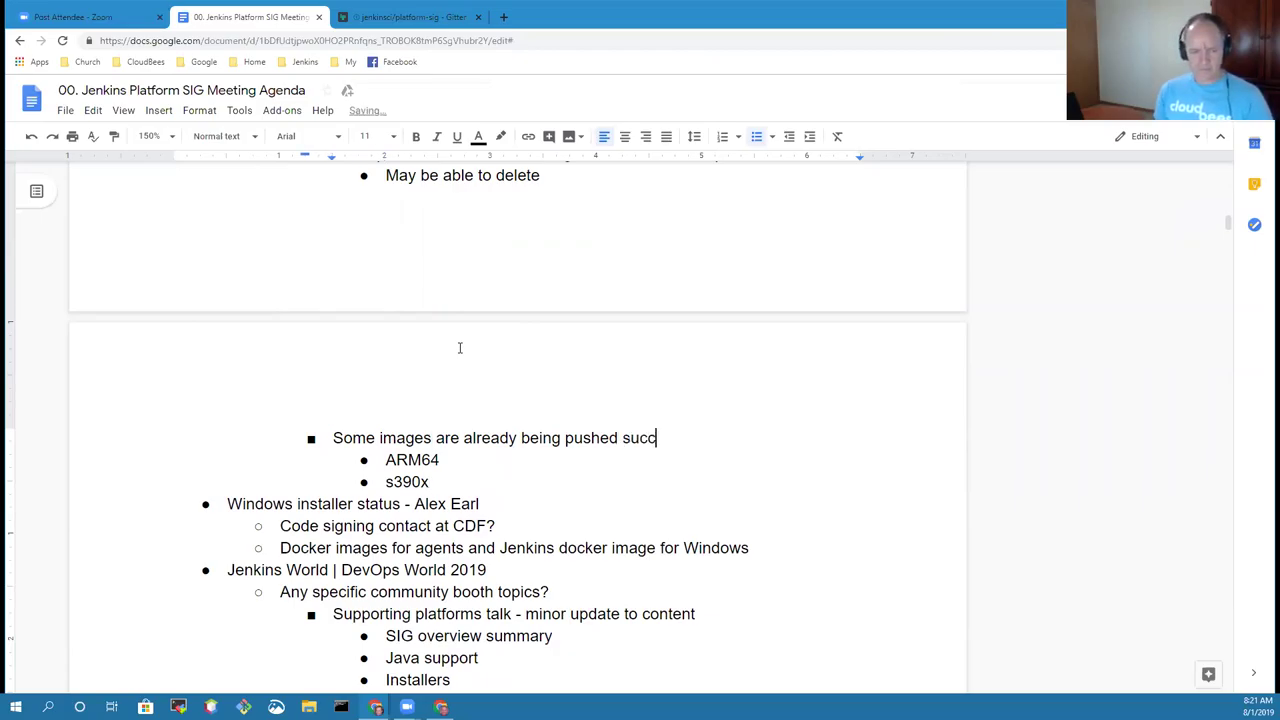
type("essfully")
key("Down")
key("Down")
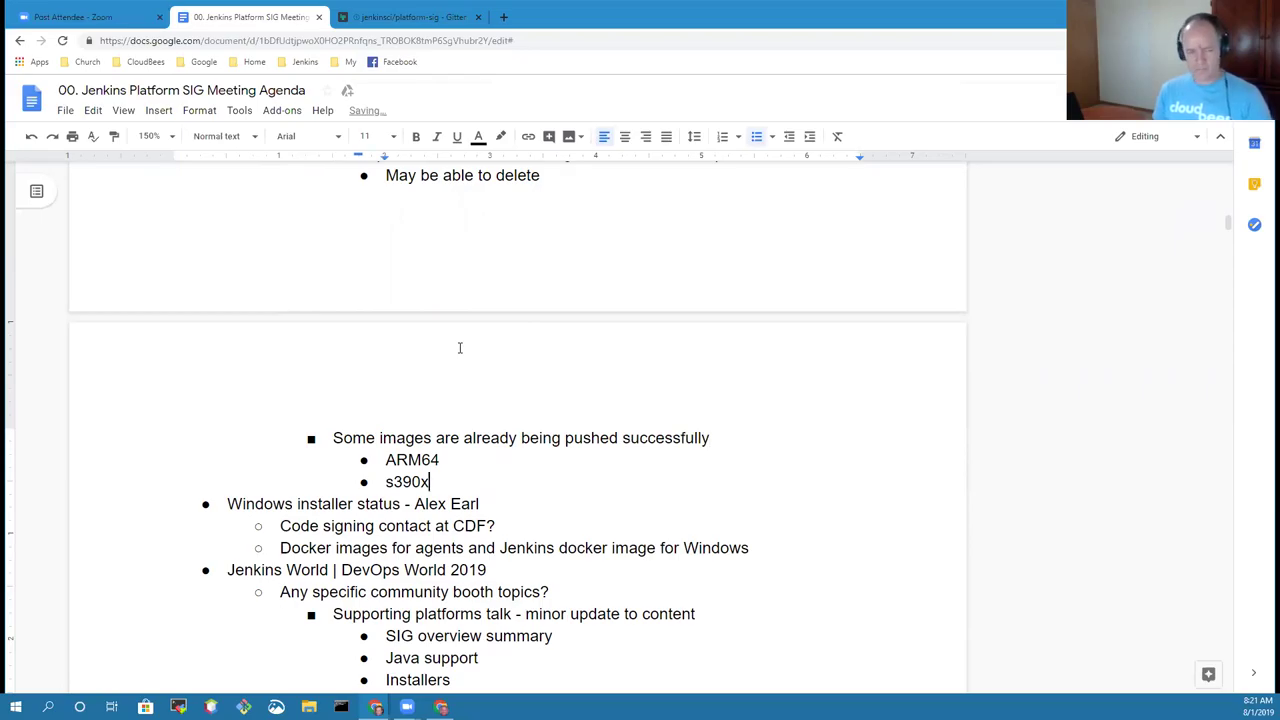
- Add 'Later images are not being pushed due to timeout and disc space' one level up
key("Return")
key("shift+Tab")
type("Later image")
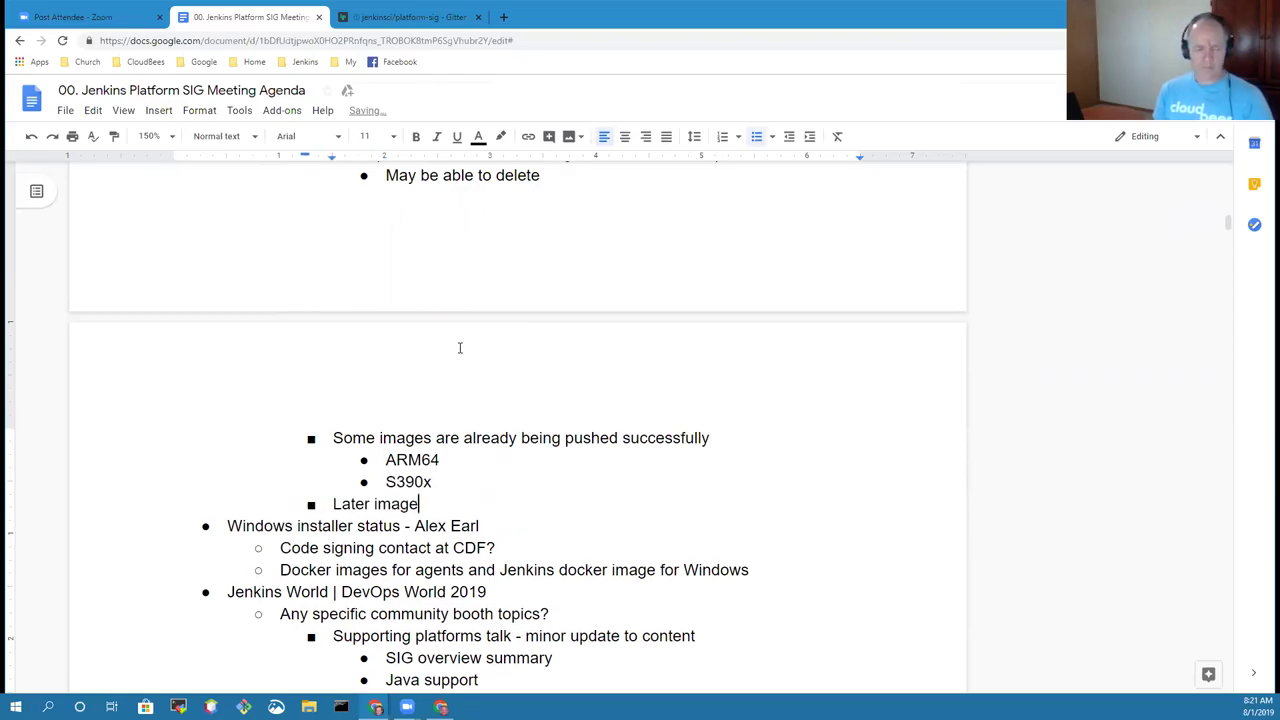
type("s are not being ")
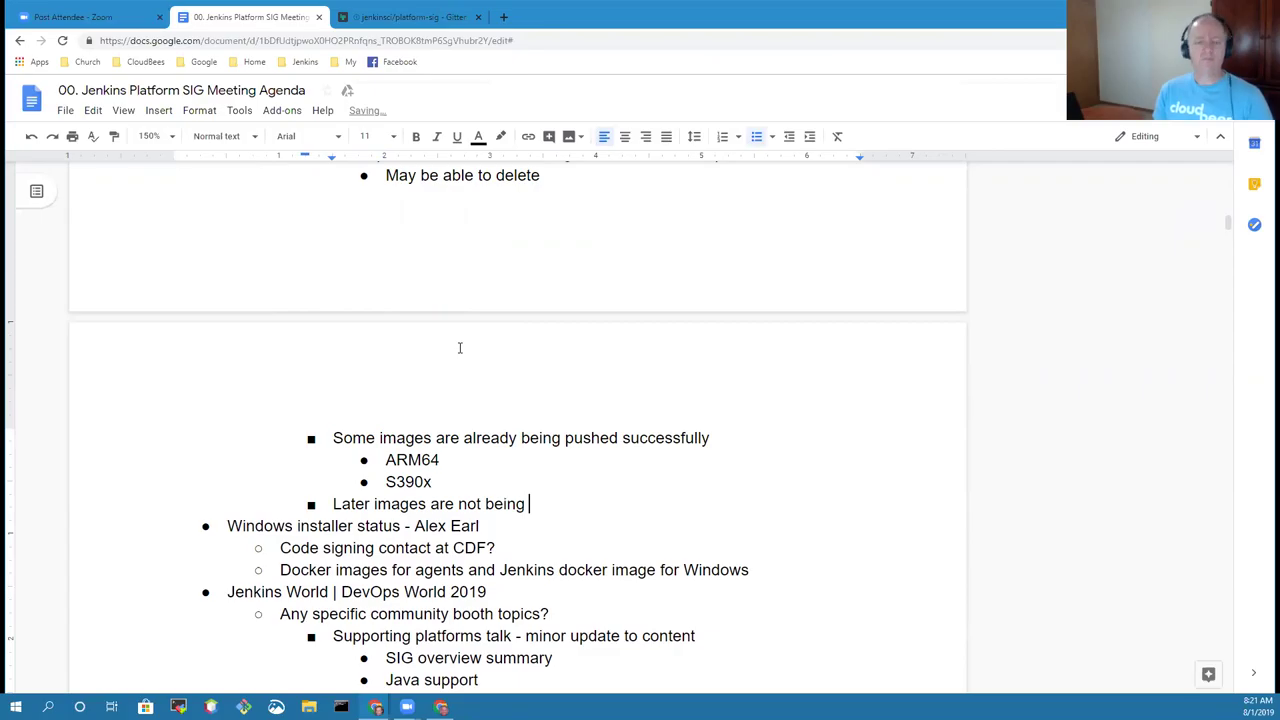
type("pushed due to ")
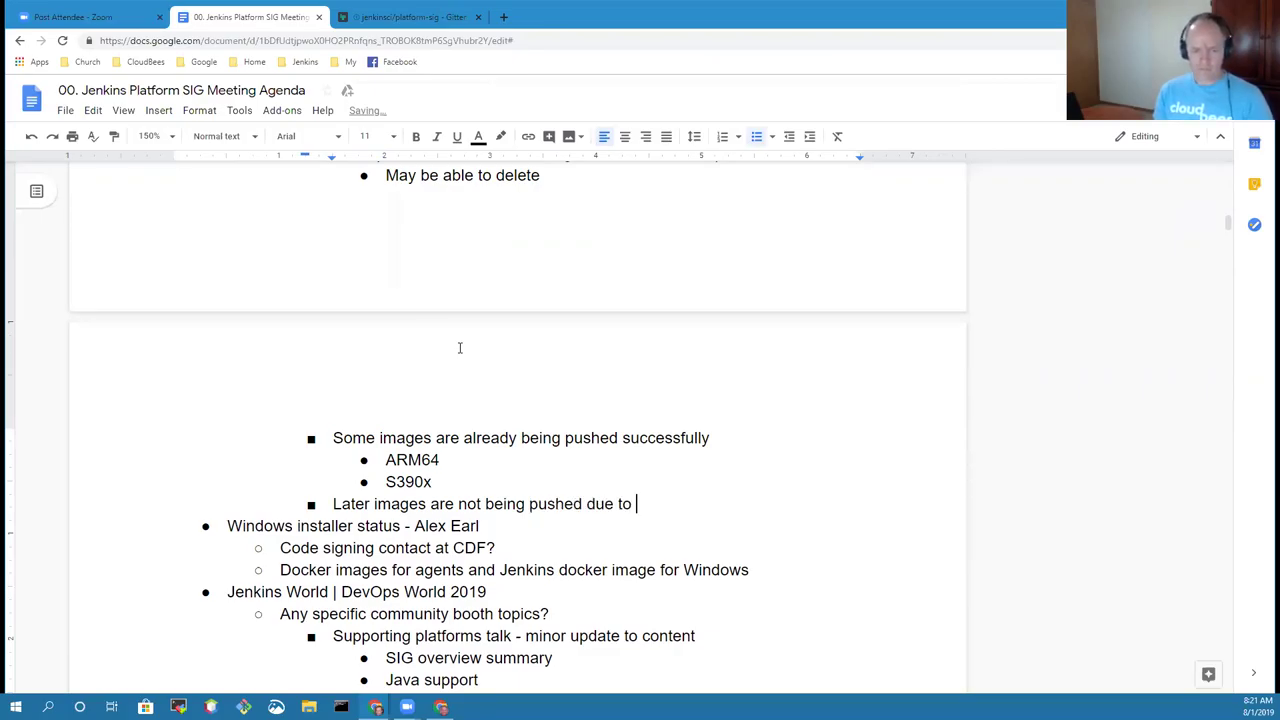
type("tiom")
key("BackSpace")
key("BackSpace")
type("meout ")
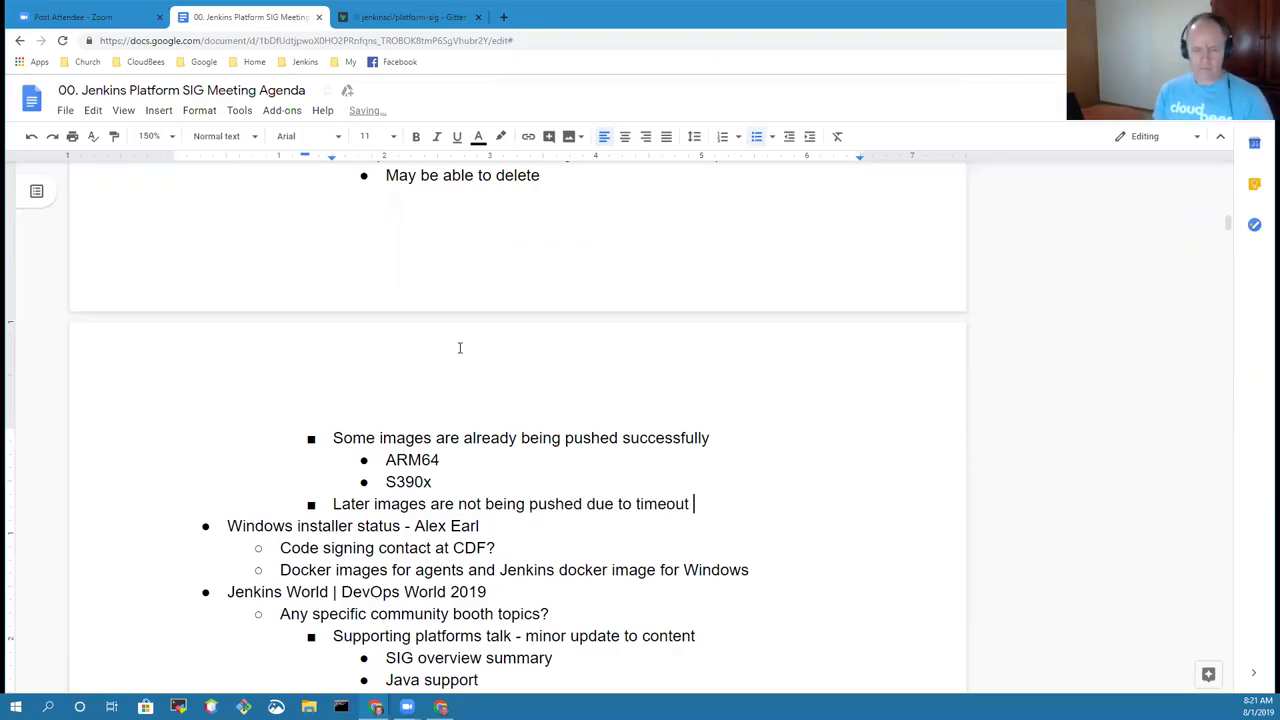
type("and disc space")
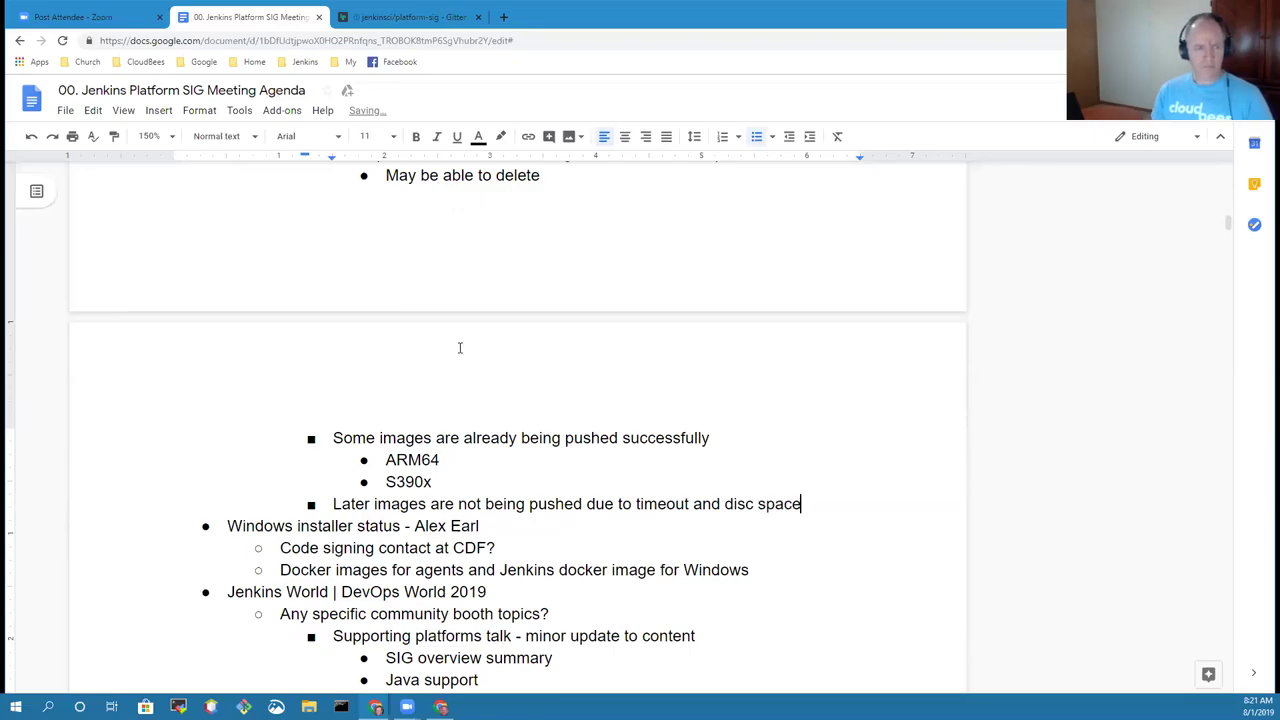
- Turn off Print layout to hide page breaks, and start a nested bullet under the later-images item
left_click(121, 112)
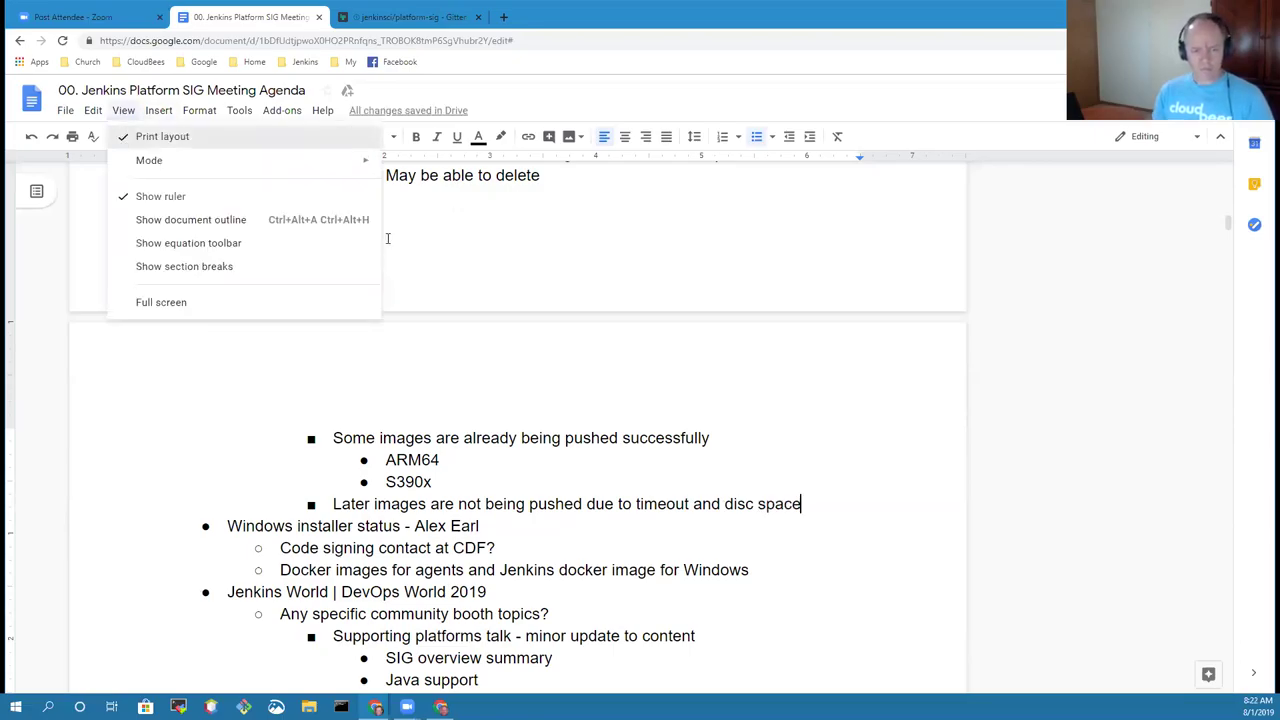
left_click(162, 136)
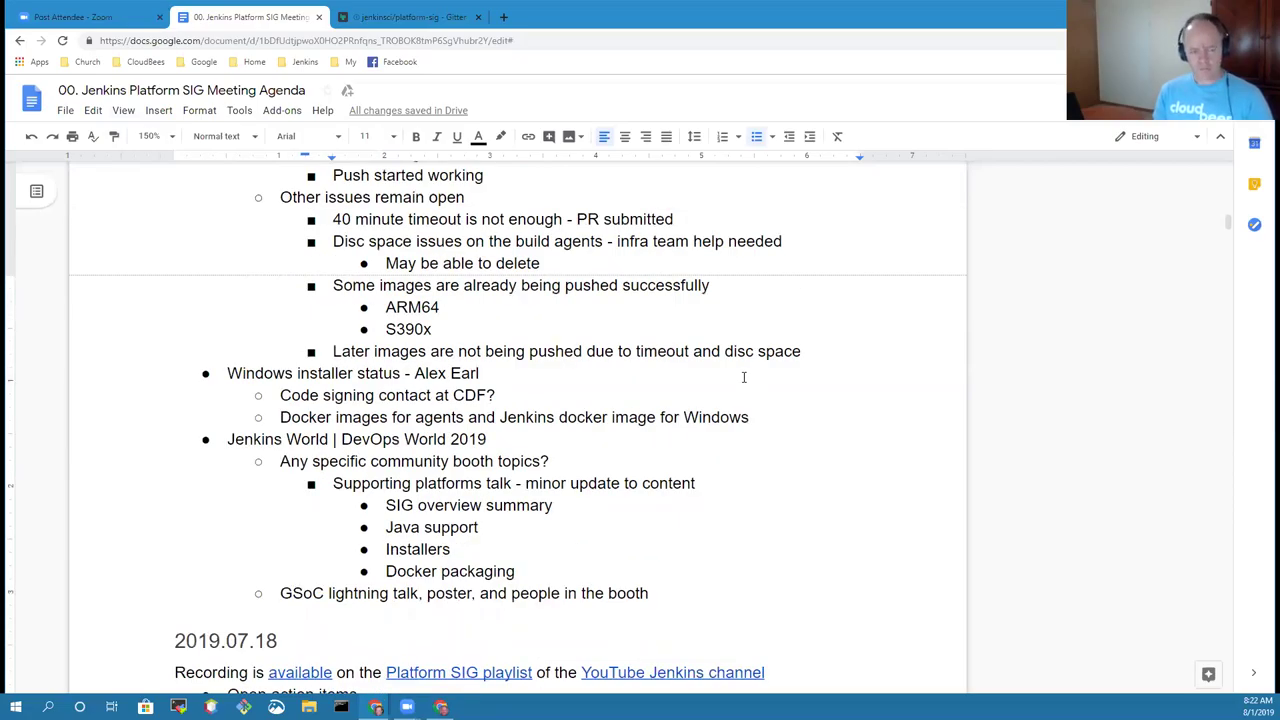
key("Return")
key("Tab")
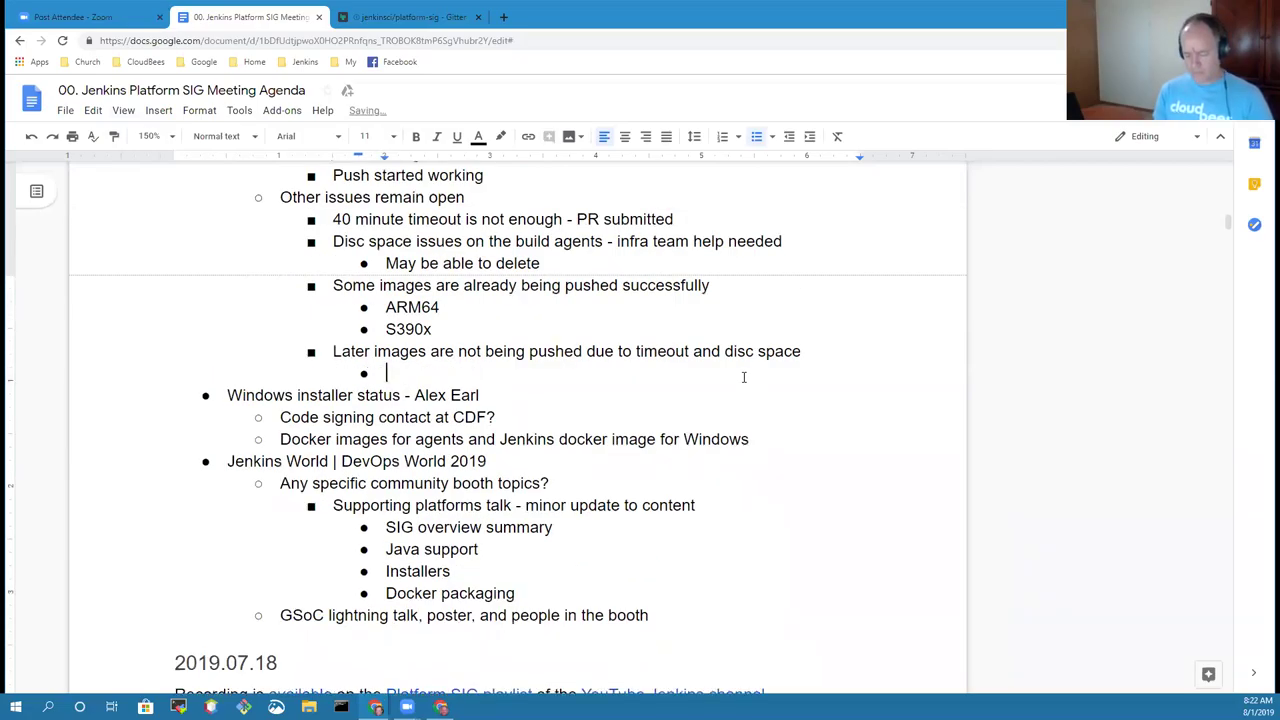
- Write the note 'S390x may be sufficient for' a contributor's use case
type("s")
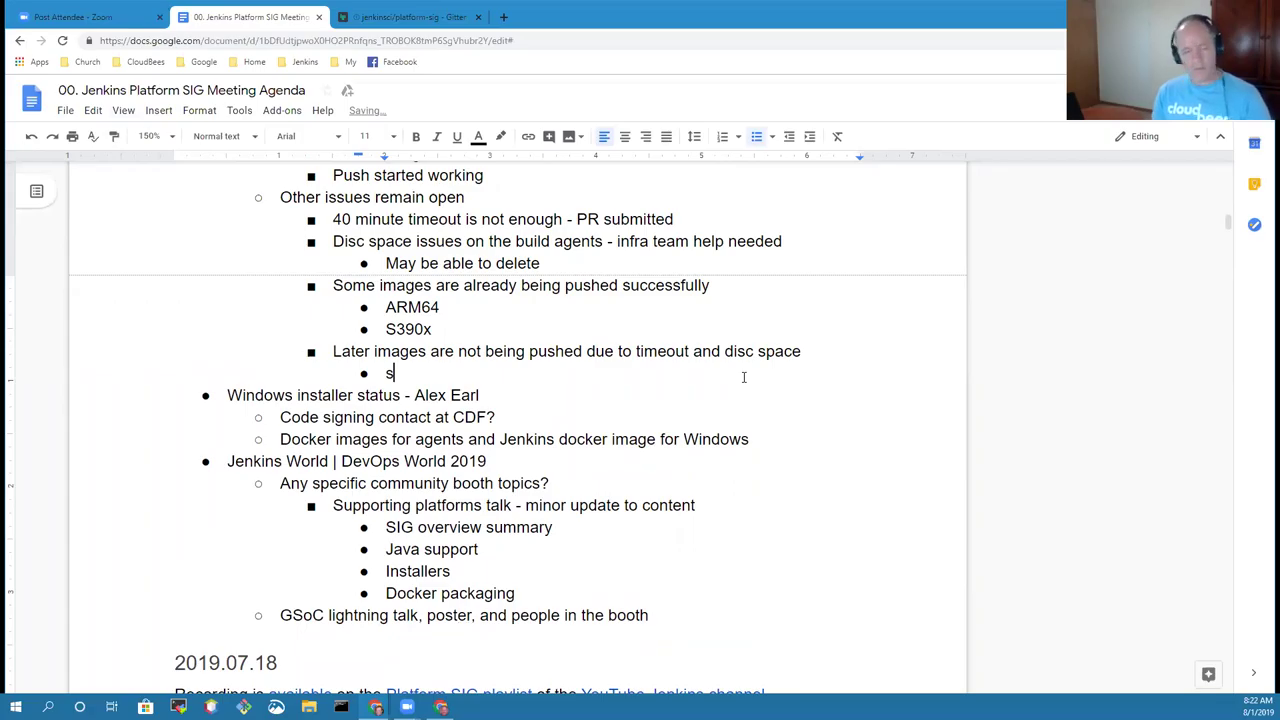
type("390x m")
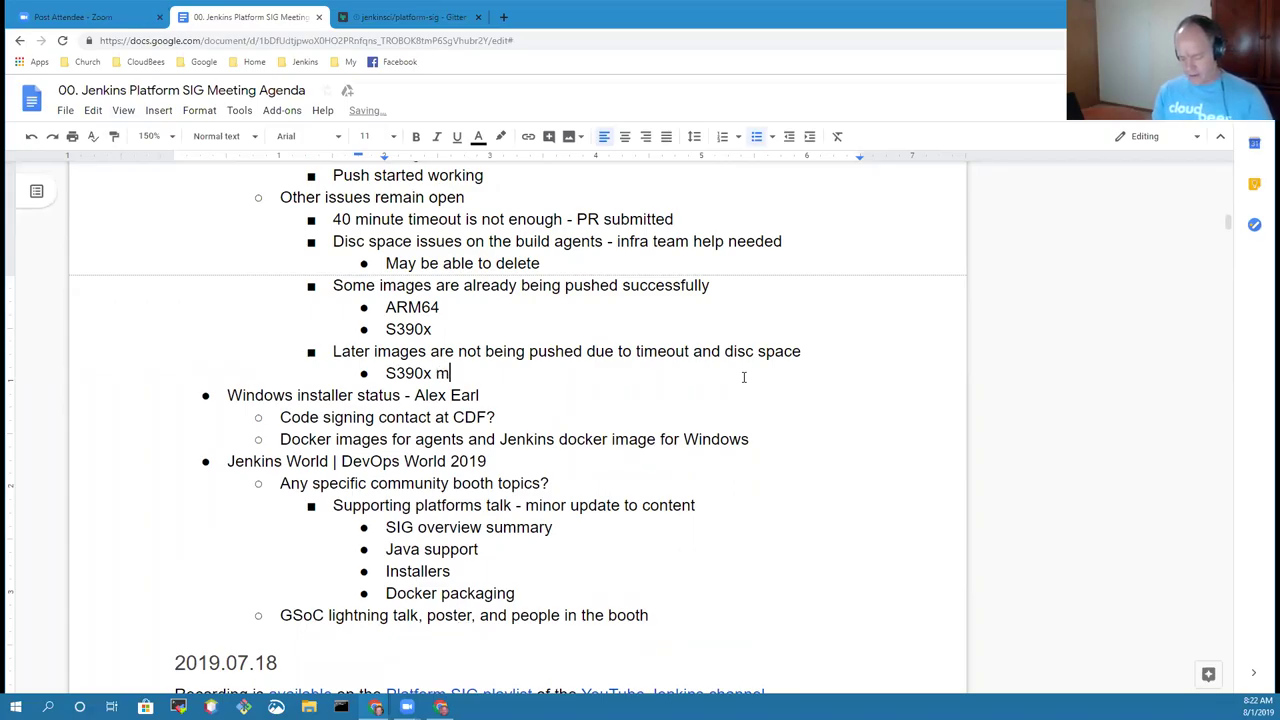
type("ay be s")
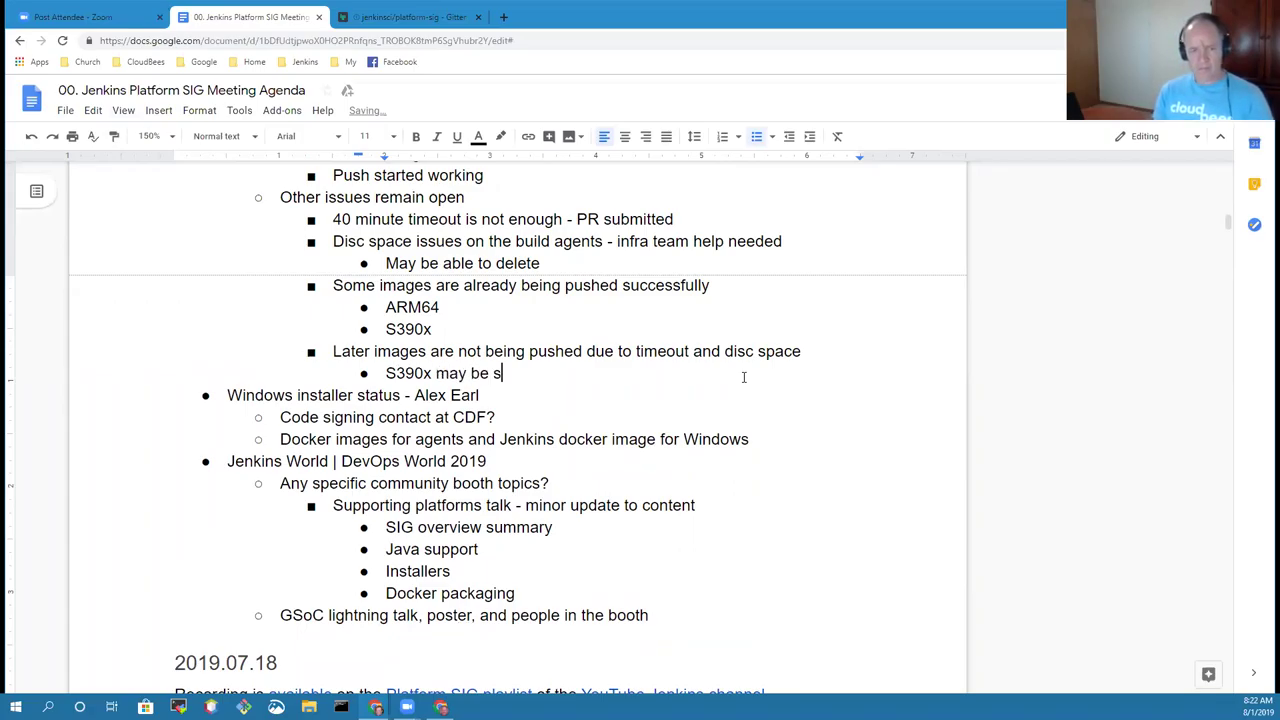
type("ufficient for D")
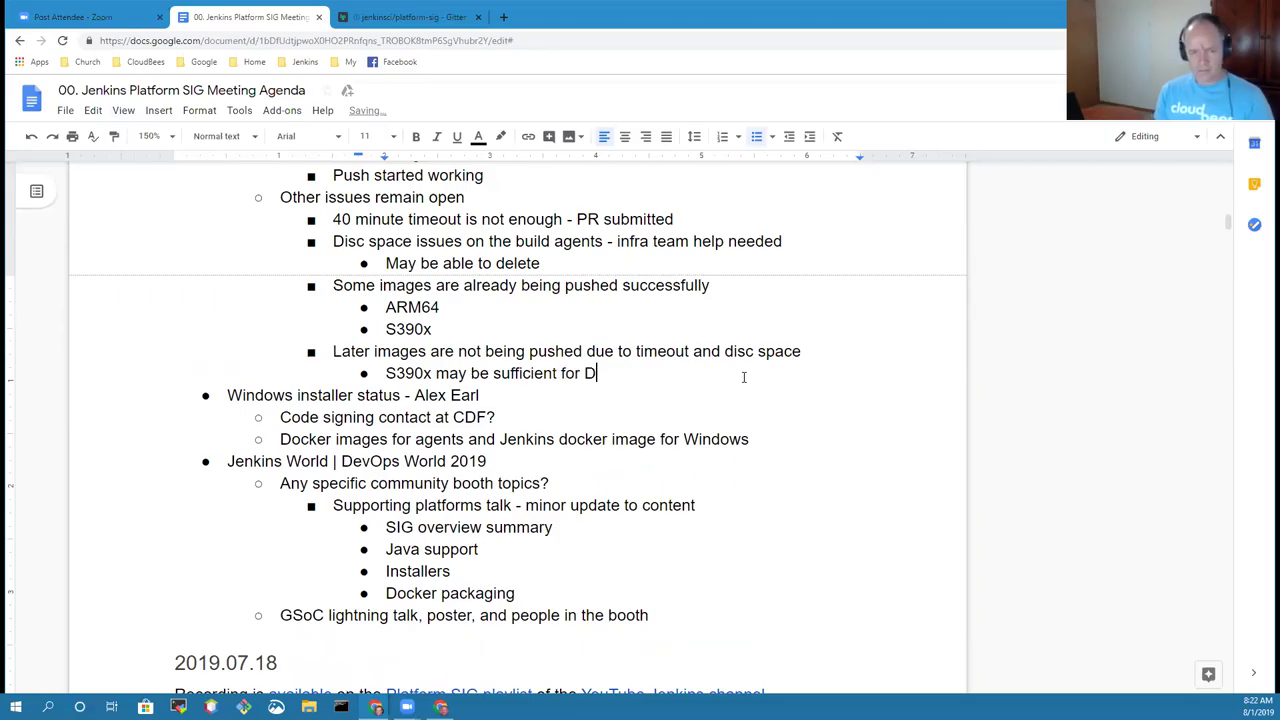
type("urgu")
key("BackSpace")
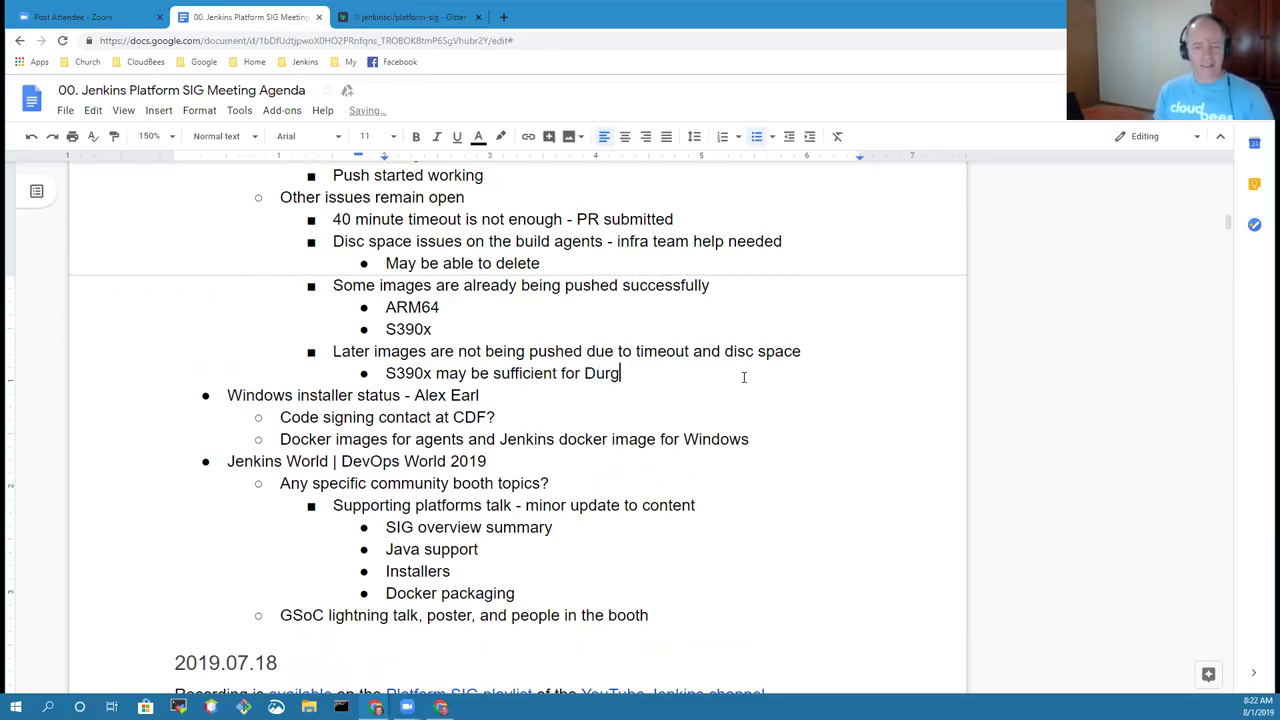
type("usd")
key("BackSpace")
key("BackSpace")
type("da")
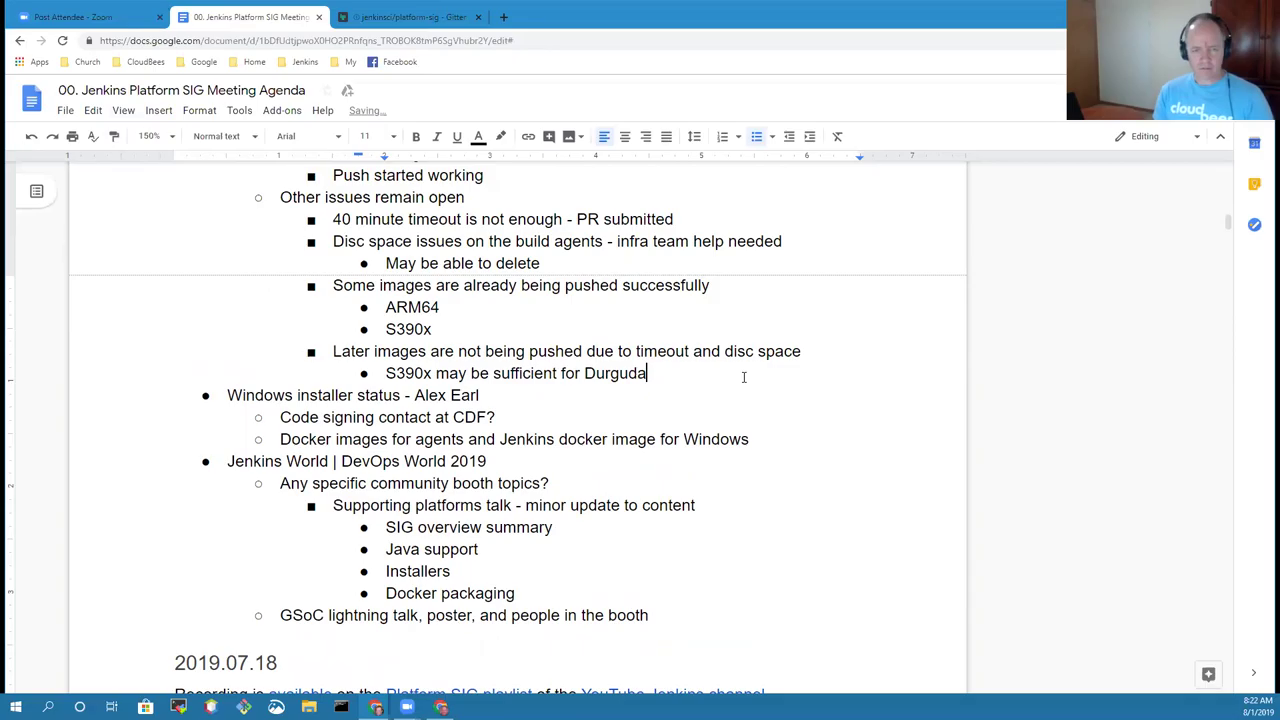
type("s;")
key("BackSpace")
type("' use c")
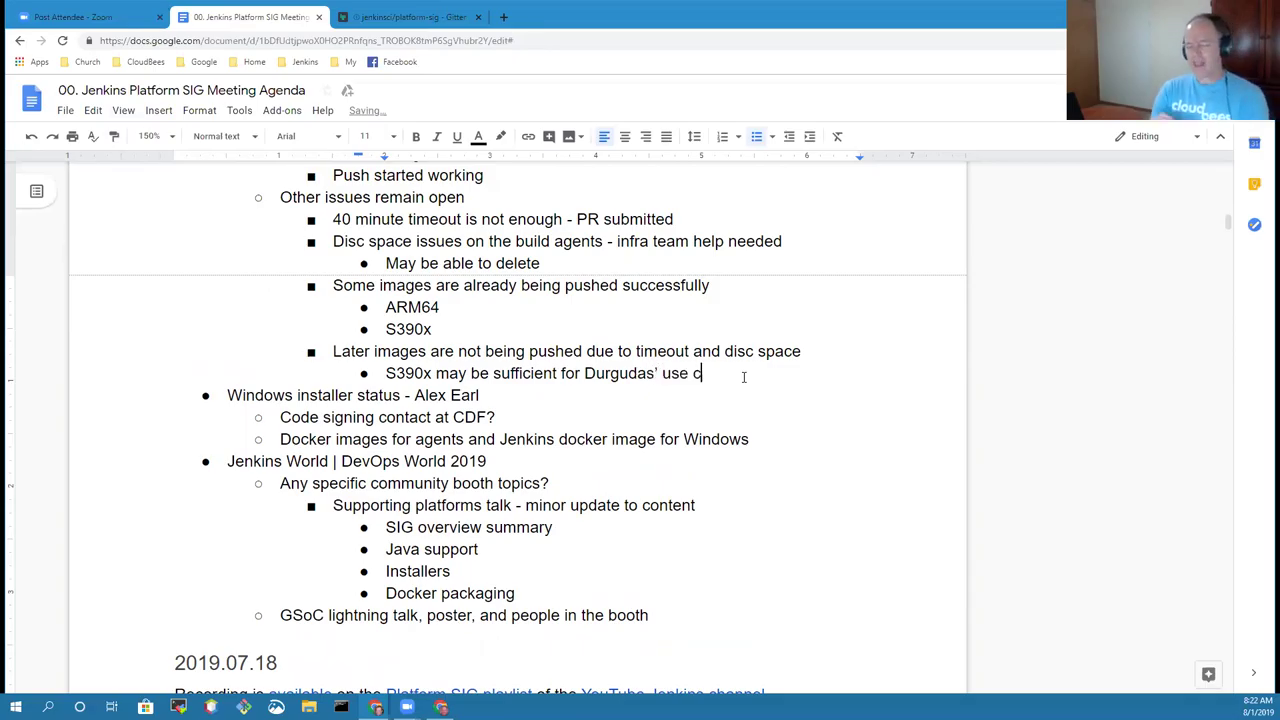
type("ase")
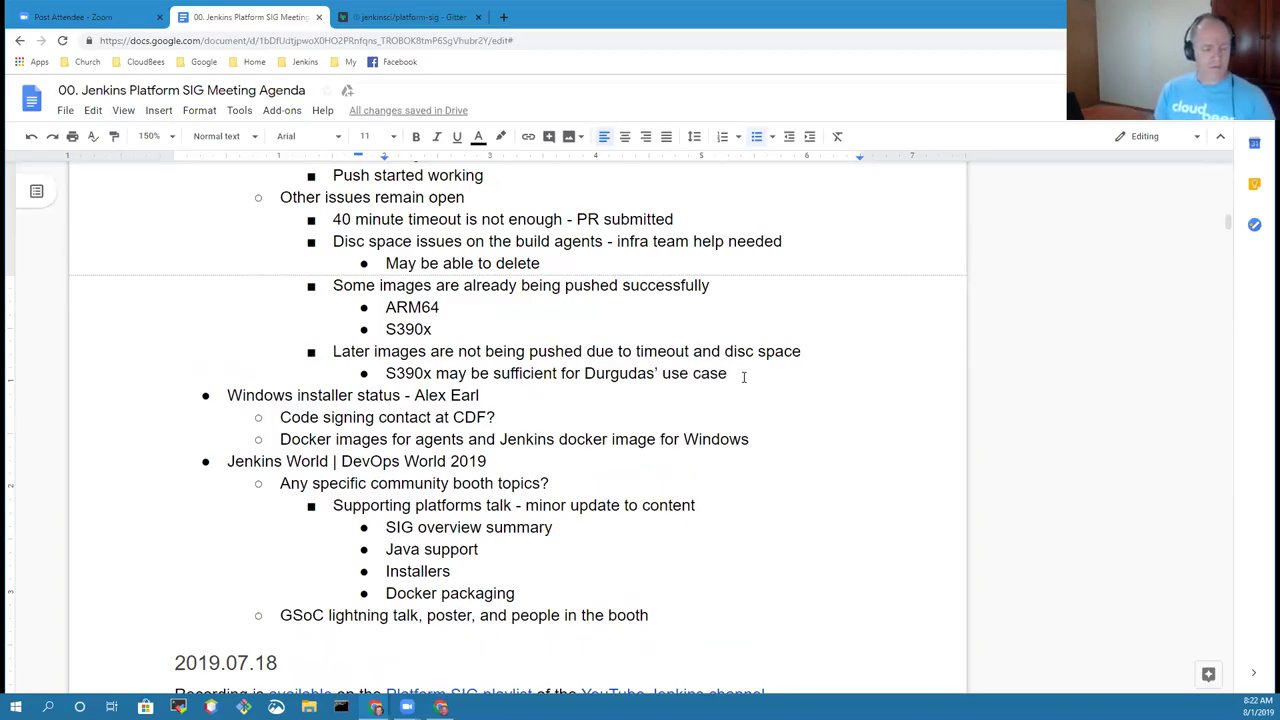
- Add a bullet saying a contributor has permissions on jenkins4eval to push Windows Docker images
key("Return")
key("shift+Tab")
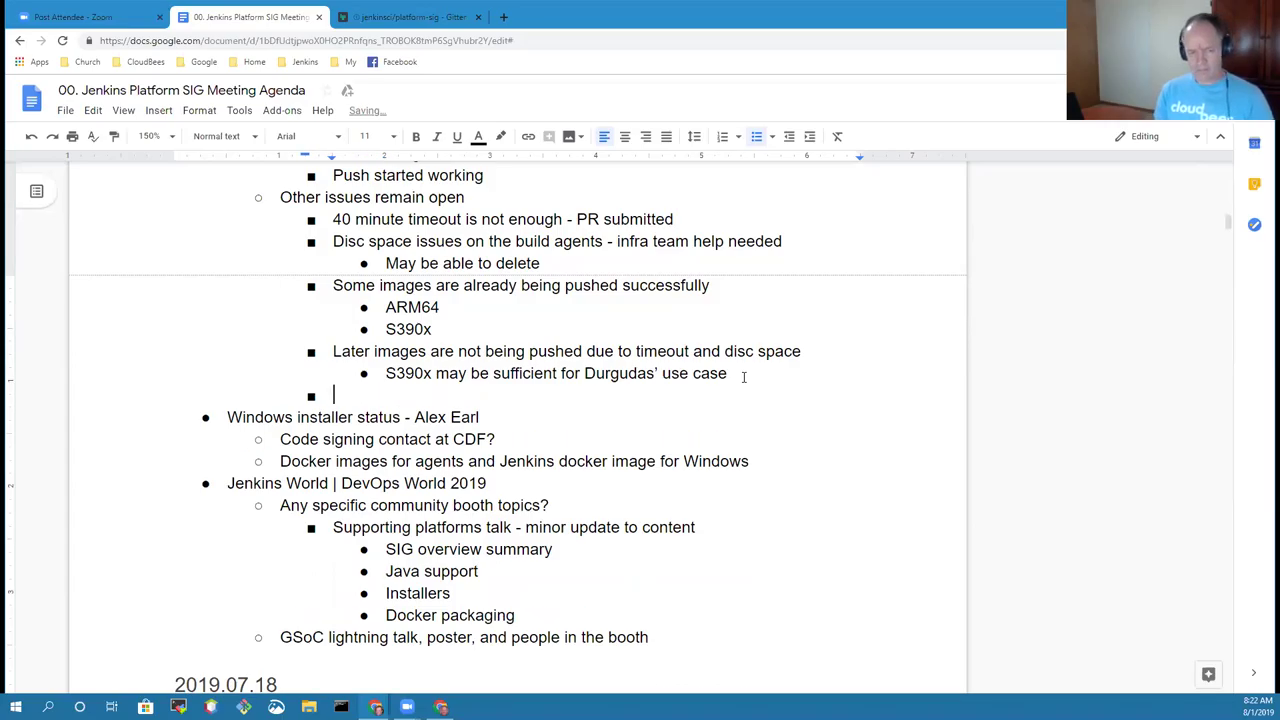
type("Has permissions on ")
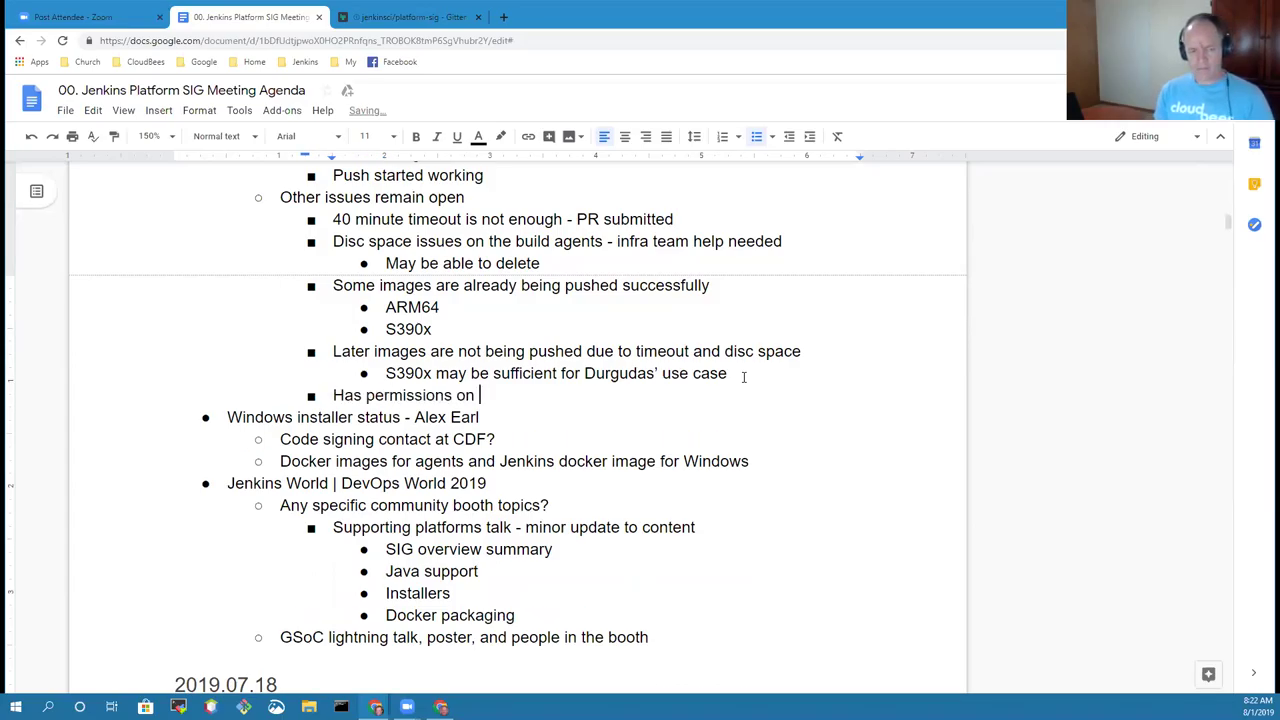
type("the")
key("Home")
type("Alex")
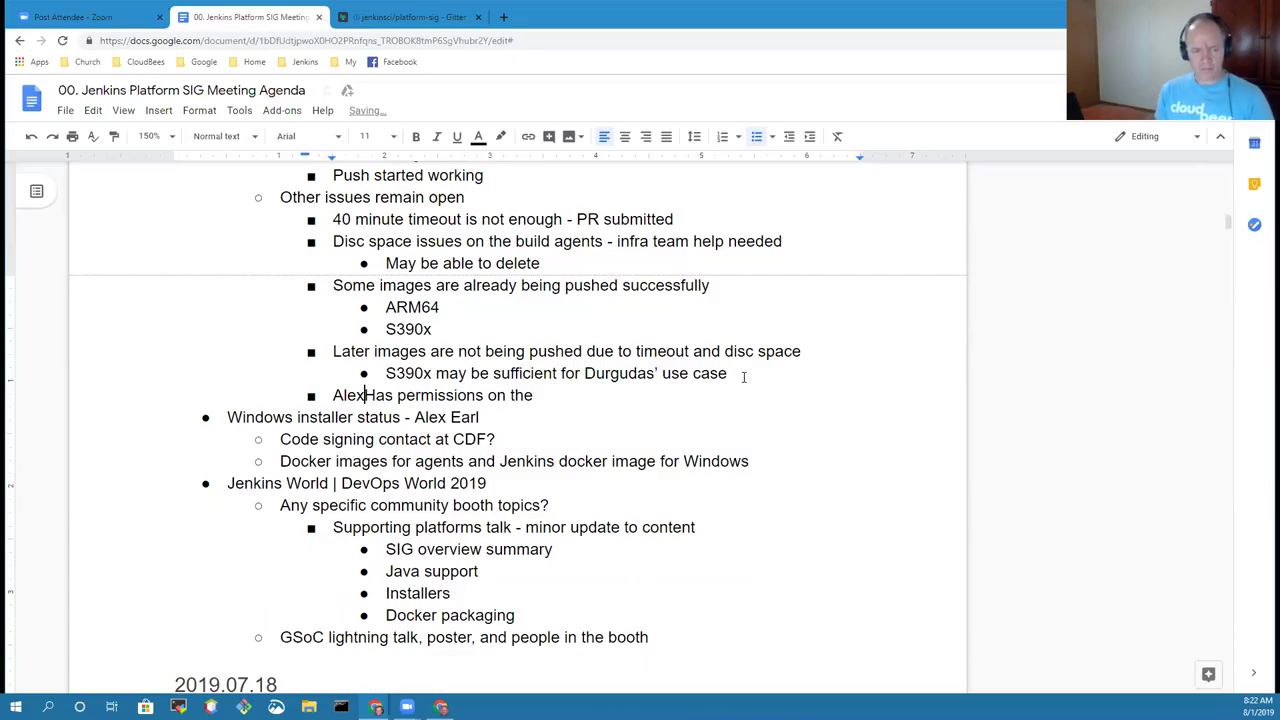
key("Delete")
type("h")
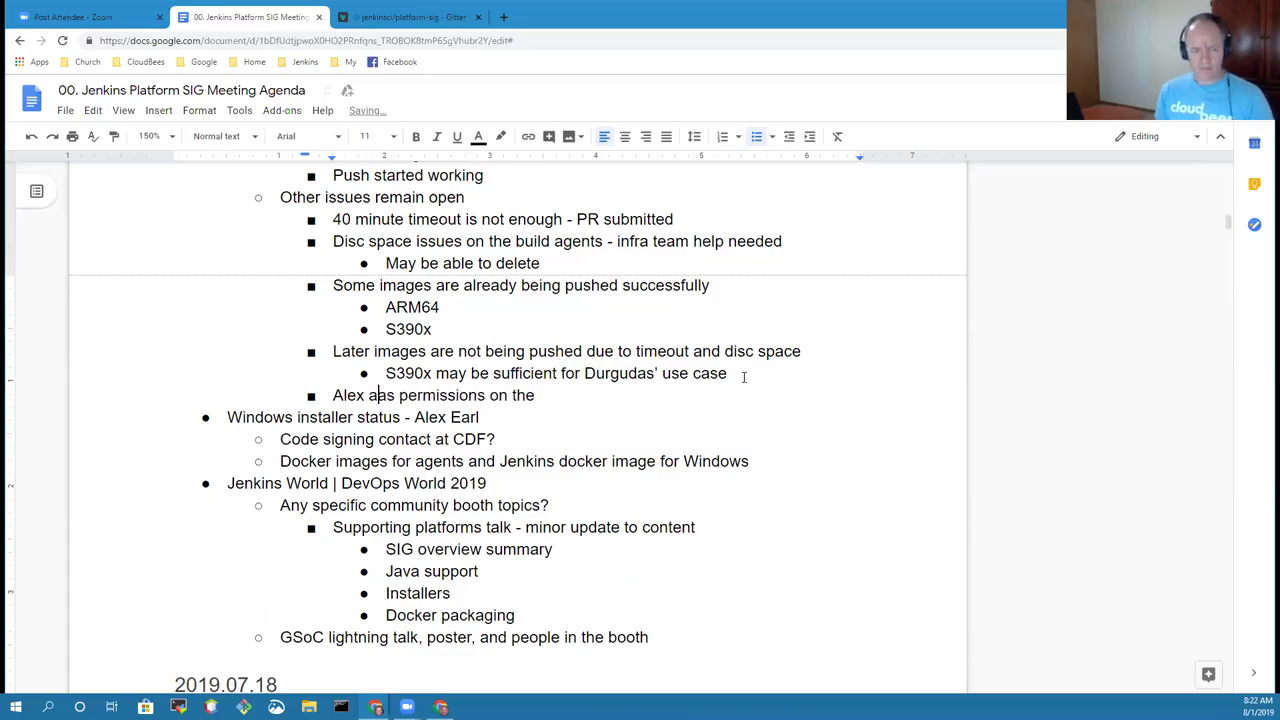
key("ctrl+Right")
key("ctrl+Right")
key("ctrl+Left")
key("ctrl+Left")
key("Right")
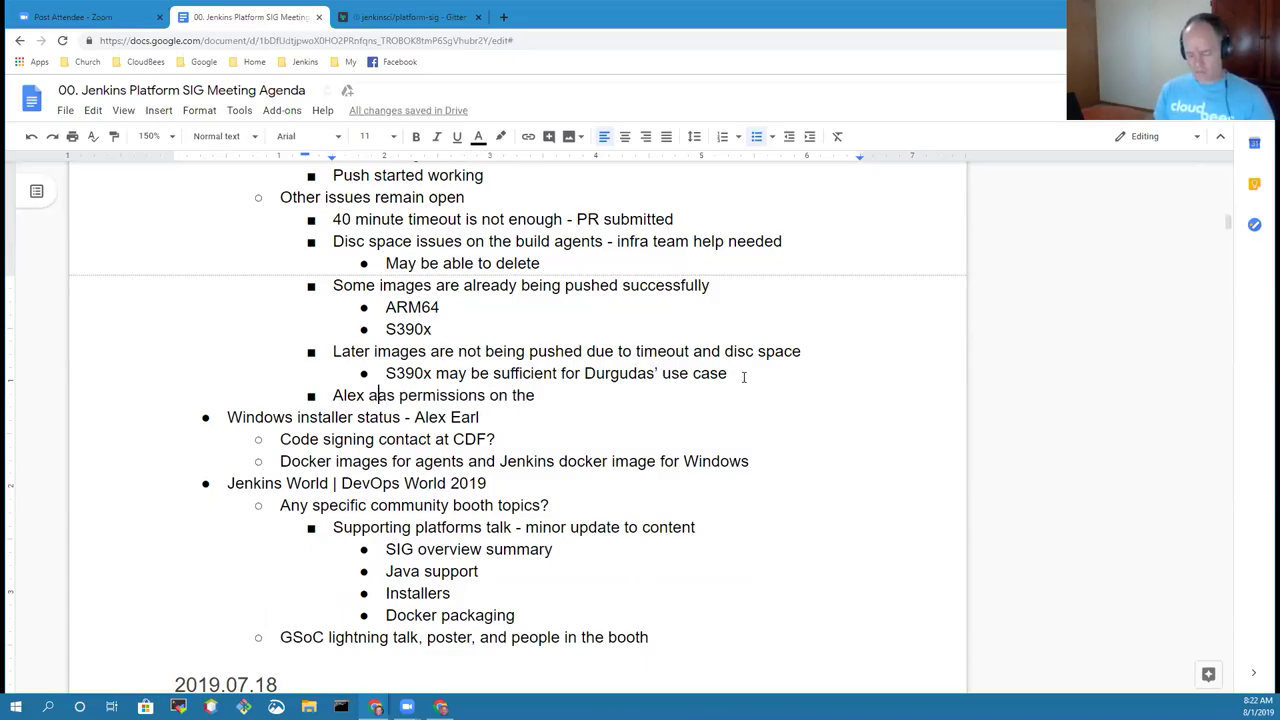
key("BackSpace")
type("h")
key("End")
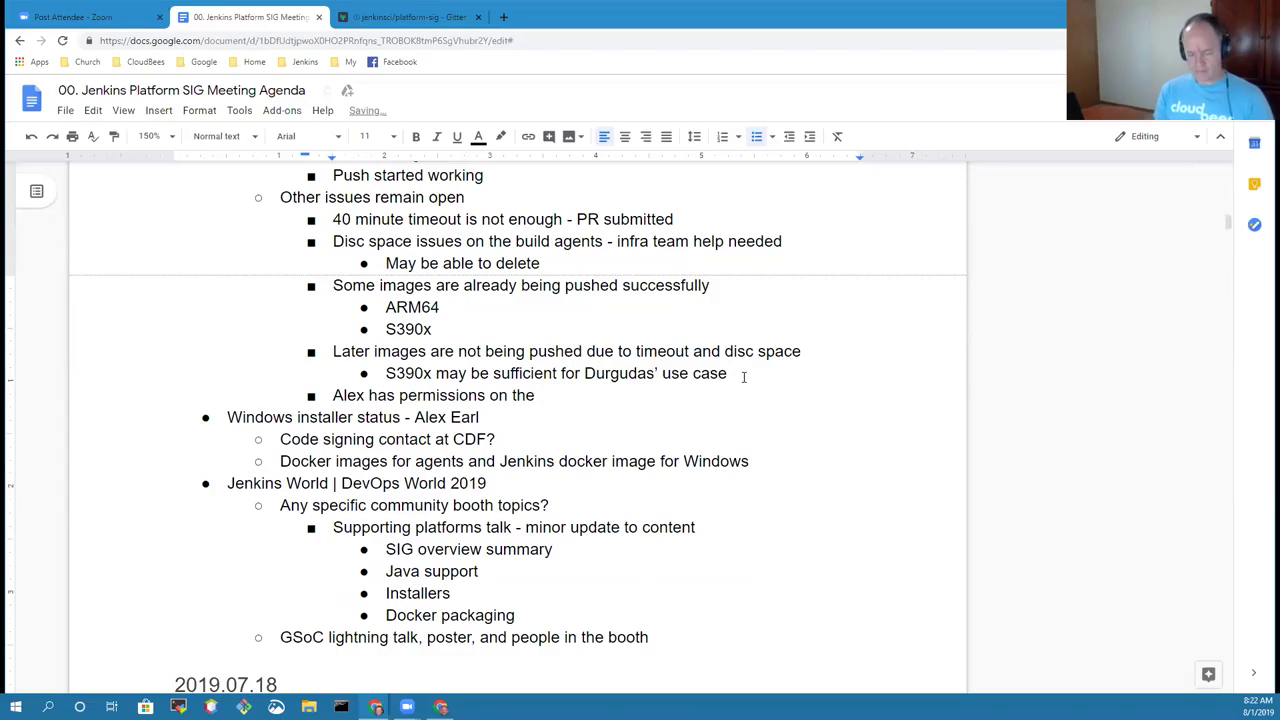
type("jenkins")
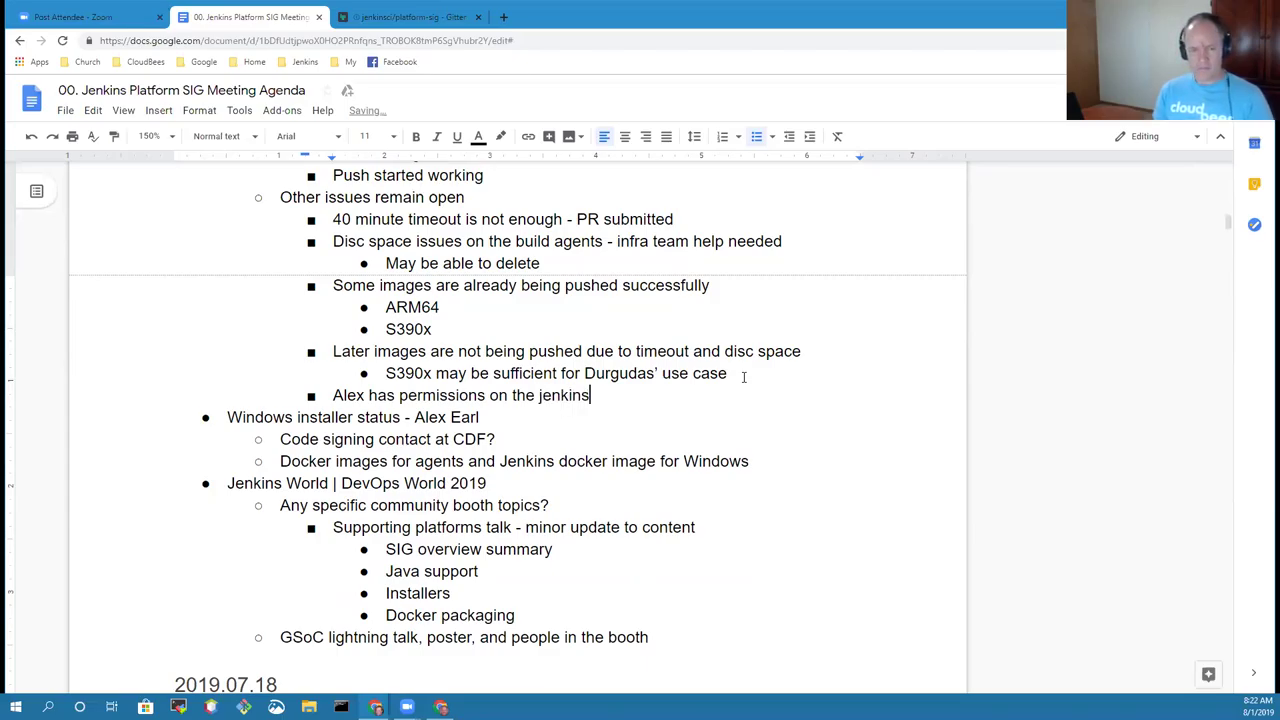
type("4eval to pu")
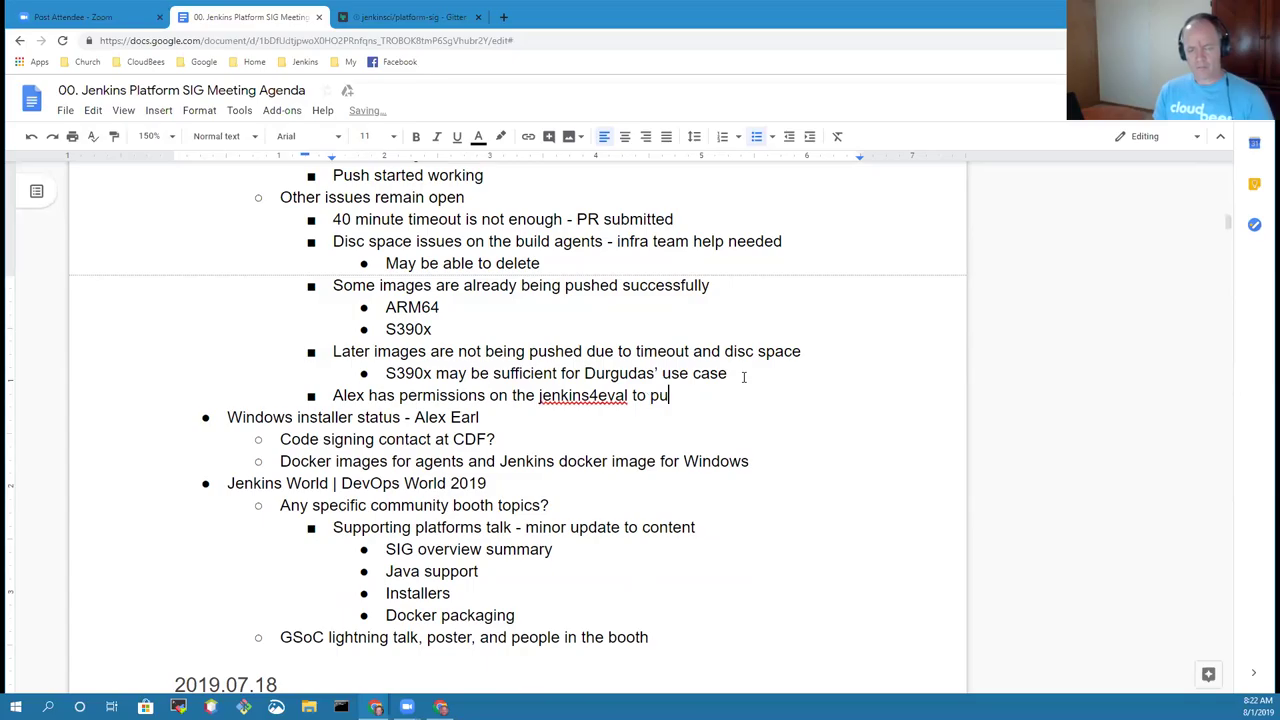
type("sh windows docker ")
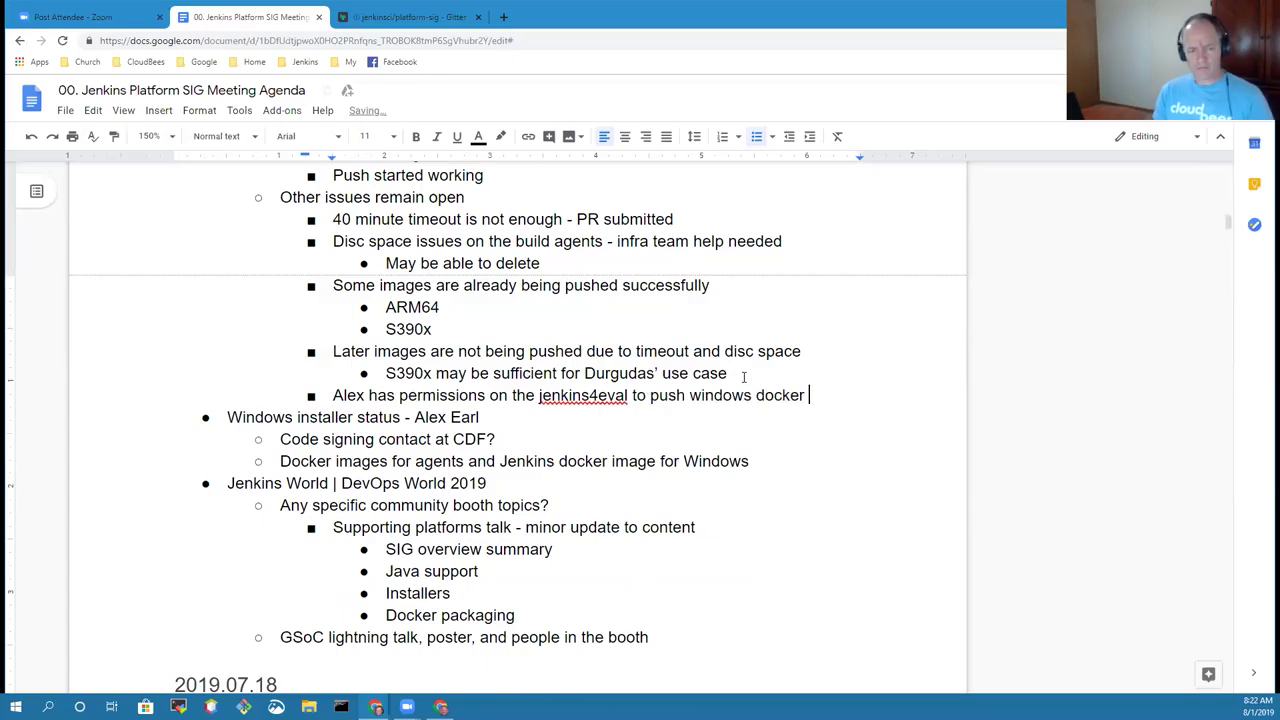
type("images")
- Add sub-bullets on eventual Windows Docker builds on ci.jenkins.io and converting Azure VMs to container instances
key("Return")
key("Tab")
type("Wind")
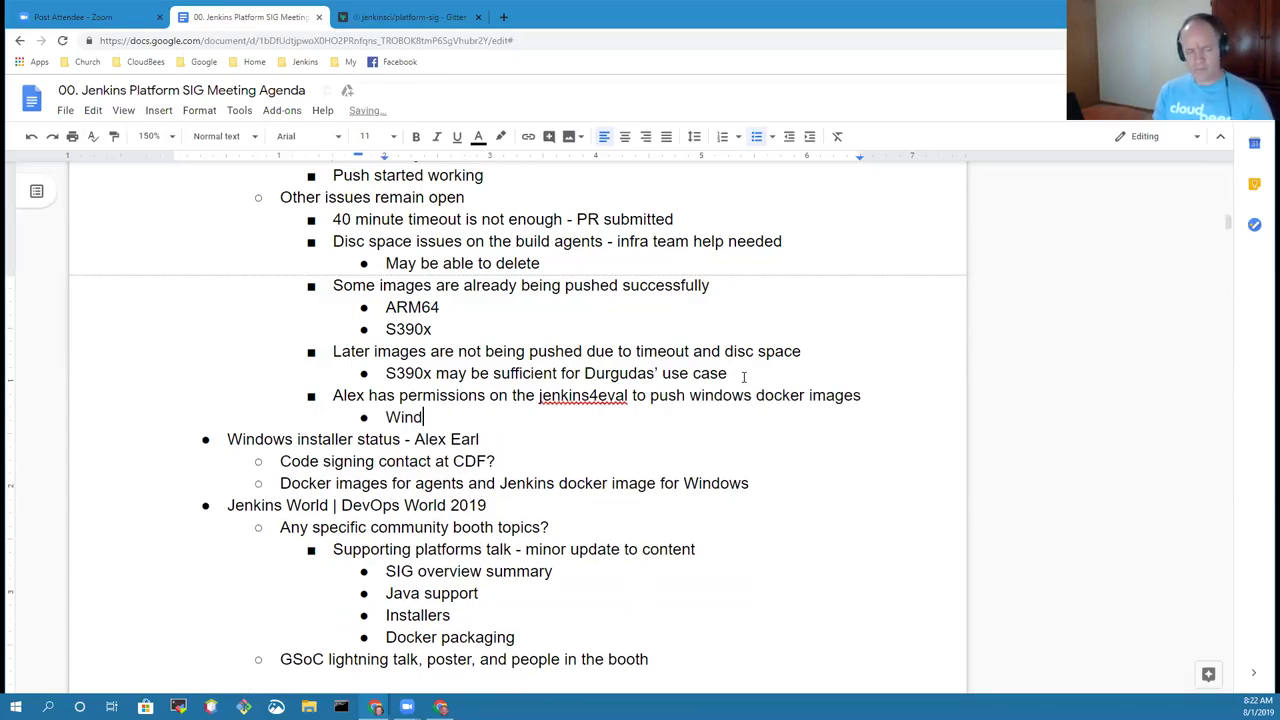
type("ows docker contai")
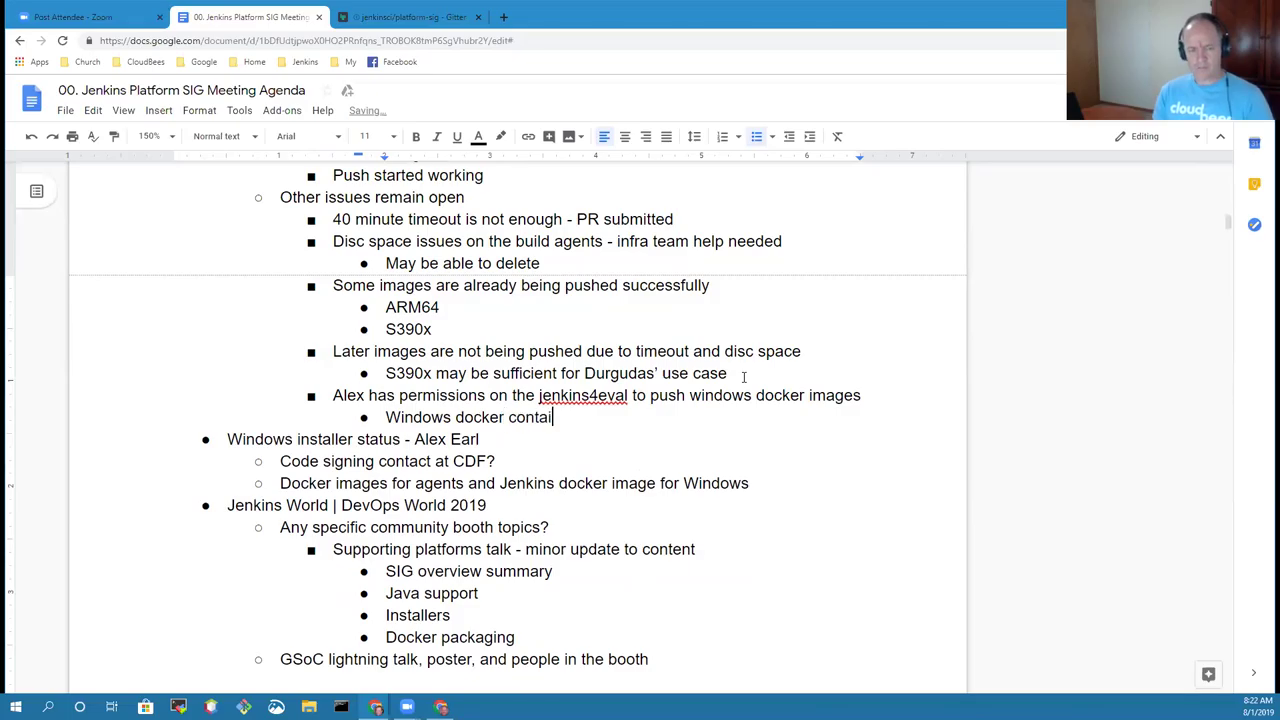
type("ner builds on ")
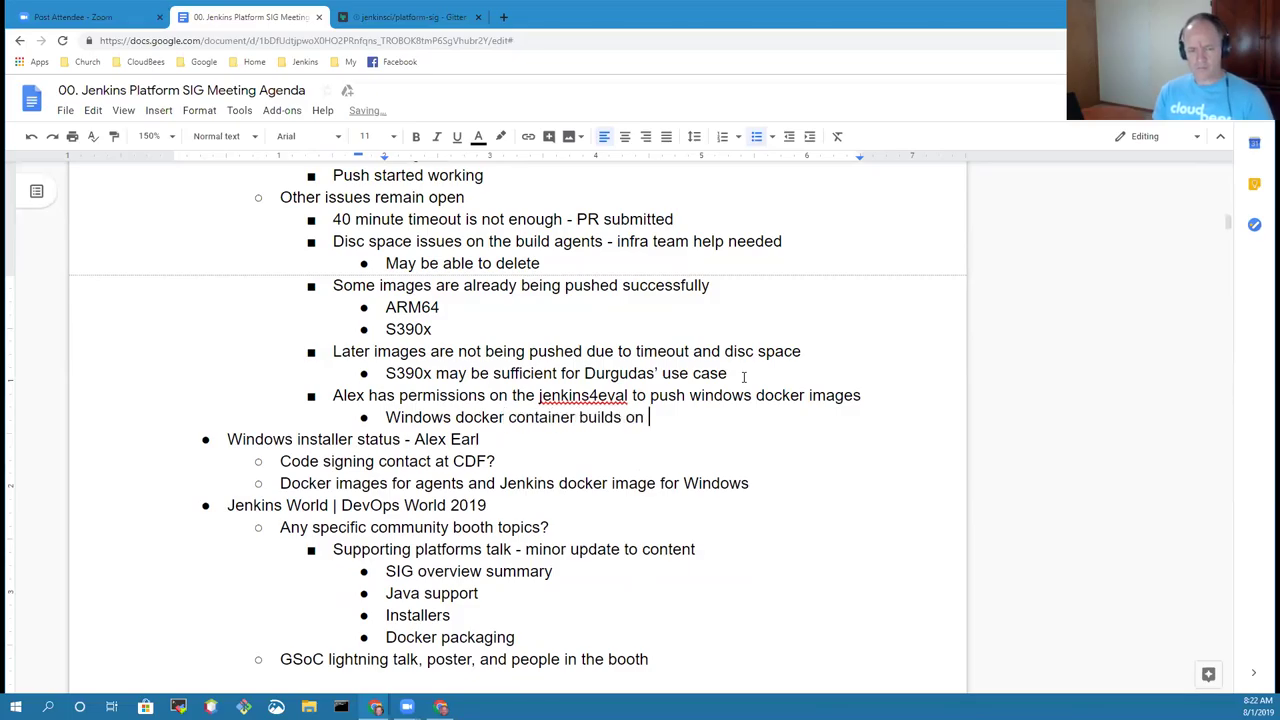
type("ci.jenkins.io eventually")
key("Return")
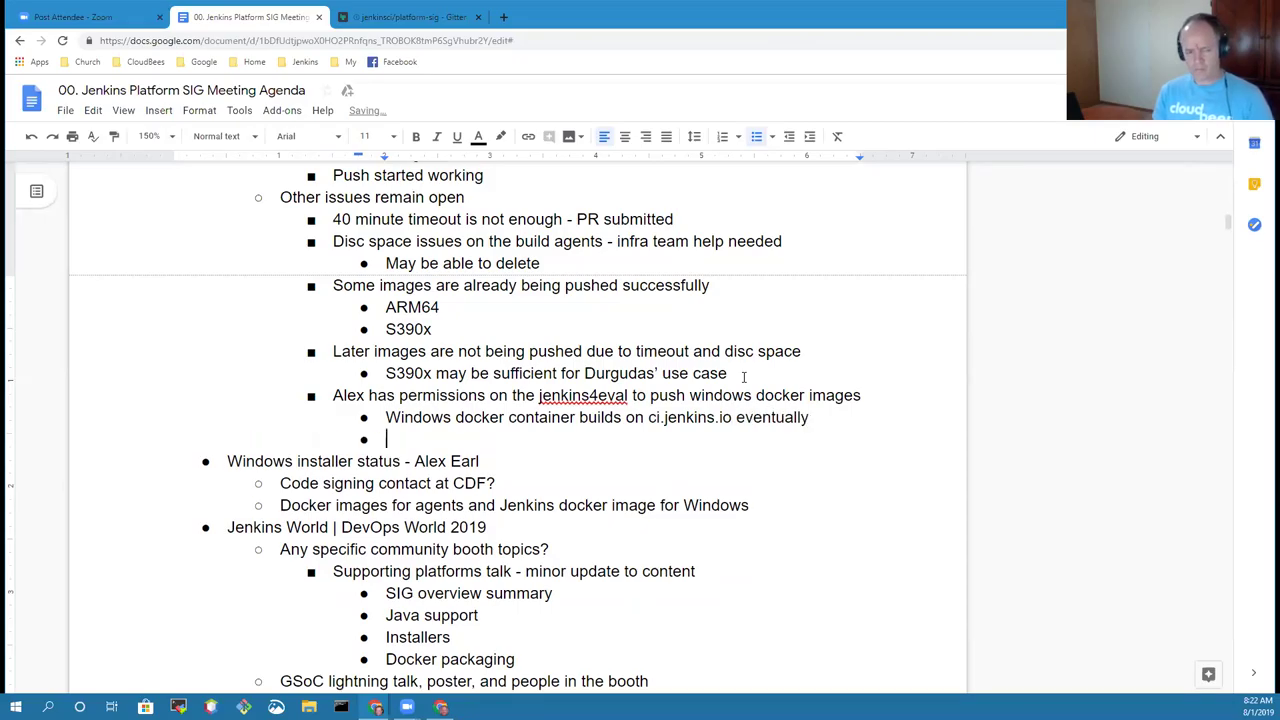
type("Ev")
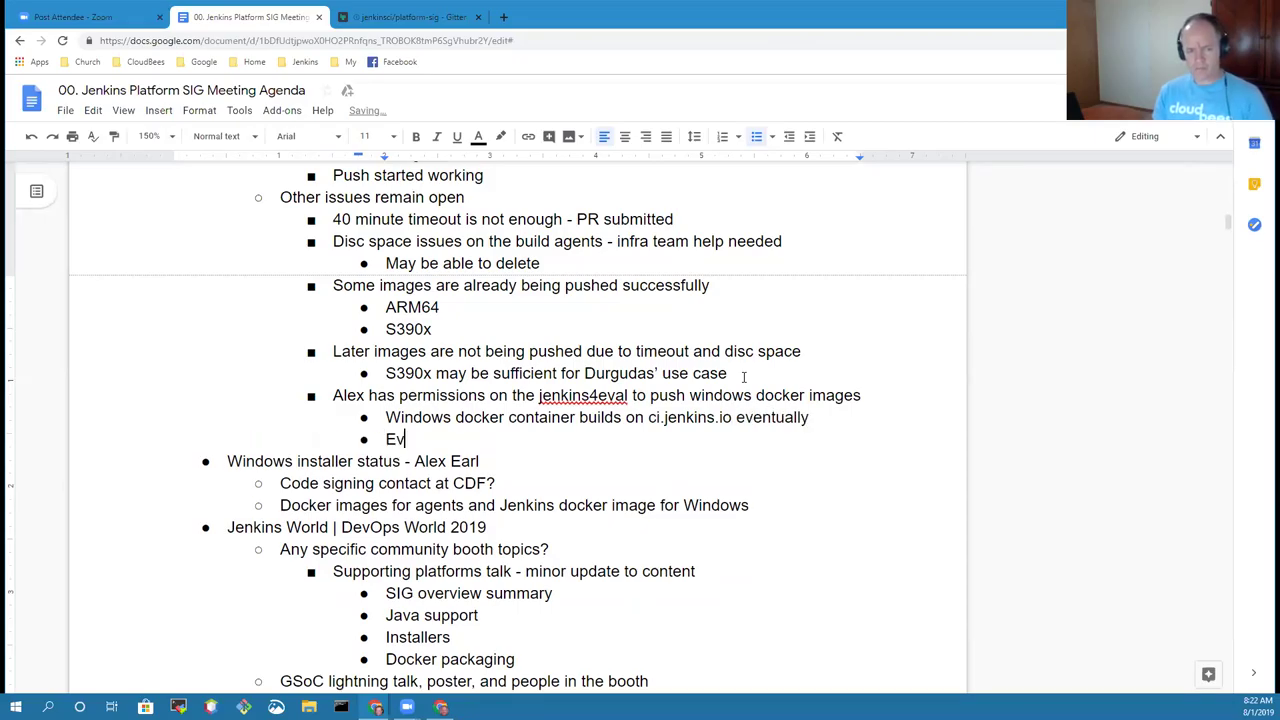
type("entually conv")
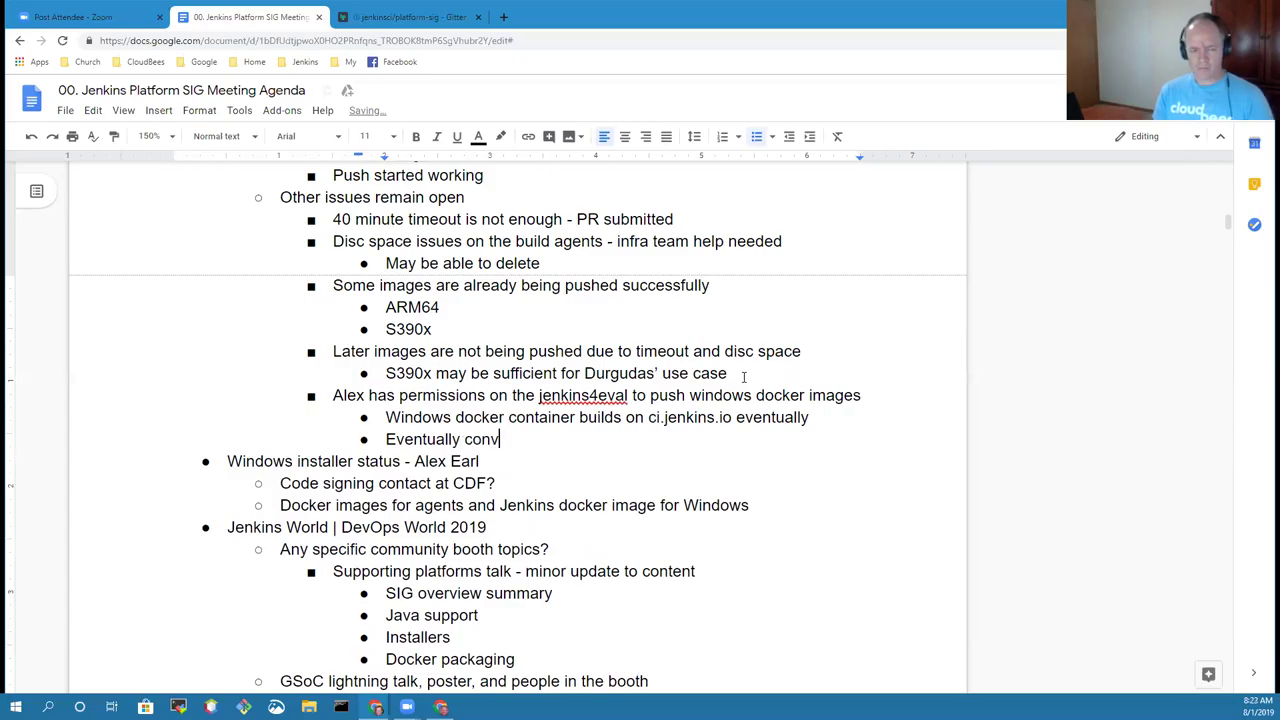
type("ert Azure ")
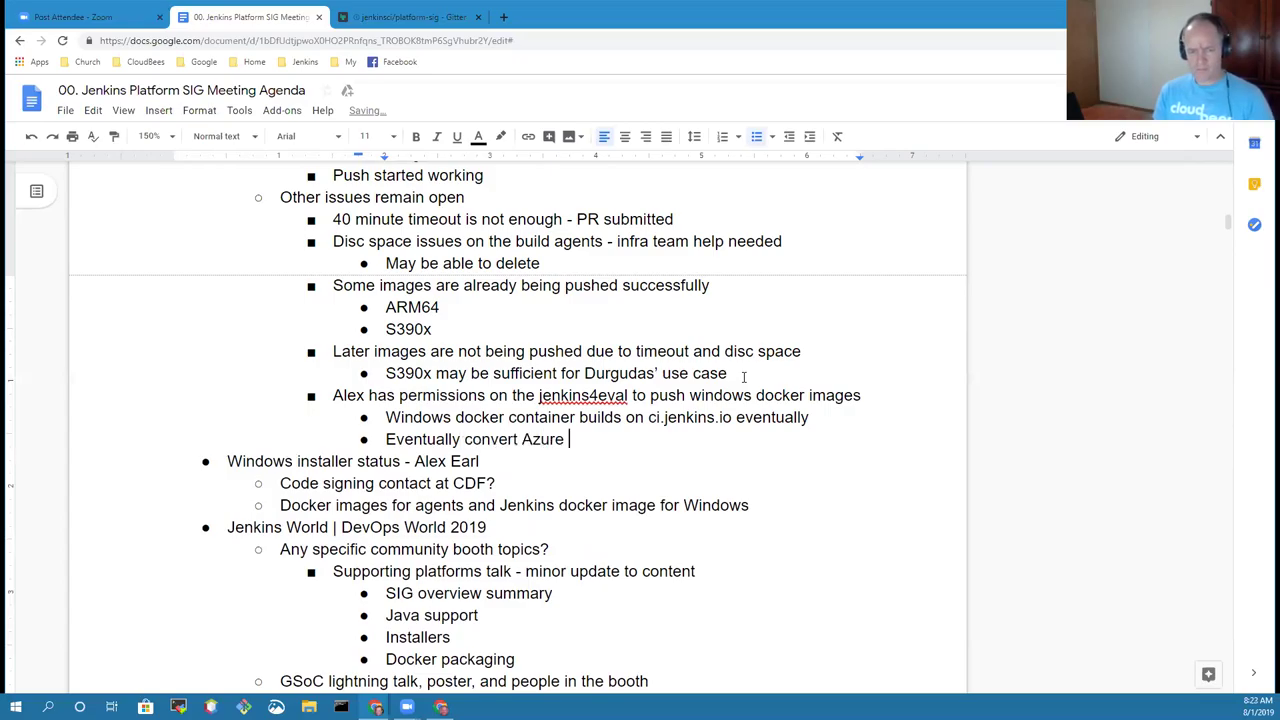
type("VM's into A")
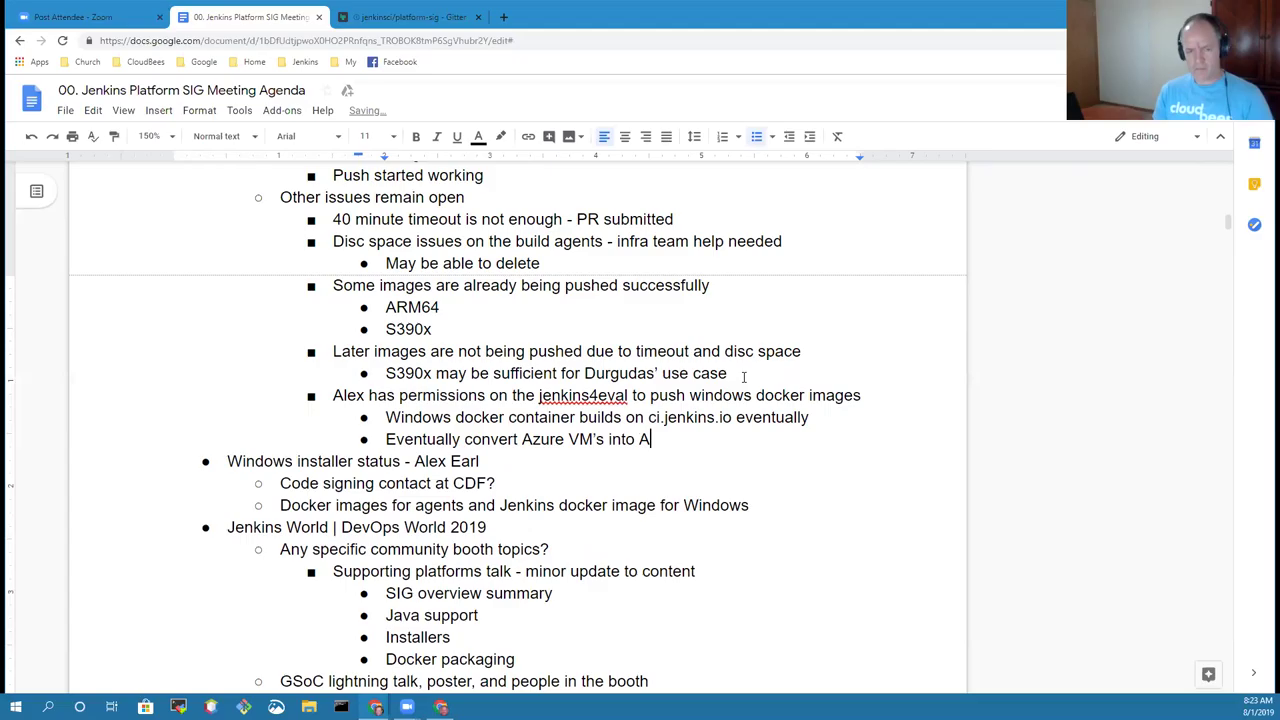
type("zure container in")
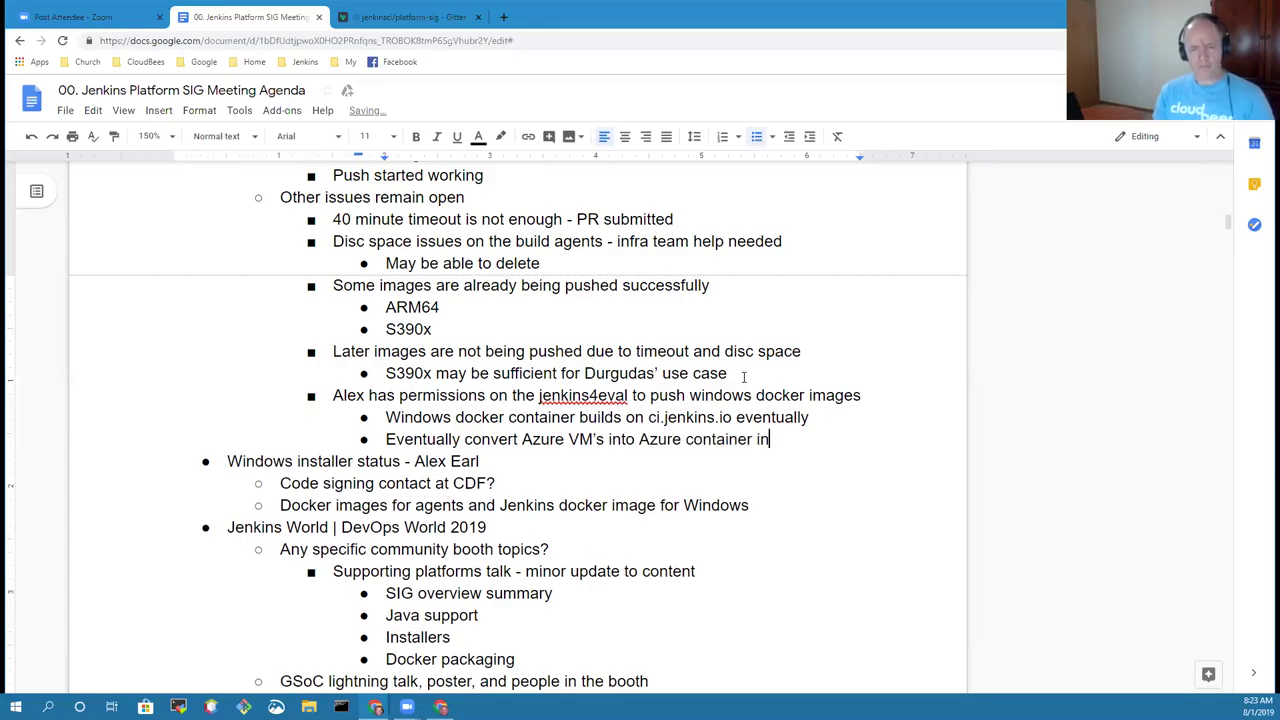
type("stances")
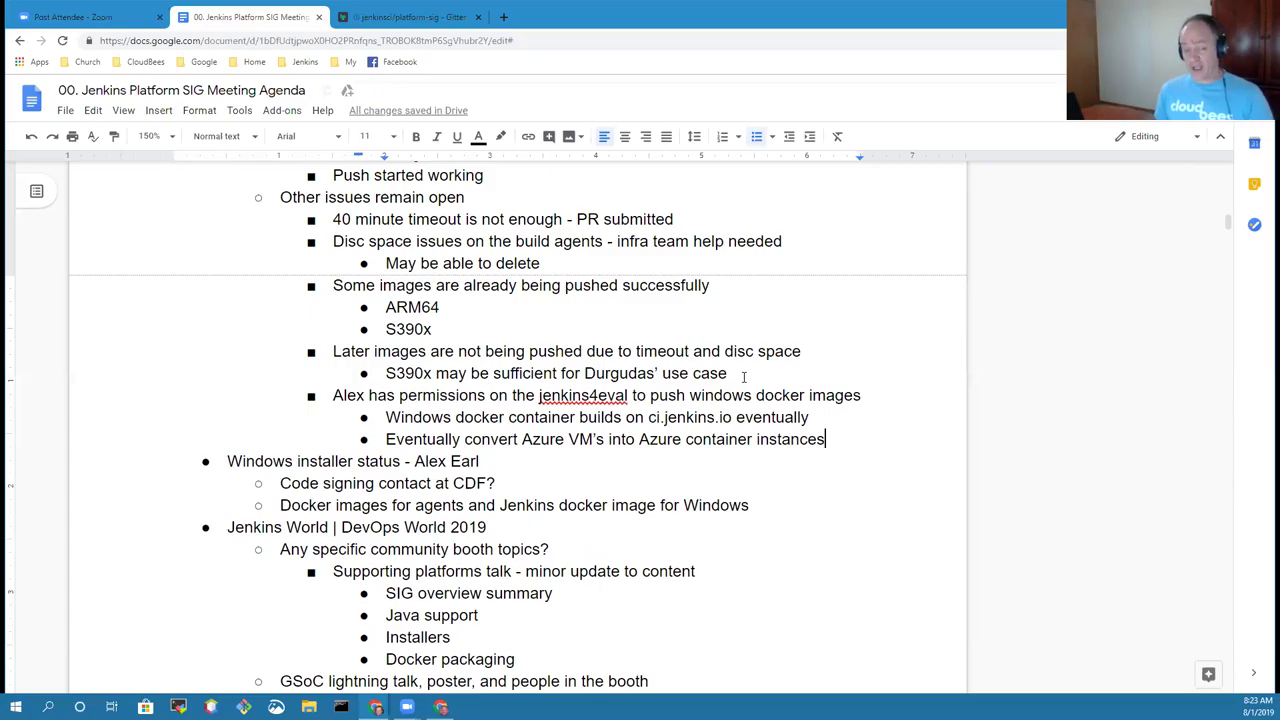
key("ctrl+Left")
key("ctrl+Left")
key("ctrl+Left")
key("ctrl+Left")
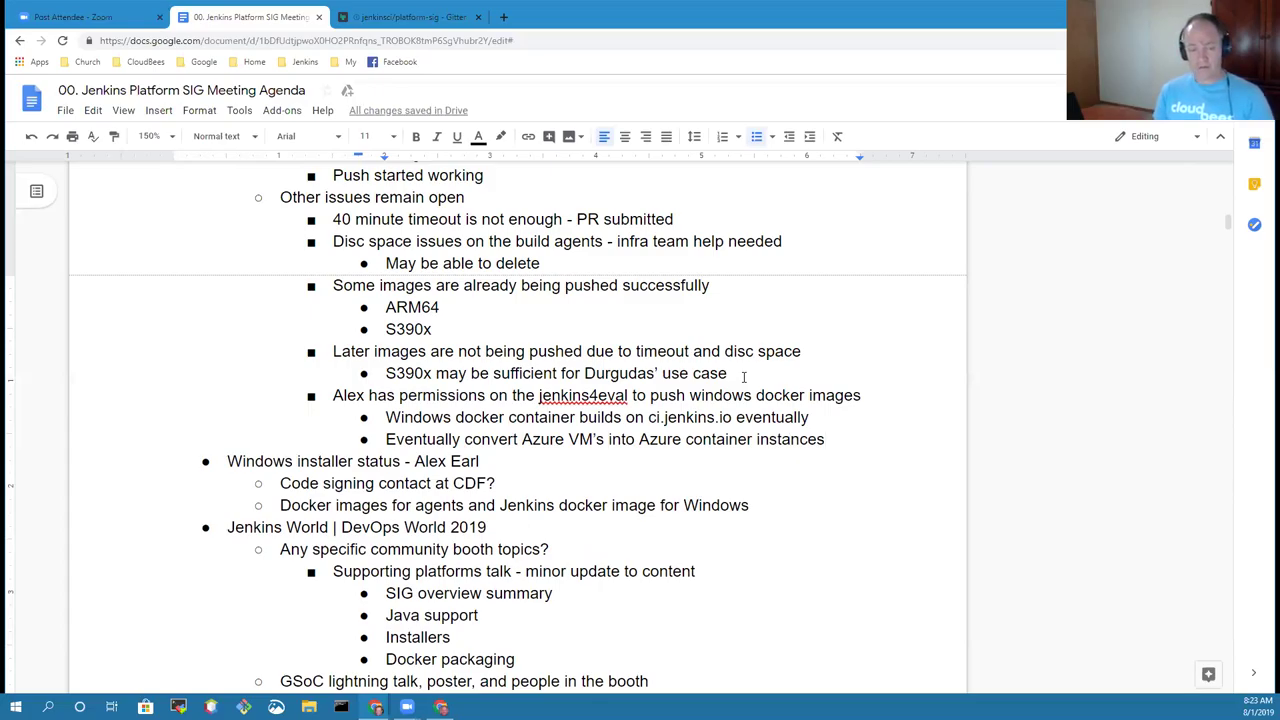
type("ci.jenkins.i")
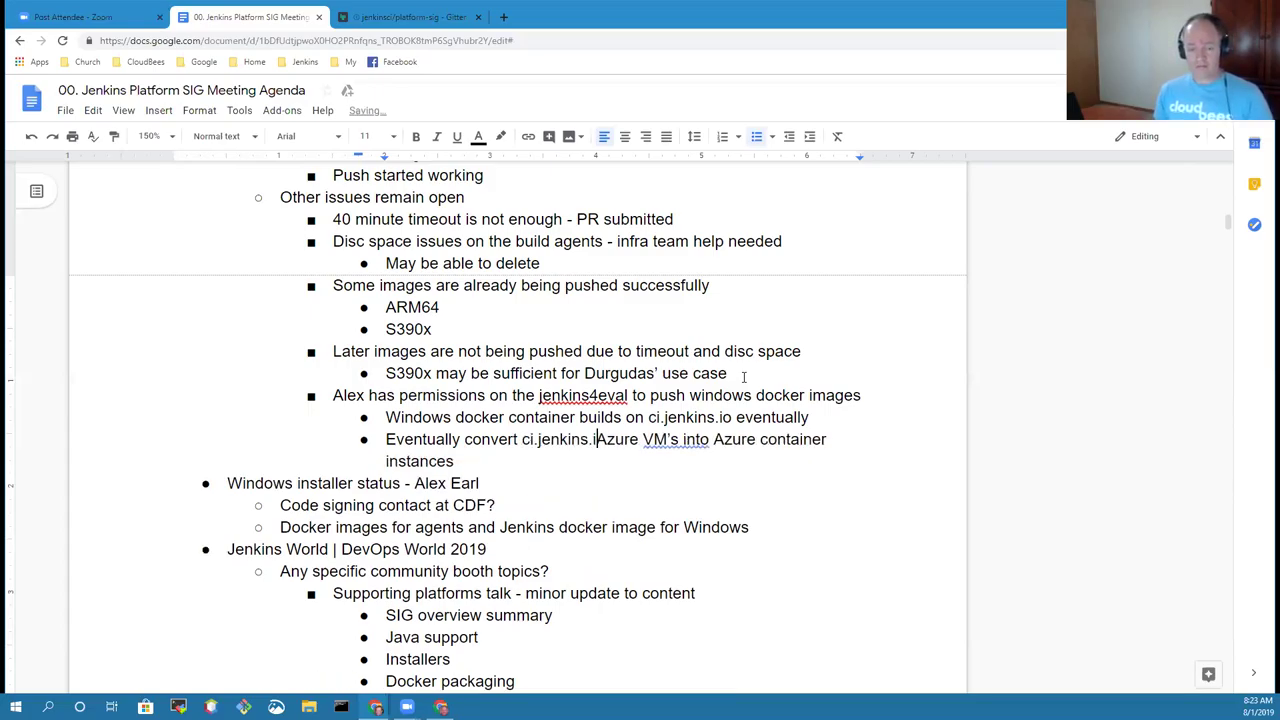
type("o")
key("ctrl+Right")
key("ctrl+Right")
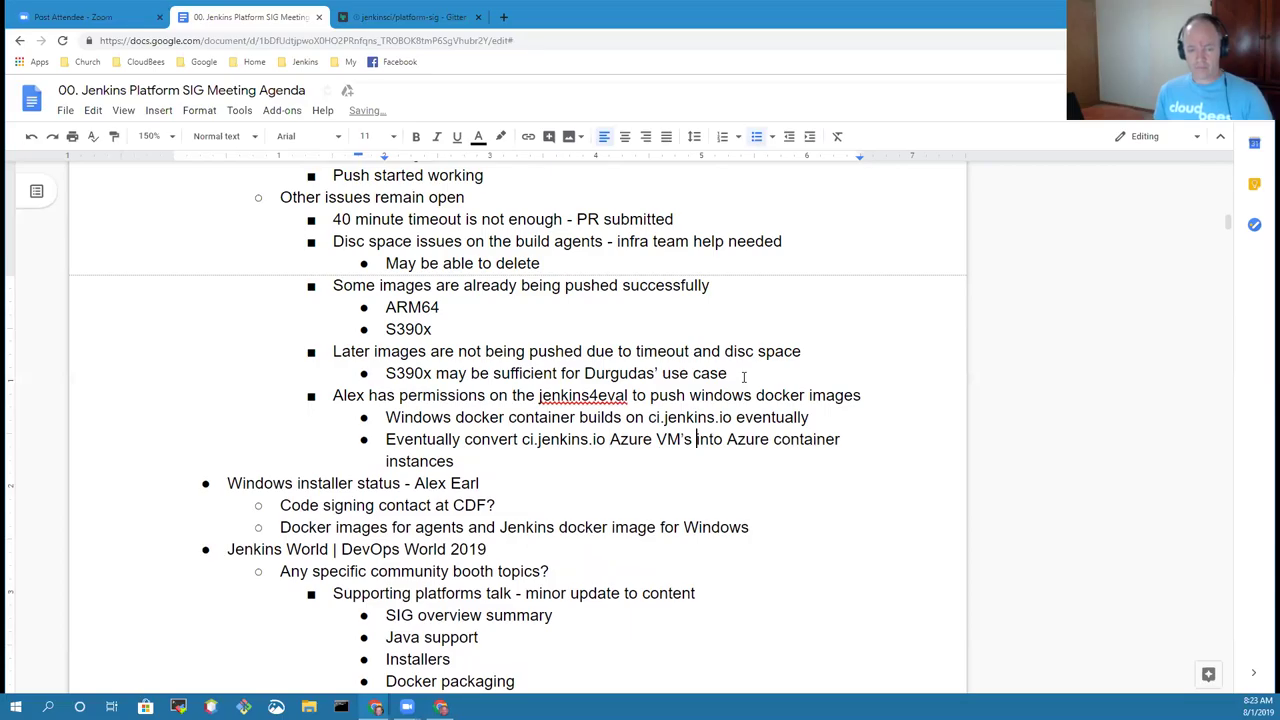
key("Delete")
key("Delete")
key("Delete")
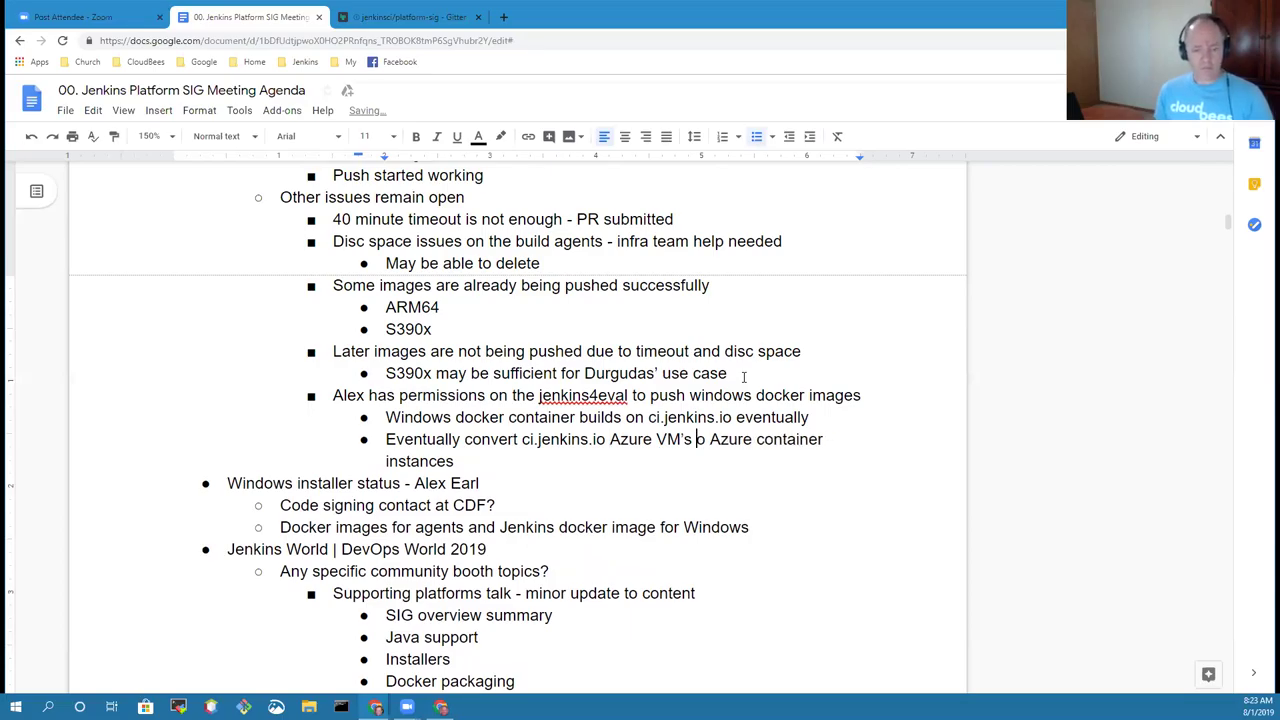
key("ctrl+Left")
key("ctrl+Left")
key("ctrl+Left")
key("ctrl+Left")
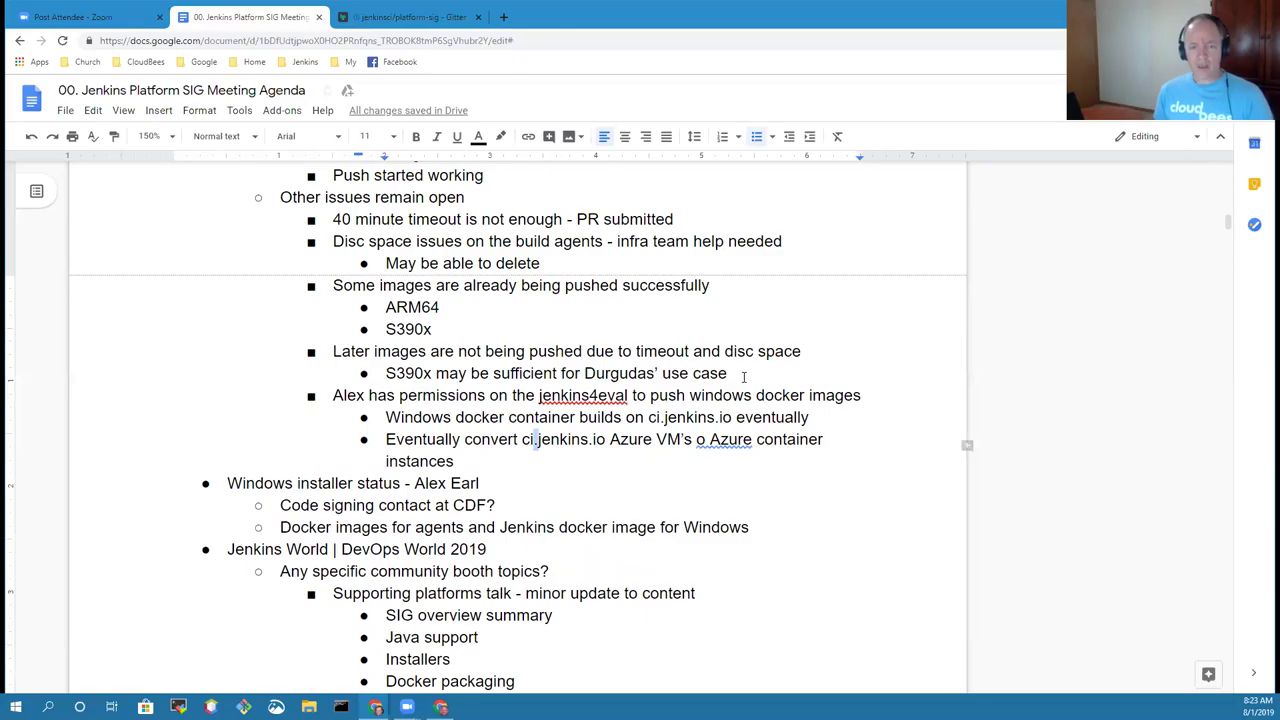
key("ctrl+shift+Right")
key("ctrl+shift+Right")
key("BackSpace")
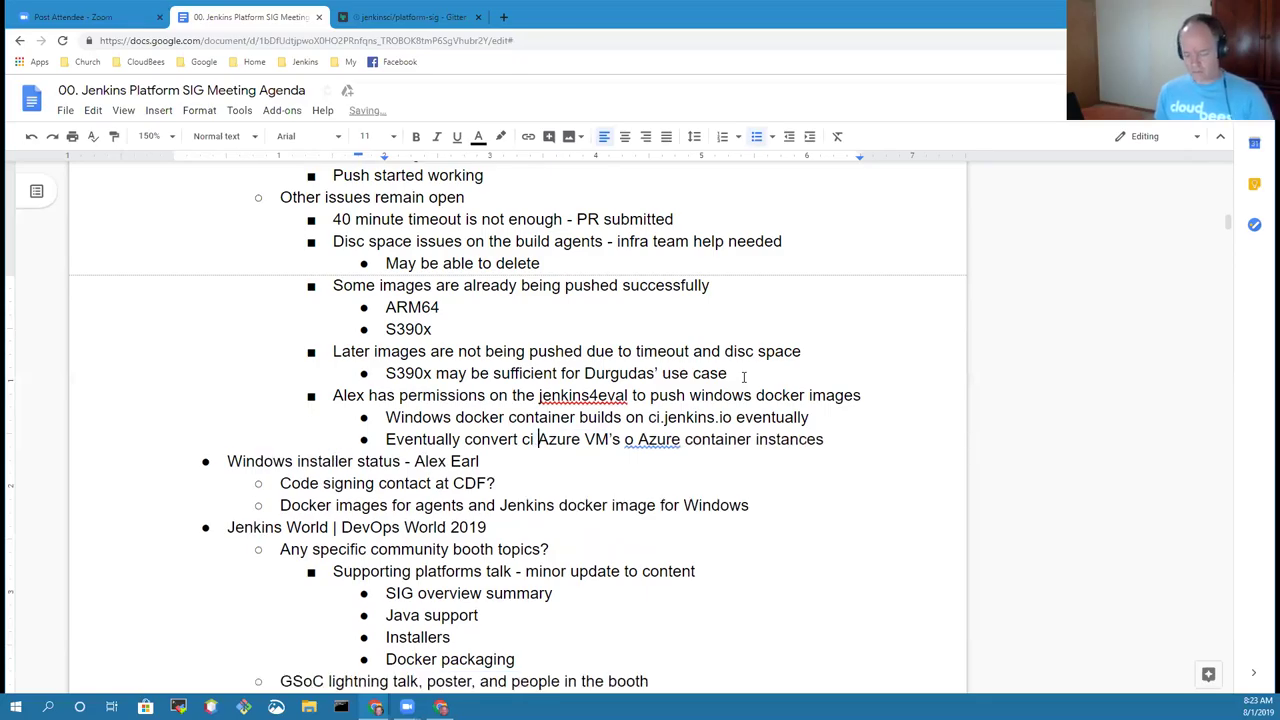
key("ctrl+Right")
key("ctrl+Right")
type("t")
key("End")
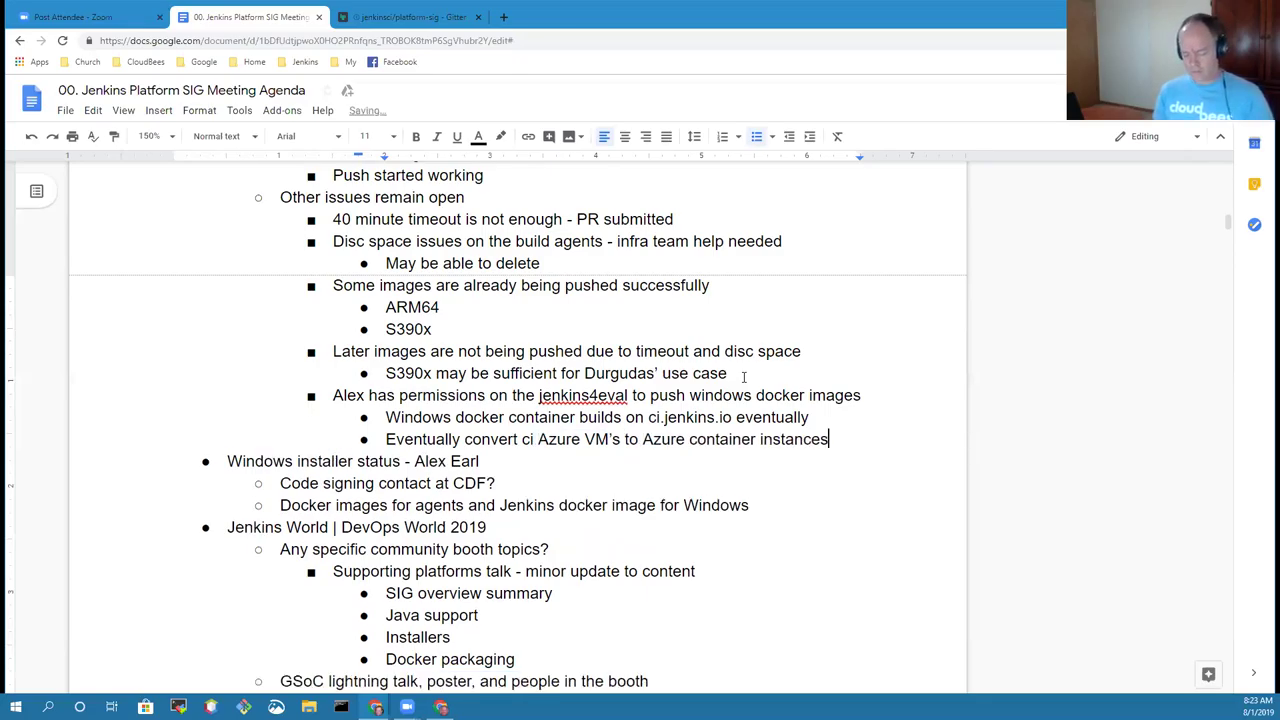
- Add nested bullets 'Initially ci.jenkins.io' and 'Eventually trusted-ci.jenkins.io'
key("Return")
key("Tab")
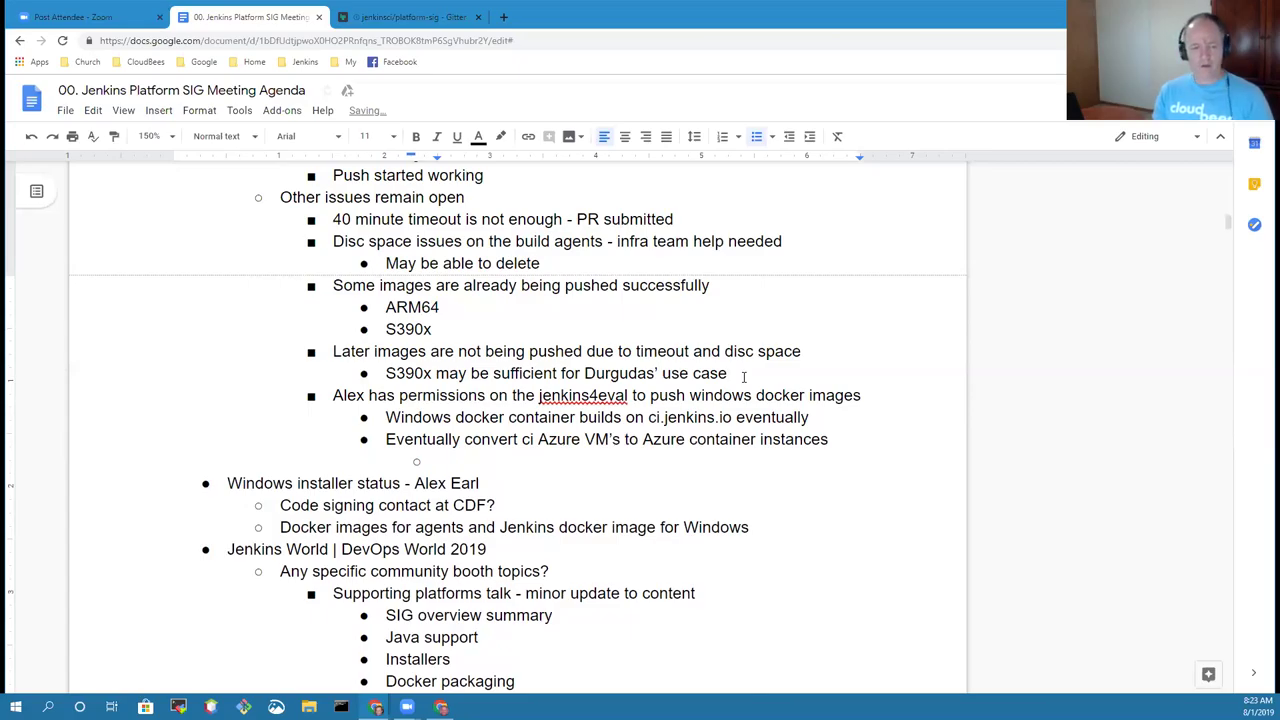
type("Initially")
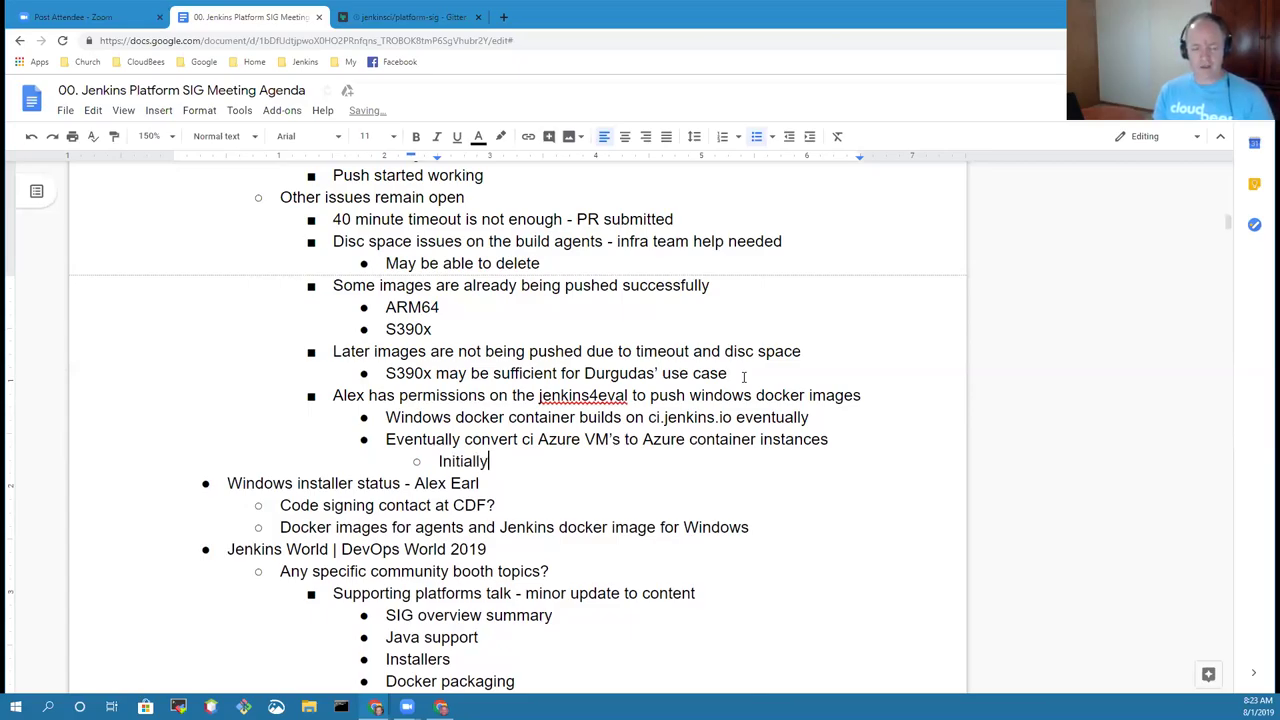
type(" ci.jenkins.")
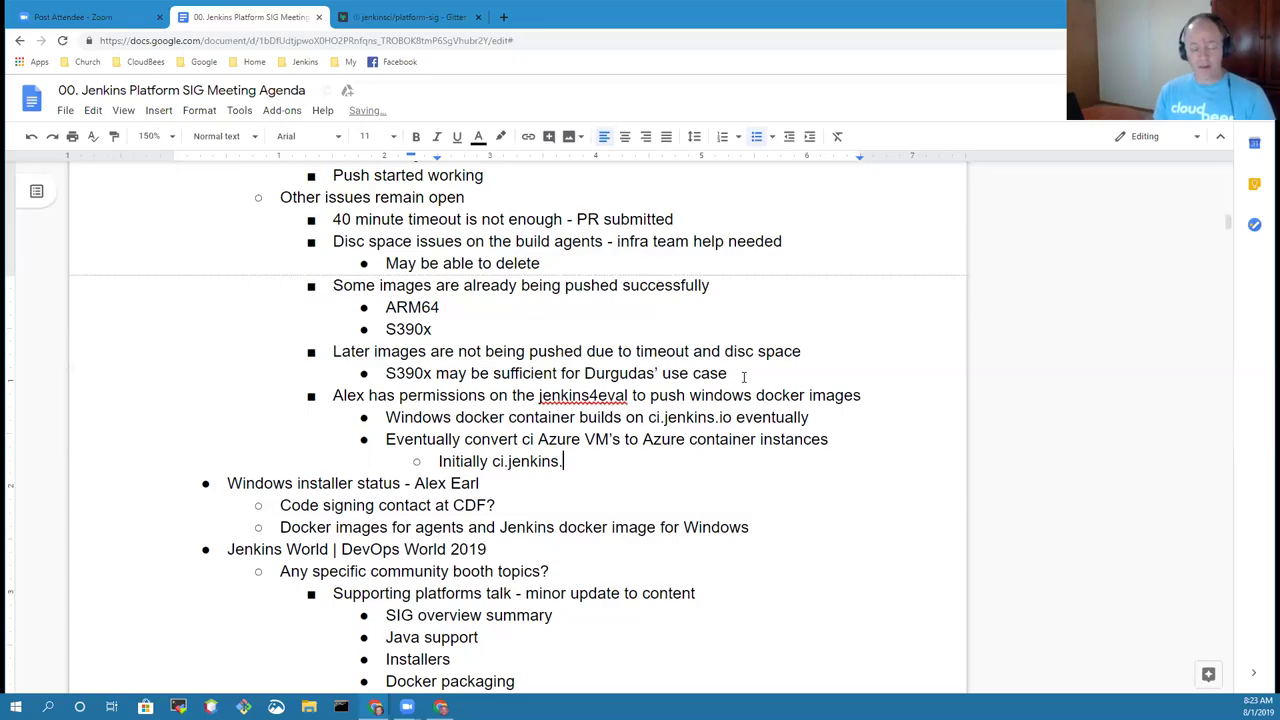
type("io")
key("Return")
type("Eventual")
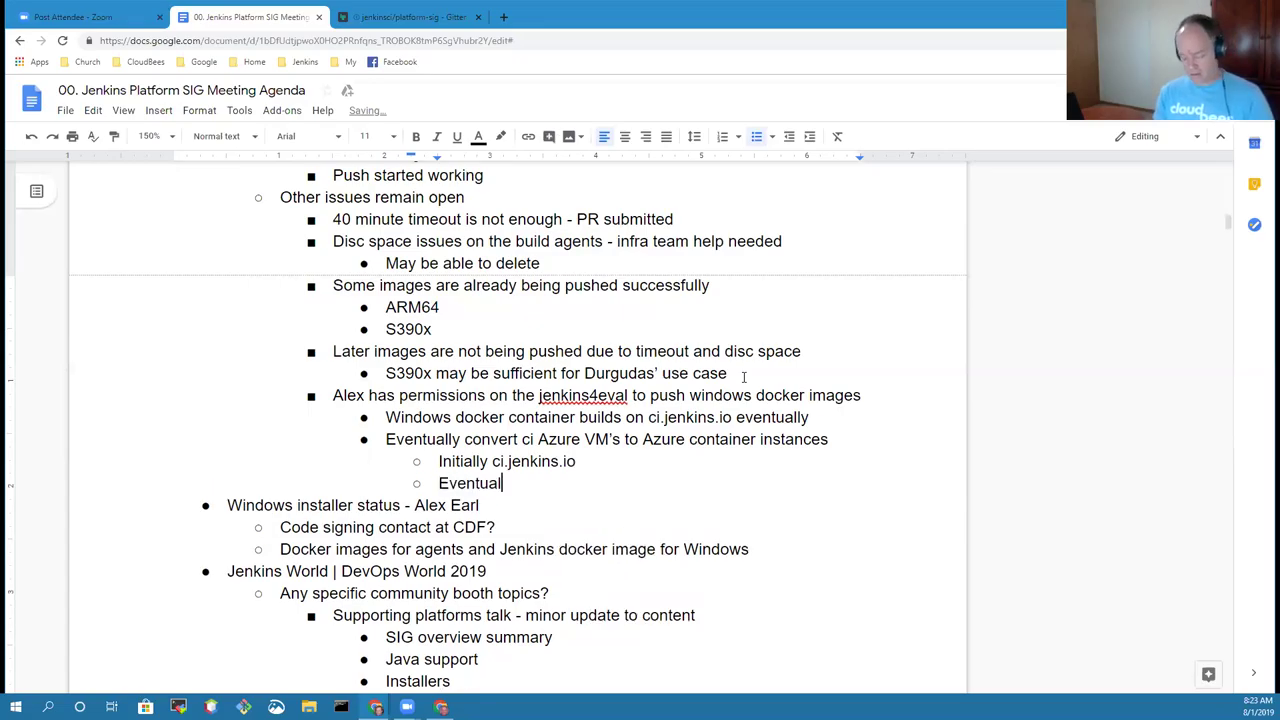
type("ly trusted")
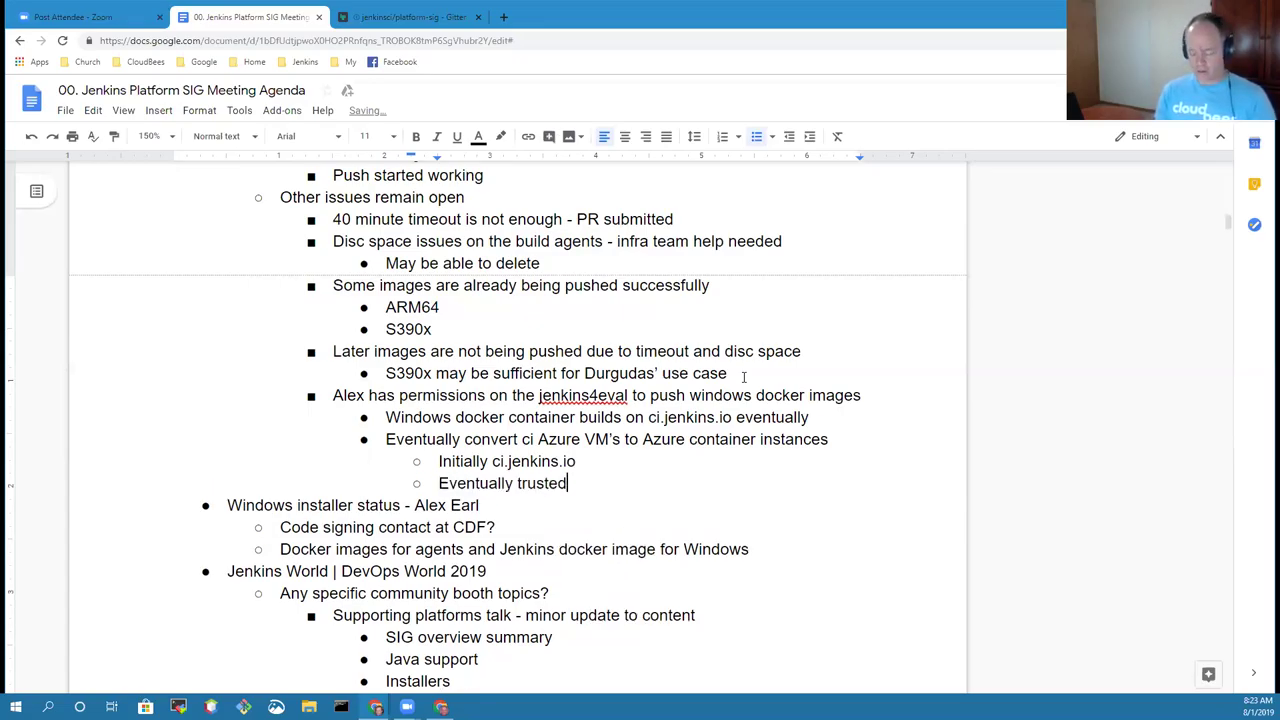
type(".jenkins")
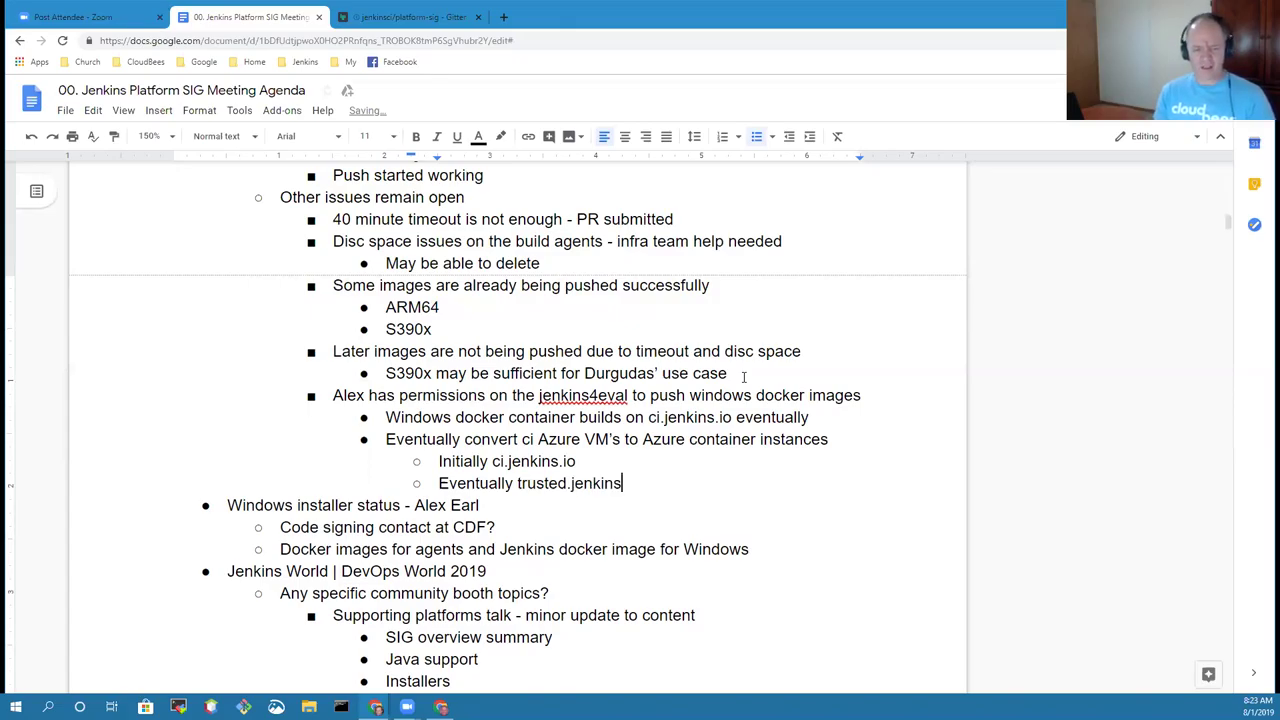
key("BackSpace")
key("BackSpace")
key("BackSpace")
key("BackSpace")
key("BackSpace")
key("BackSpace")
key("BackSpace")
key("BackSpace")
type("-0")
key("BackSpace")
type("ci.")
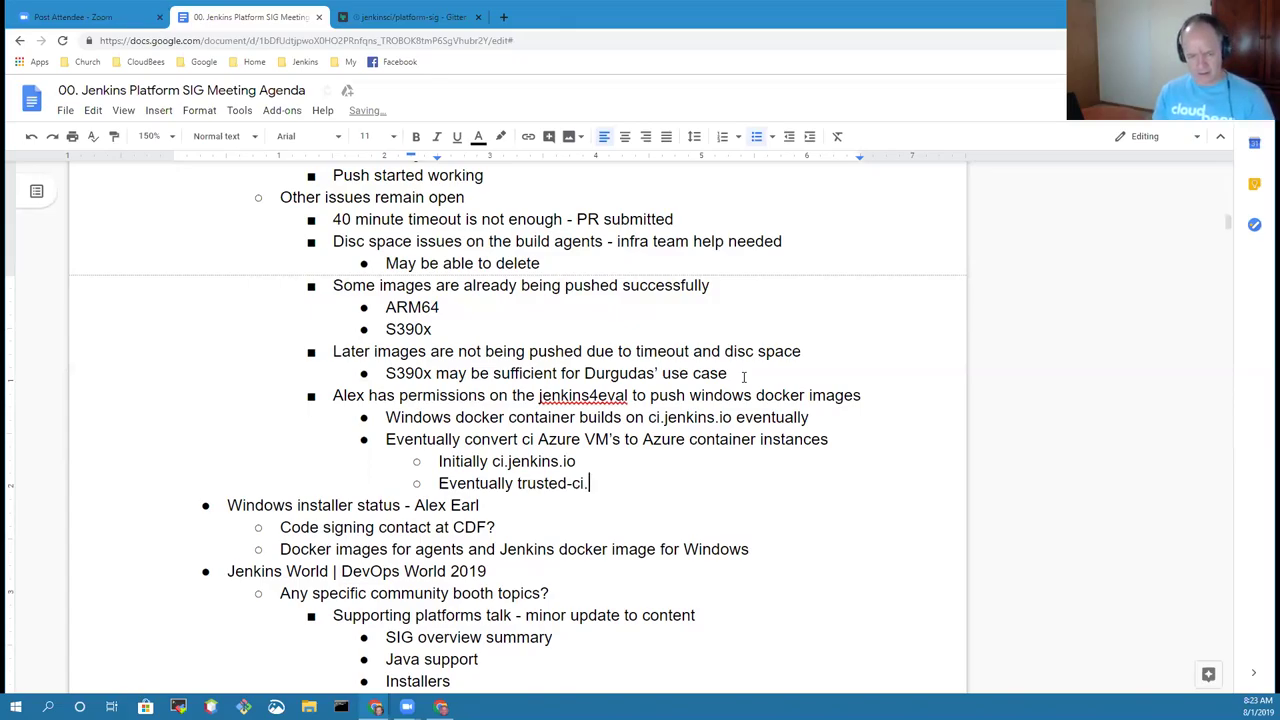
type("jenkins")
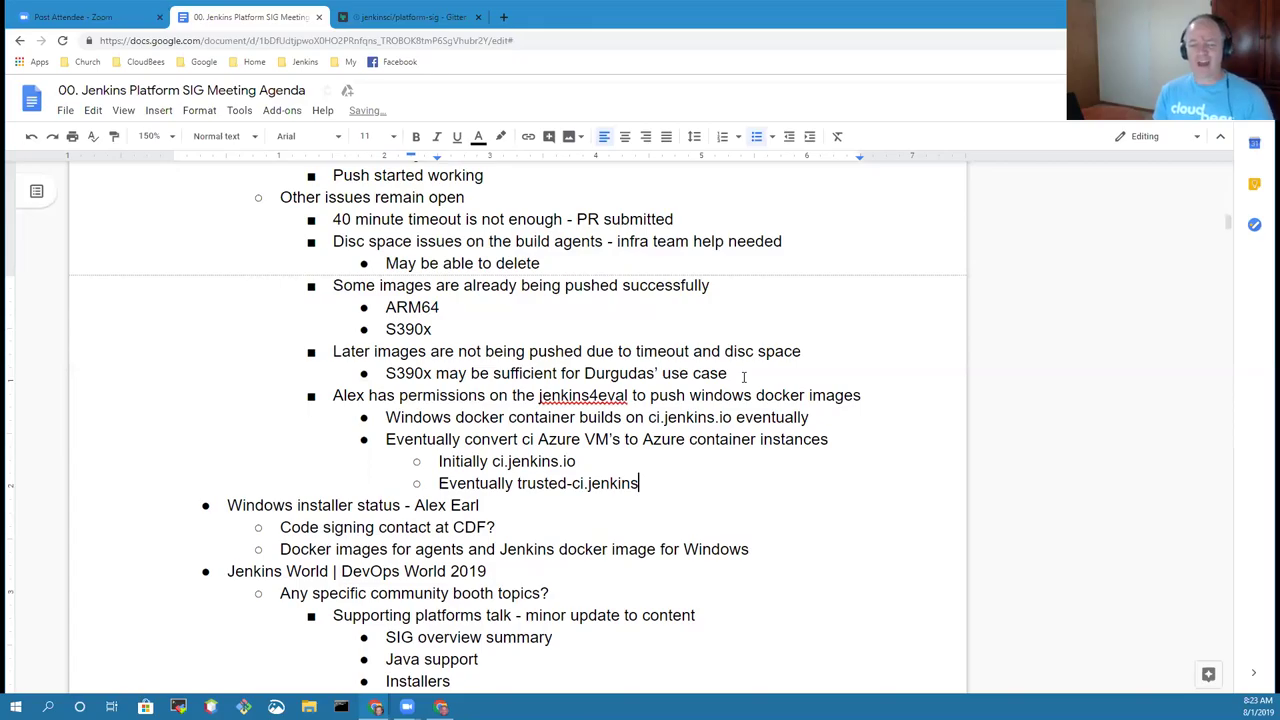
type(".ci")
key("BackSpace")
key("BackSpace")
type("io")
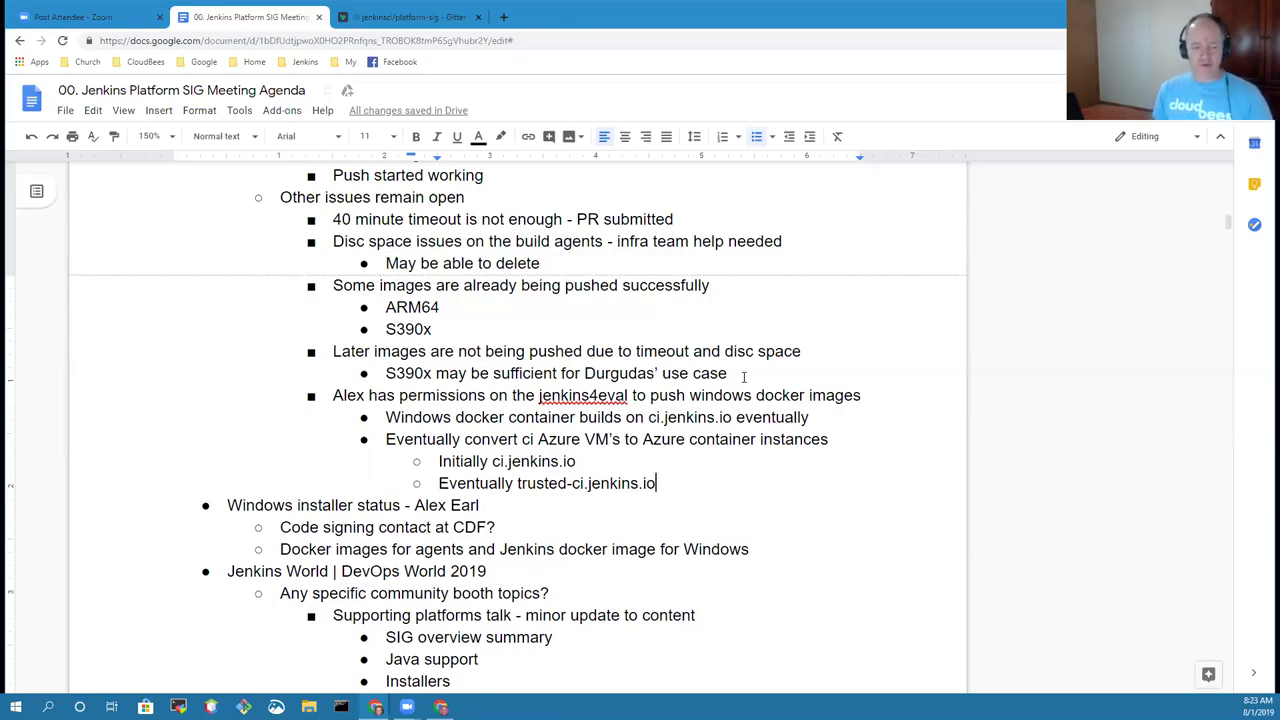
- Delete the 'Code signing contact at CDF?' line under Windows installer status
key("Down")
key("Down")
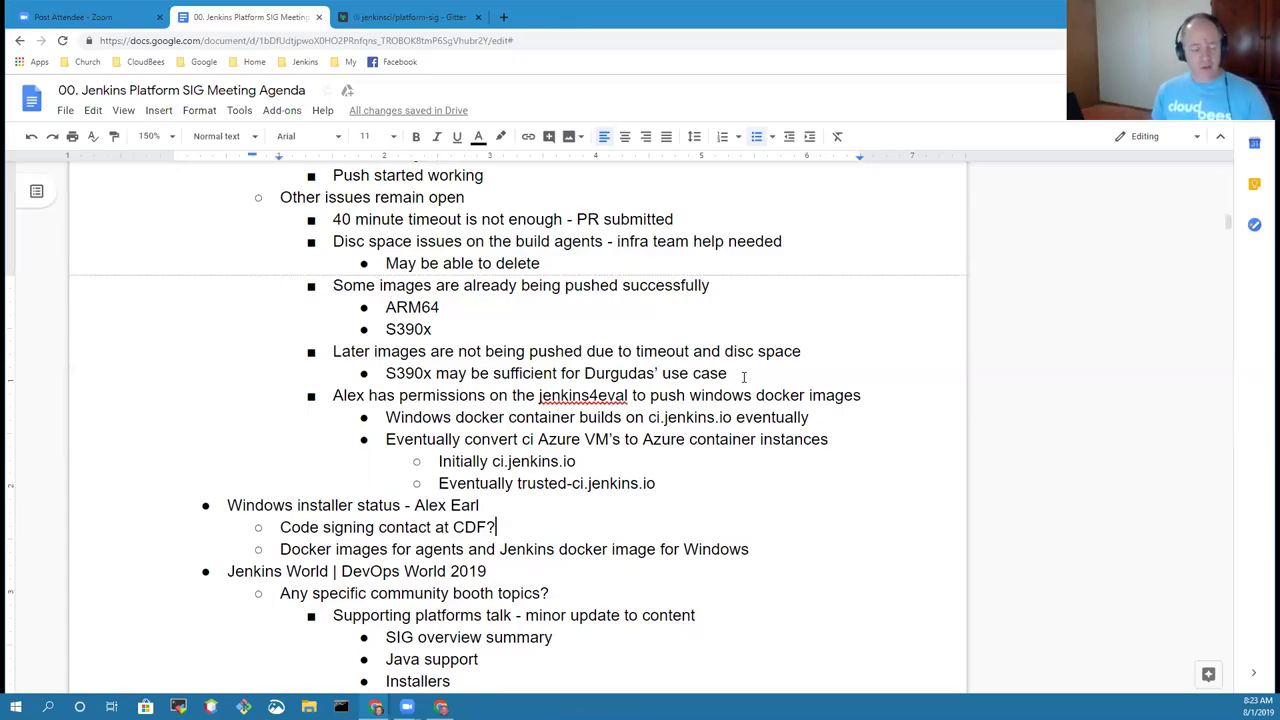
key("Home")
key("shift+End")
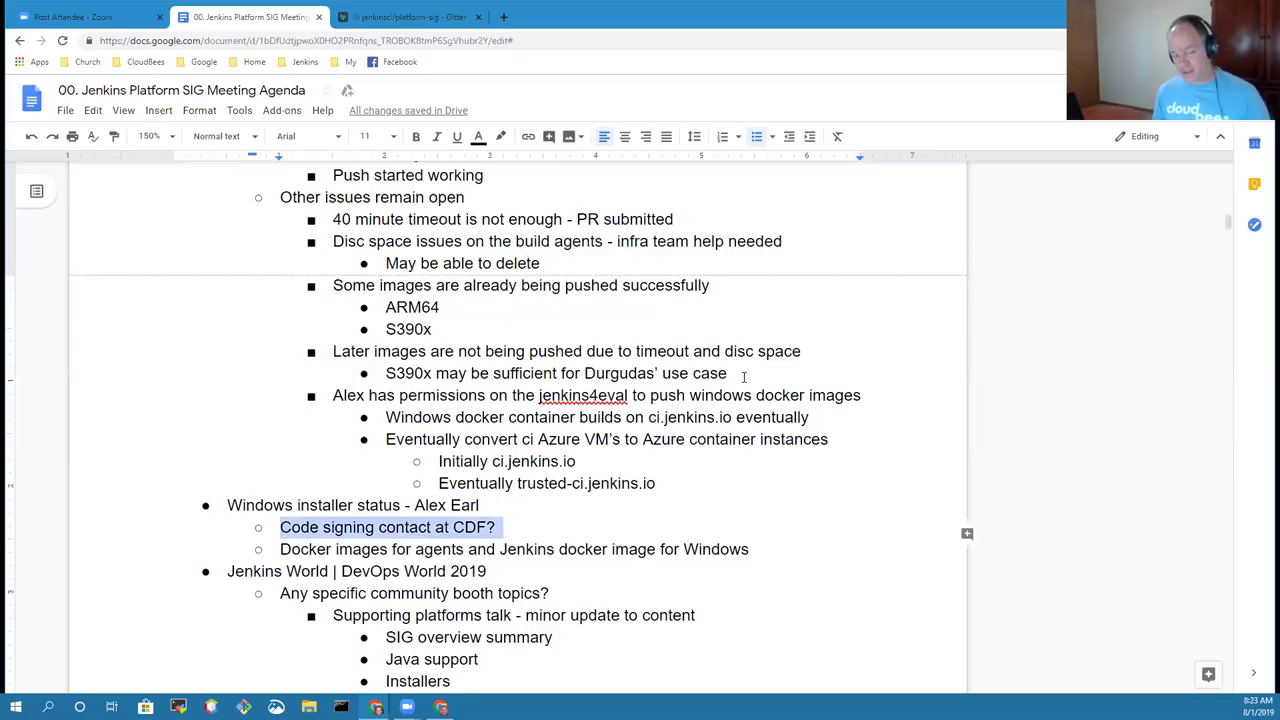
key("Delete")
key("Delete")
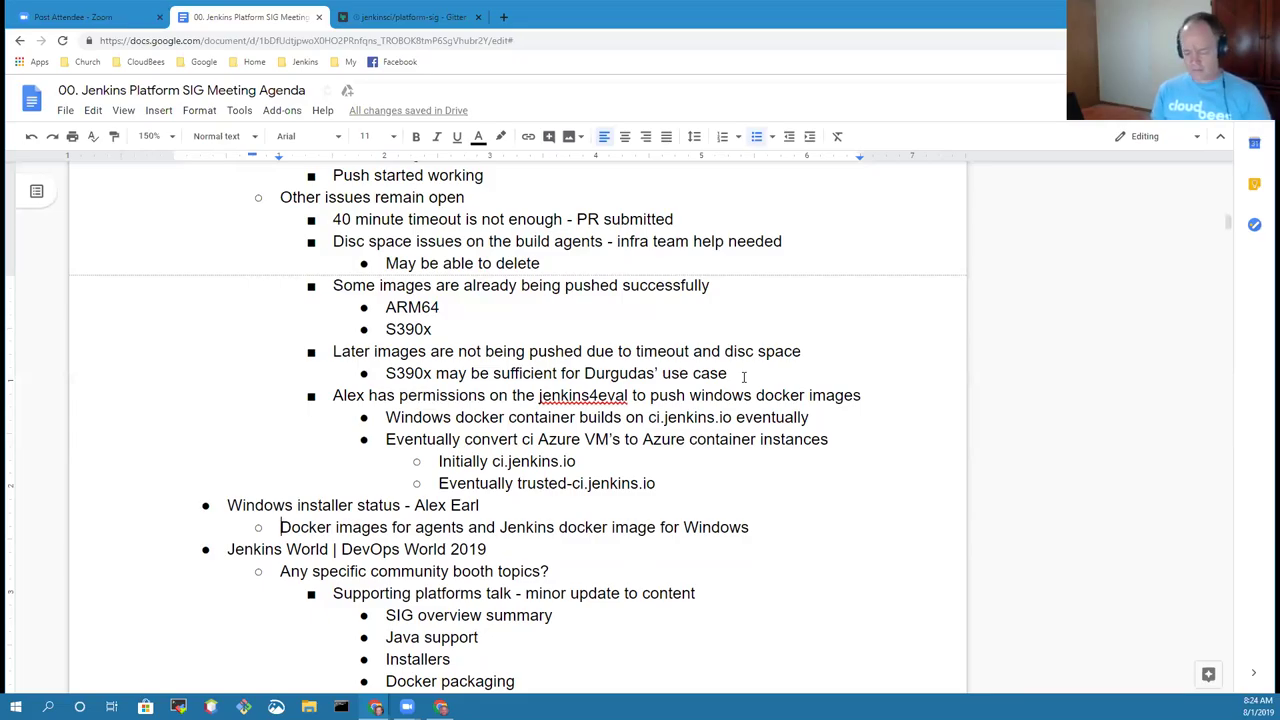
- Add notes on a contributor's security-update feedback and on waiting for code signing progress
key("End")
key("Return")
type("So")
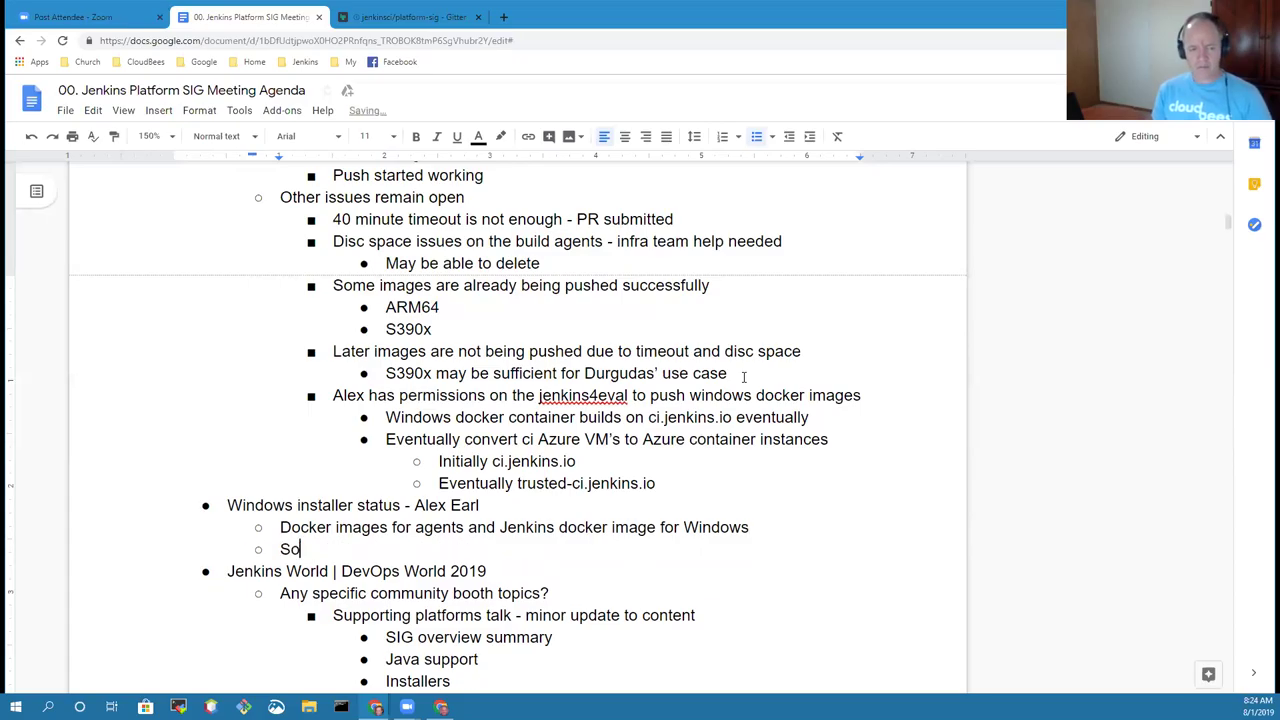
type("me fee")
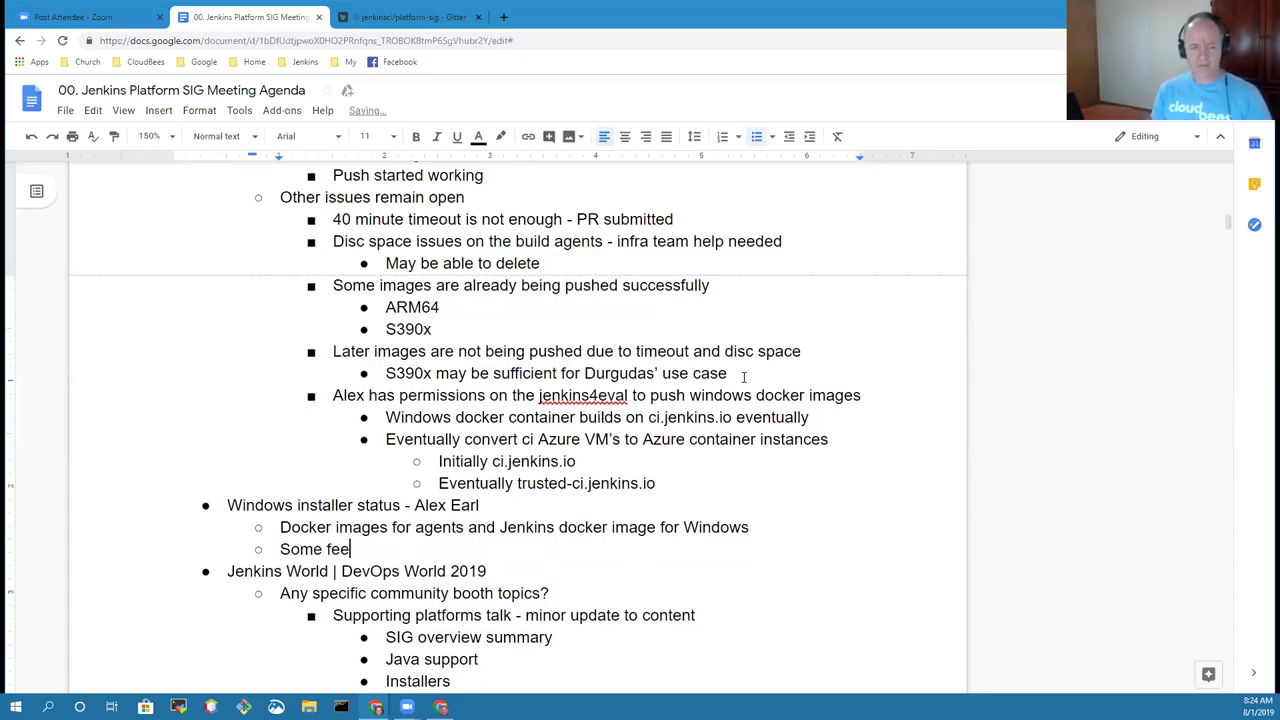
type("dback comiung")
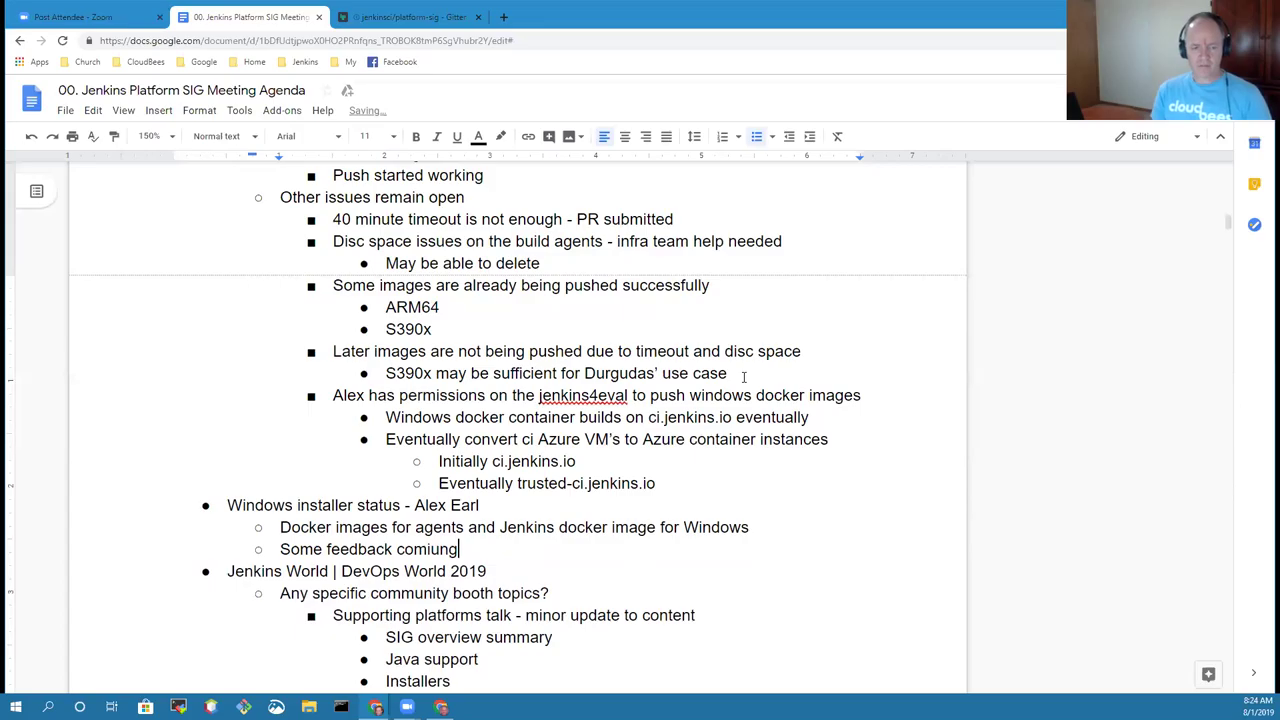
key("BackSpace")
key("BackSpace")
key("BackSpace")
type("ng from Dai")
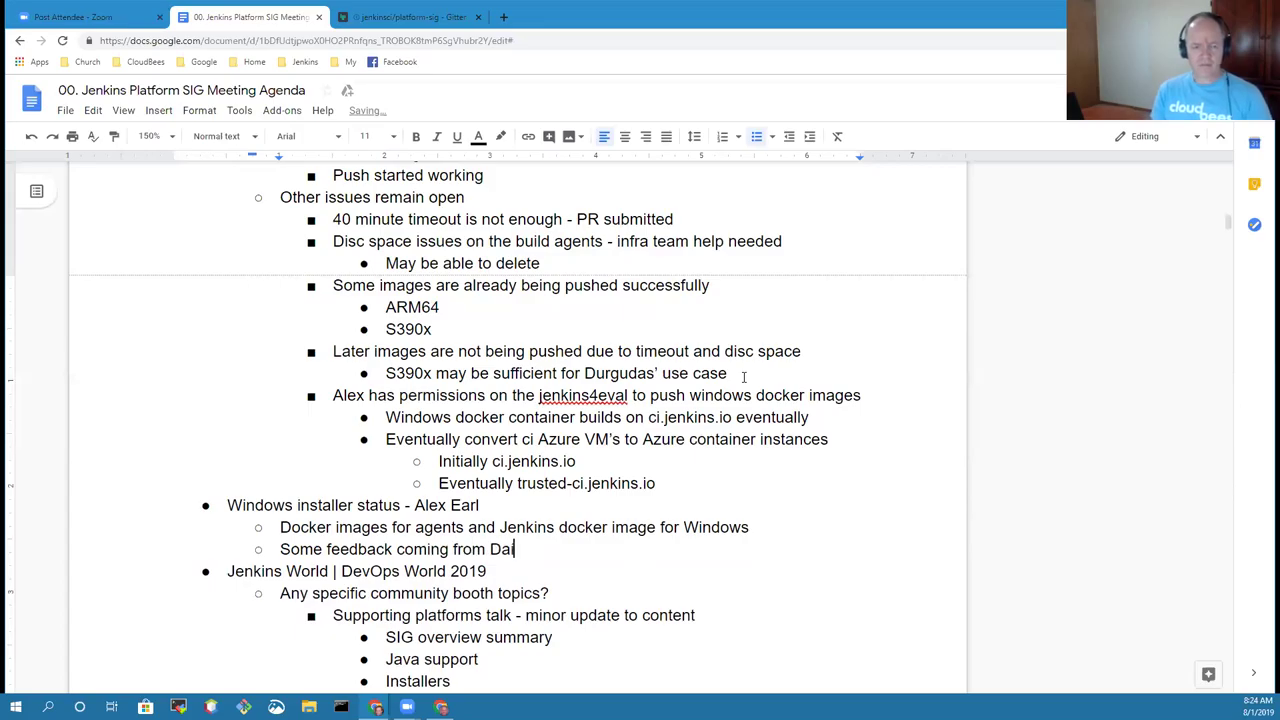
key("BackSpace")
type("na")
key("BackSpace")
type("iel Beck related to s")
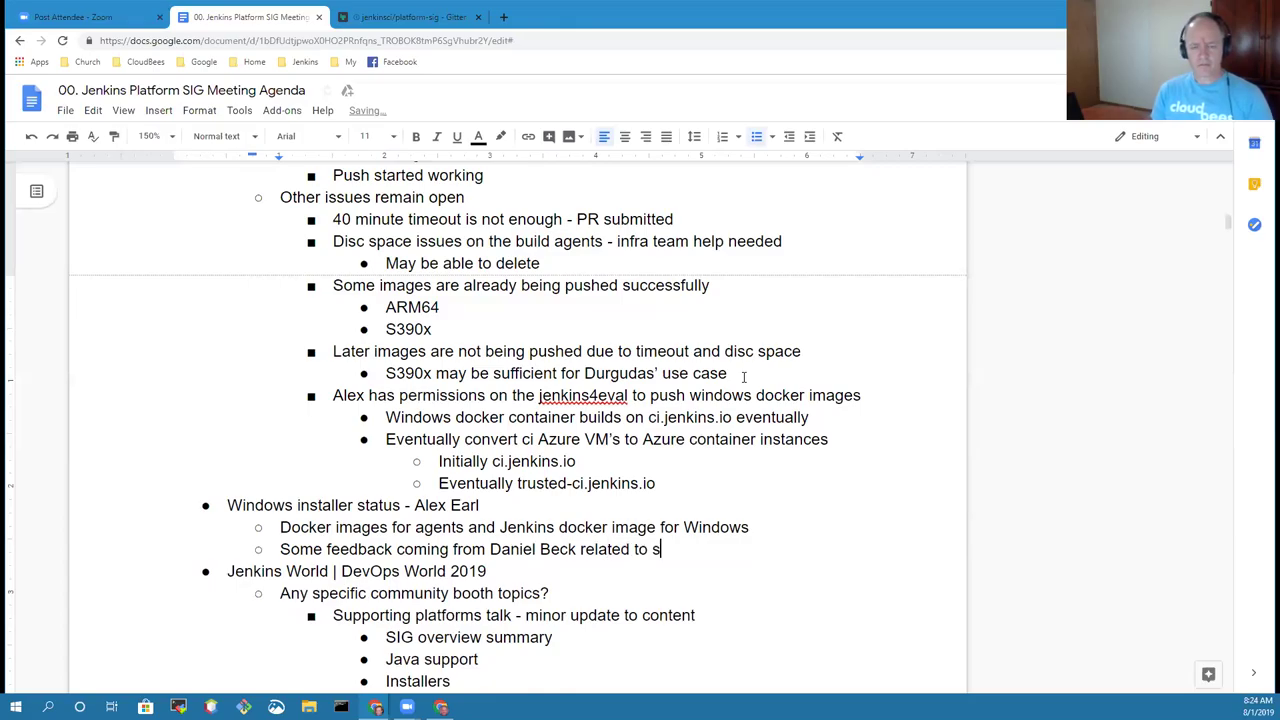
type("ecurity update")
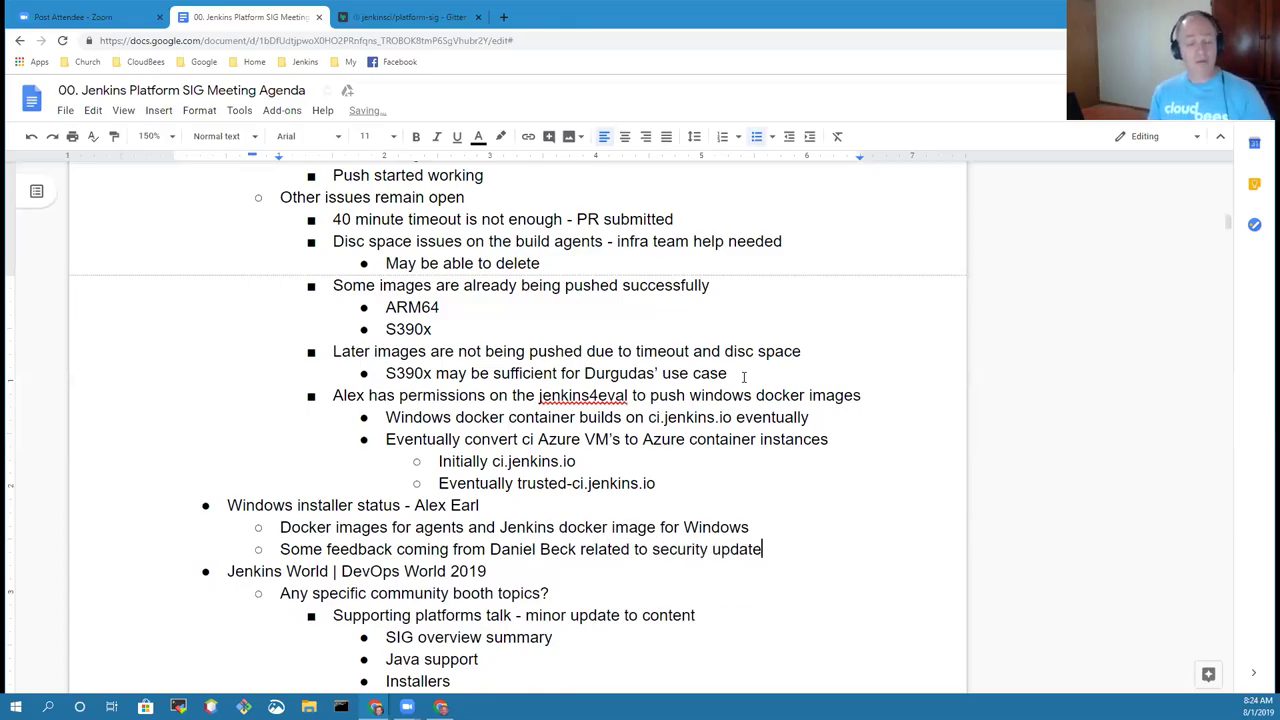
type("s")
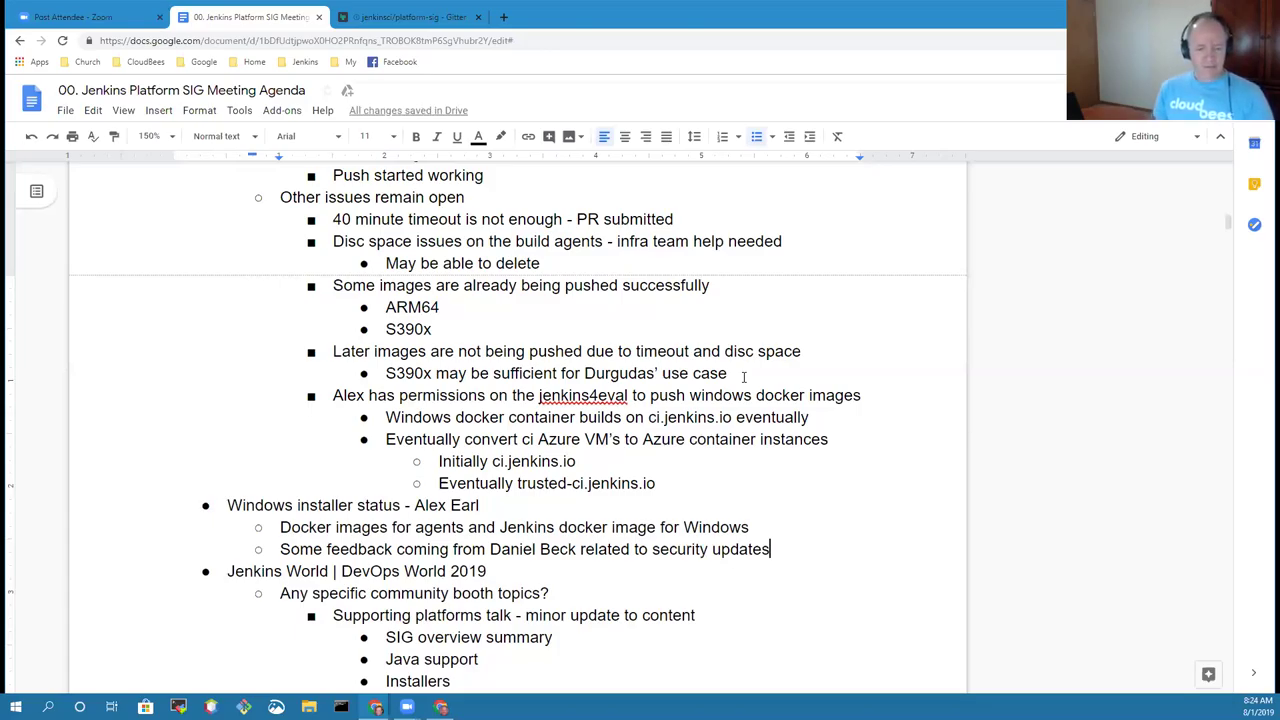
key("Return")
type("W")
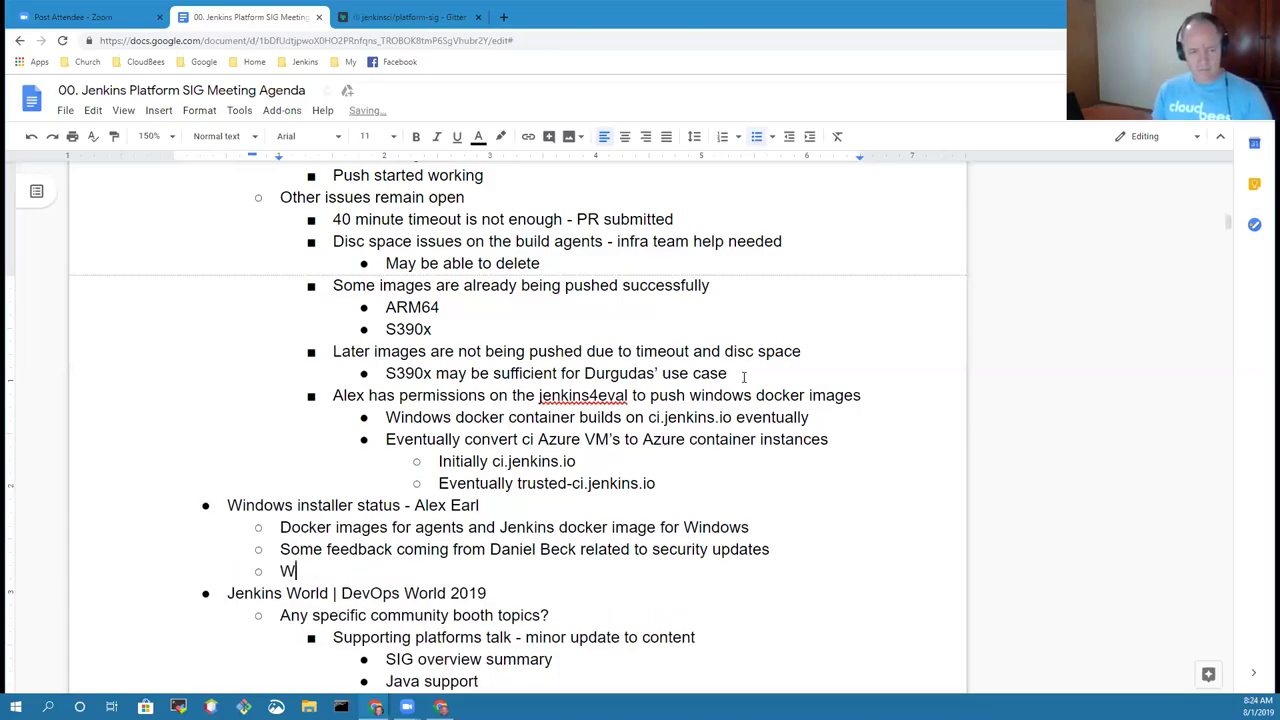
type("aiting on code s")
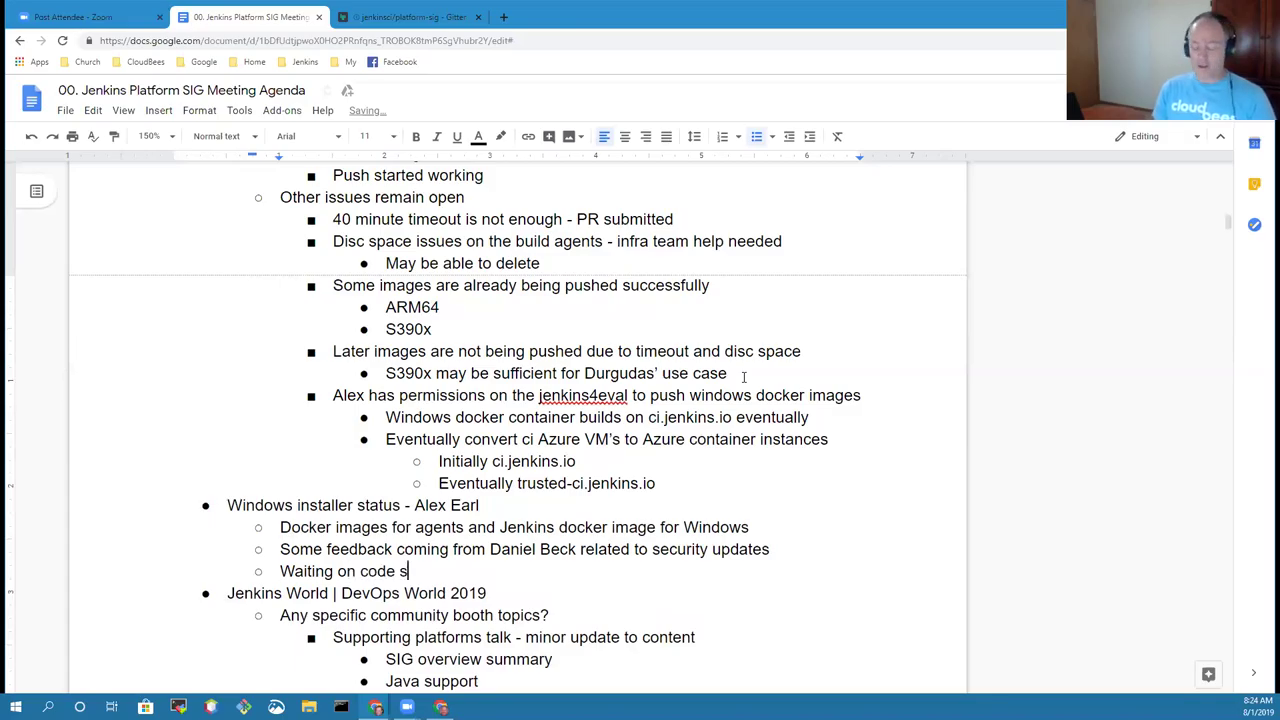
type("igning")
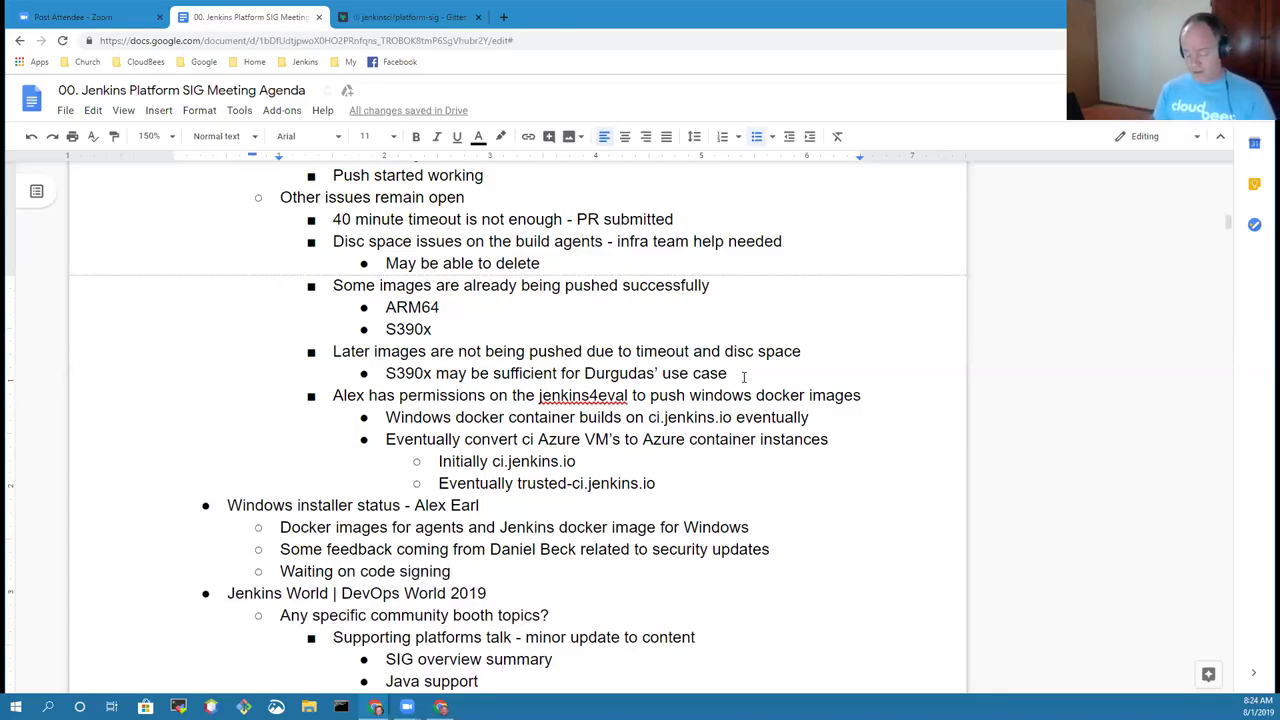
type(" progres")
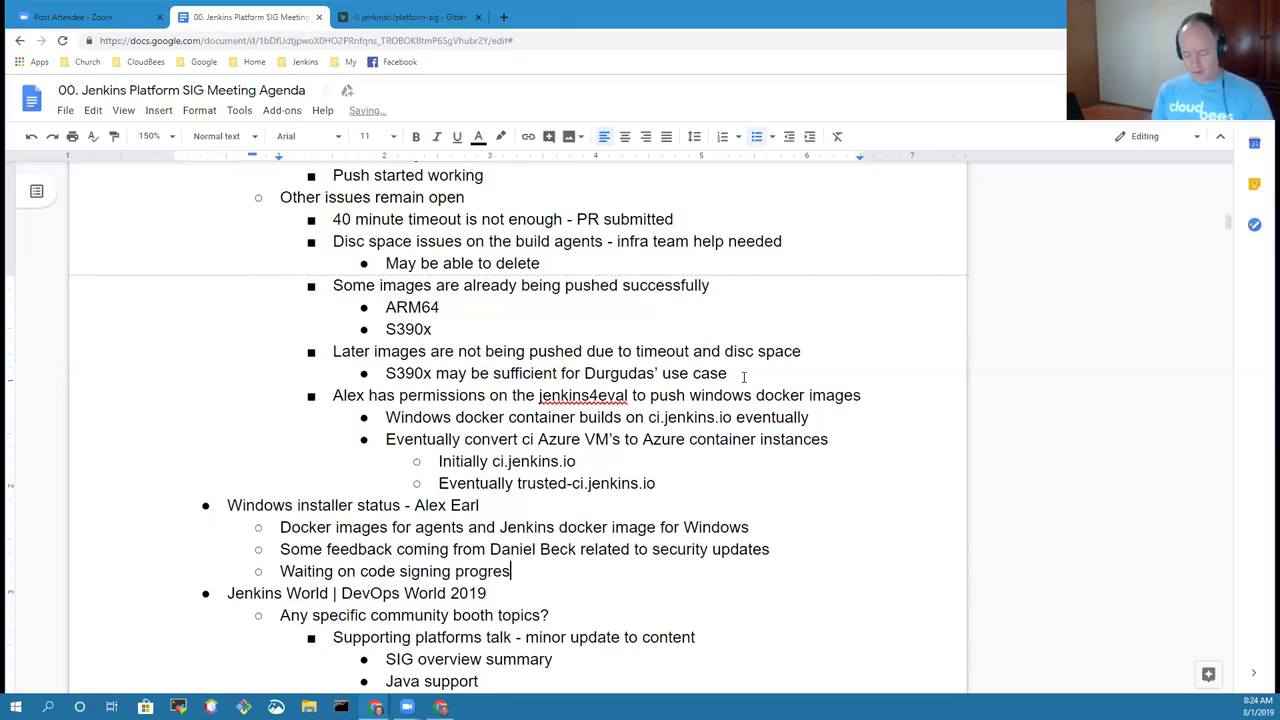
type("s - needs ")
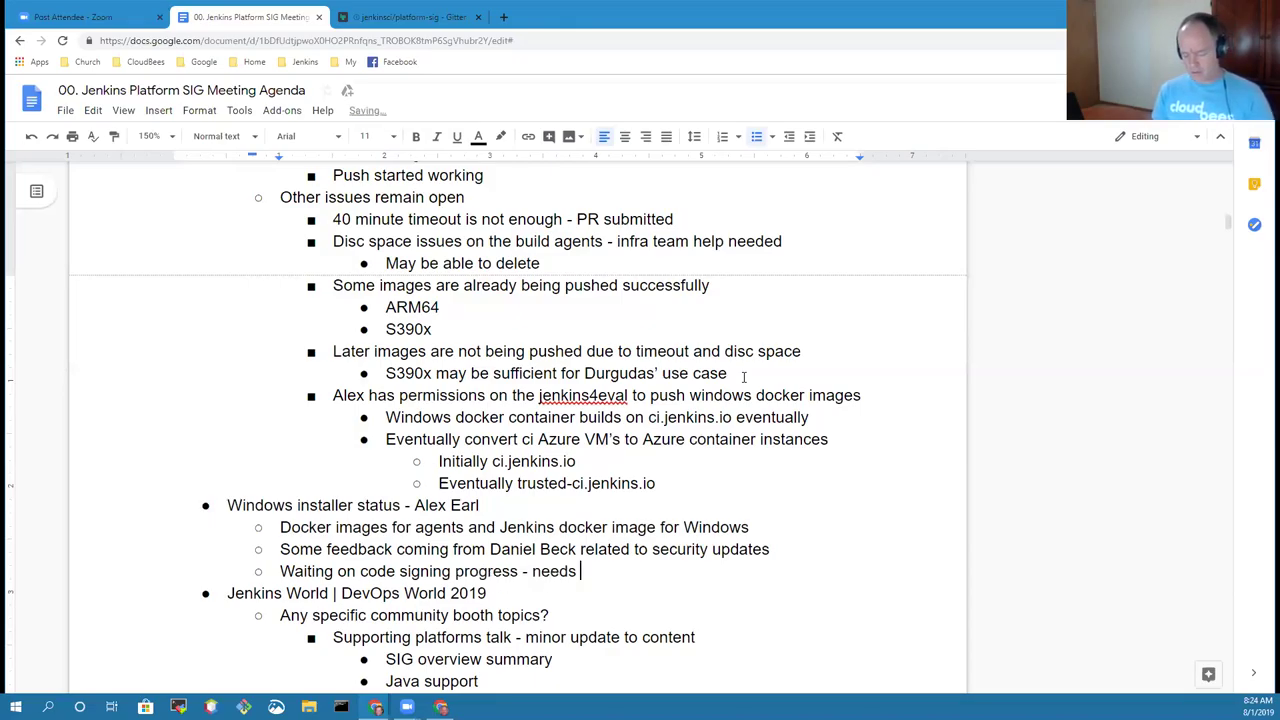
type("O")
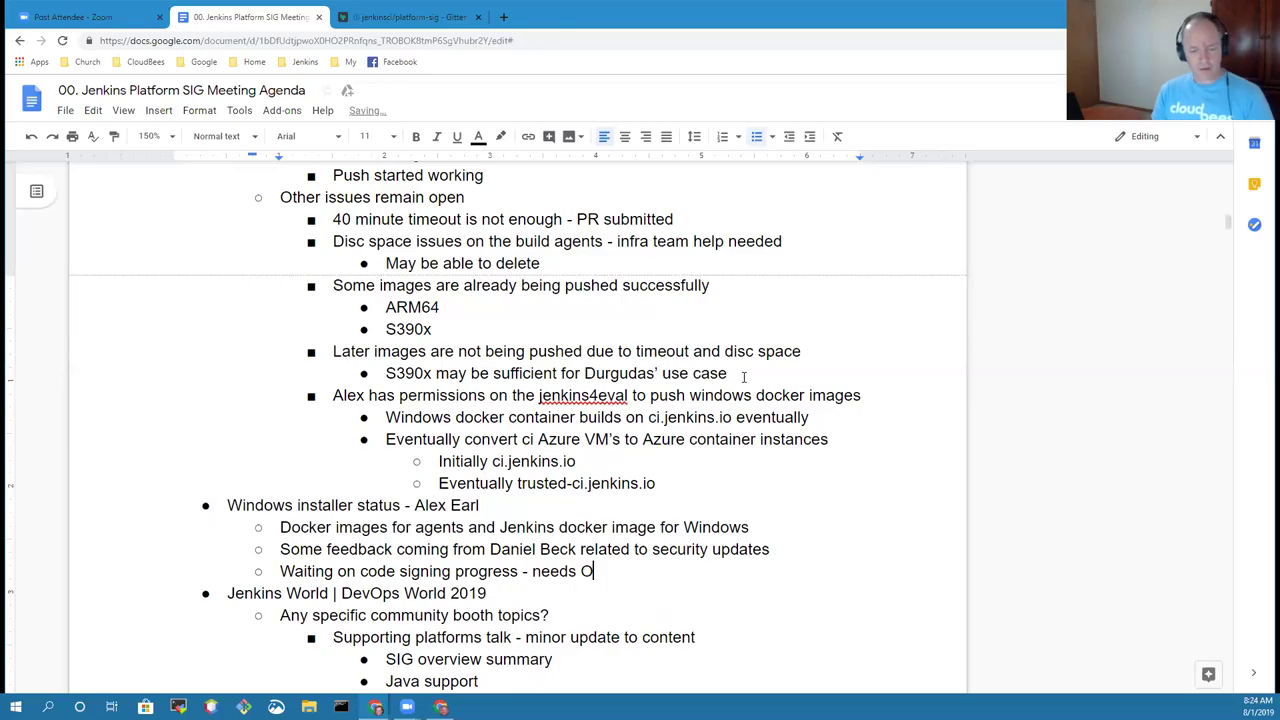
type("livier return")
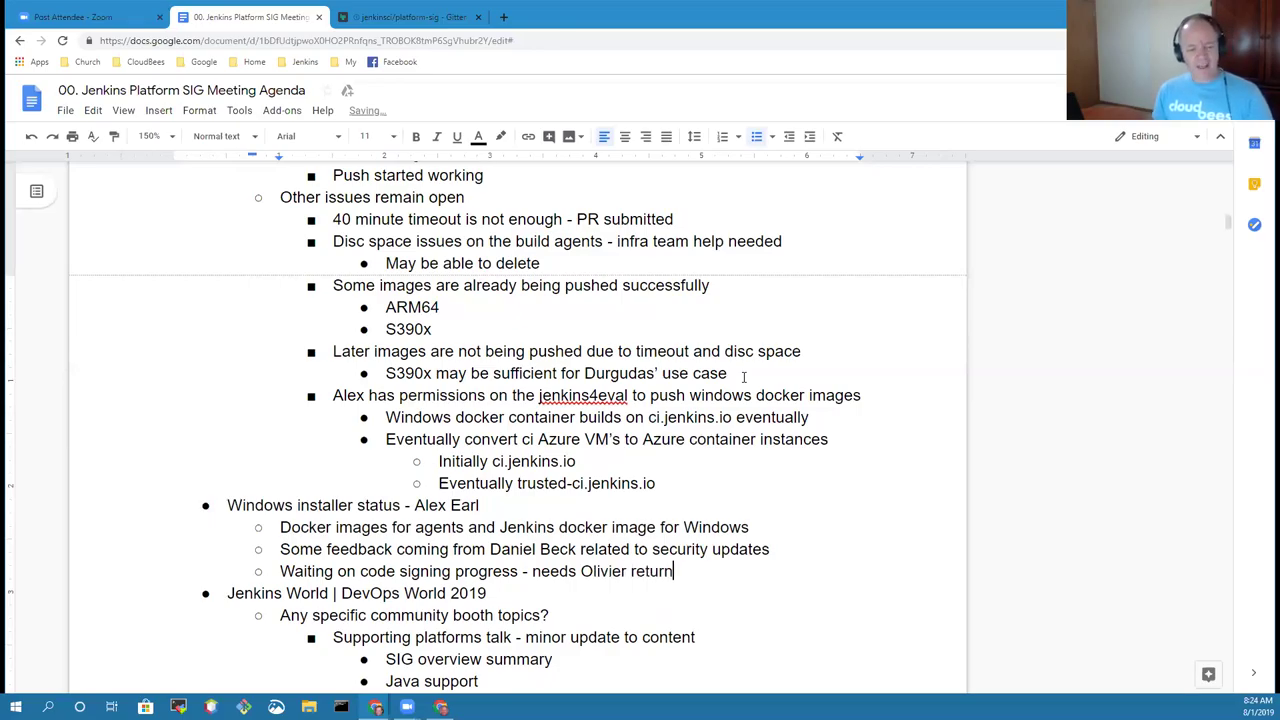
scroll(743, 376, "down", 2)
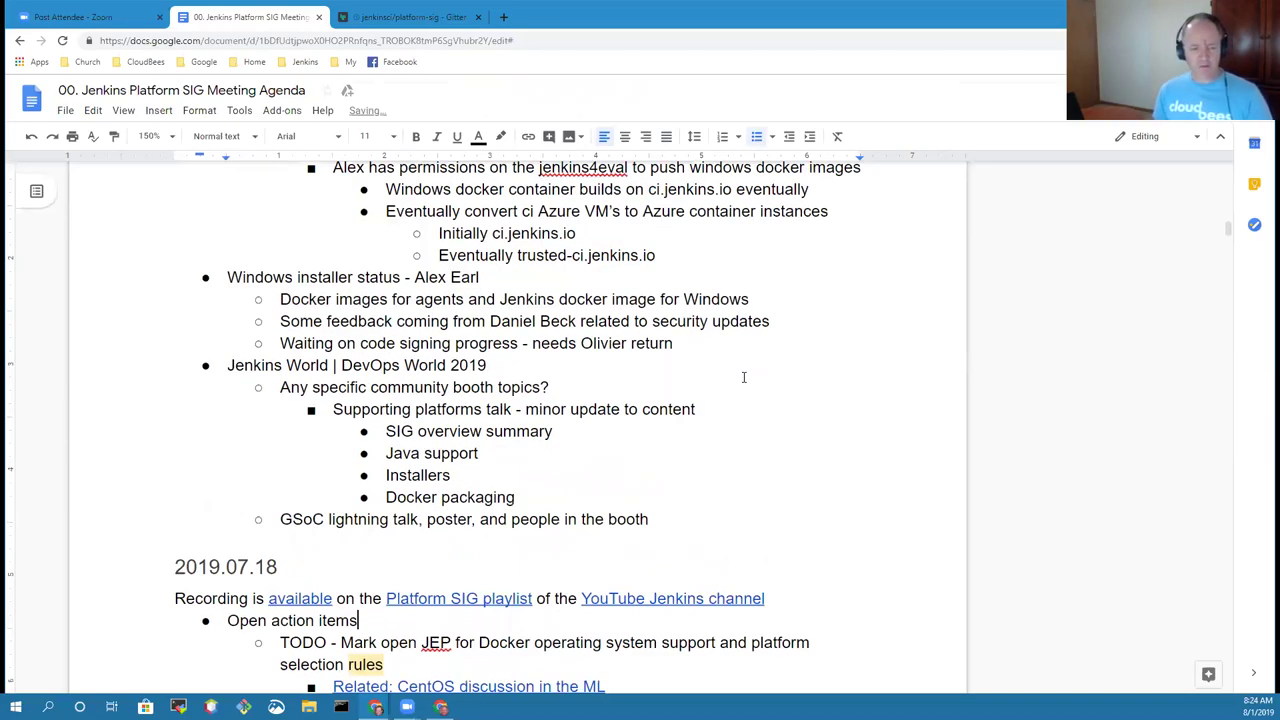
left_click(743, 377)
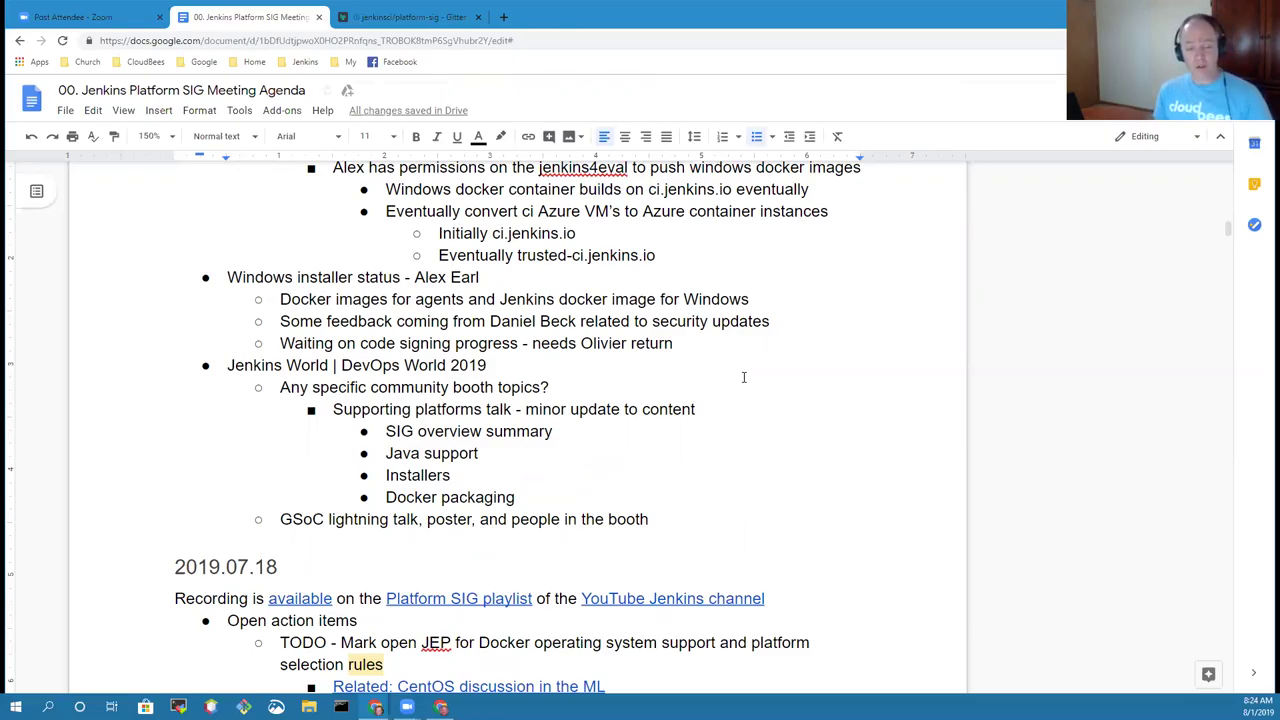
key("Down")
key("Down")
key("Down")
key("Down")
key("Down")
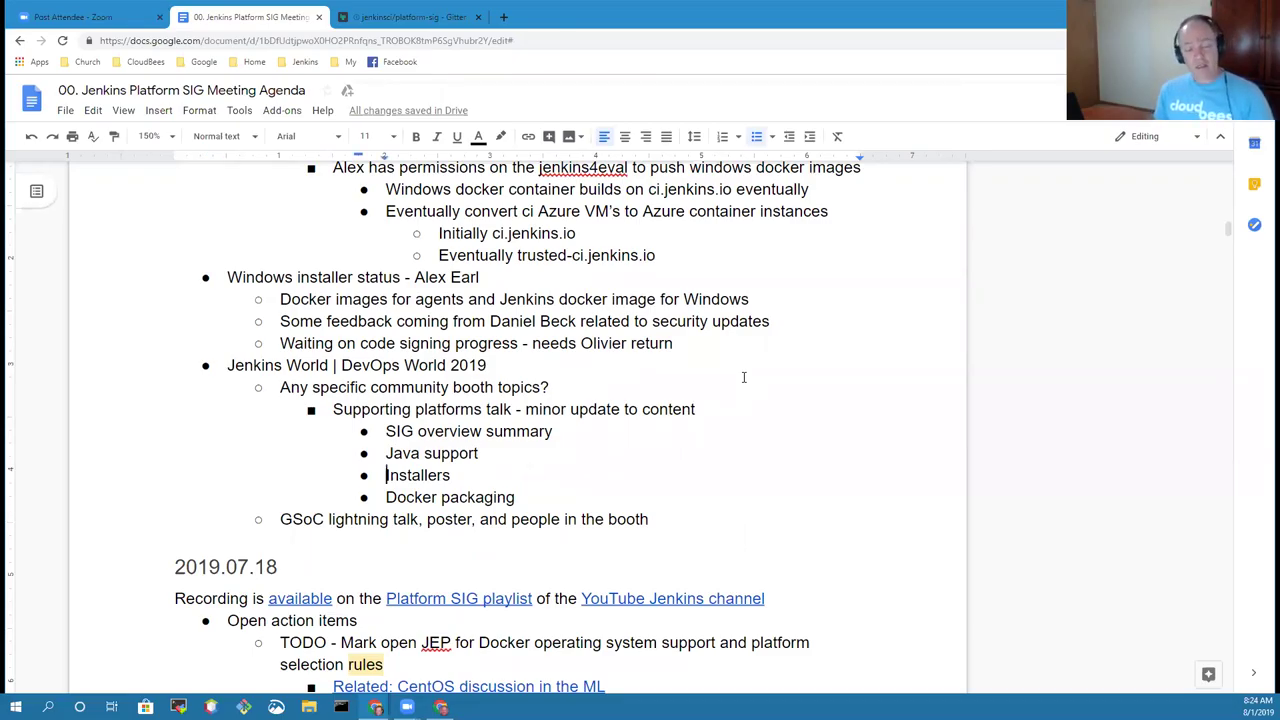
key("Down")
key("Down")
key("ctrl+shift+Right")
key("ctrl+shift+Right")
key("ctrl+shift+Right")
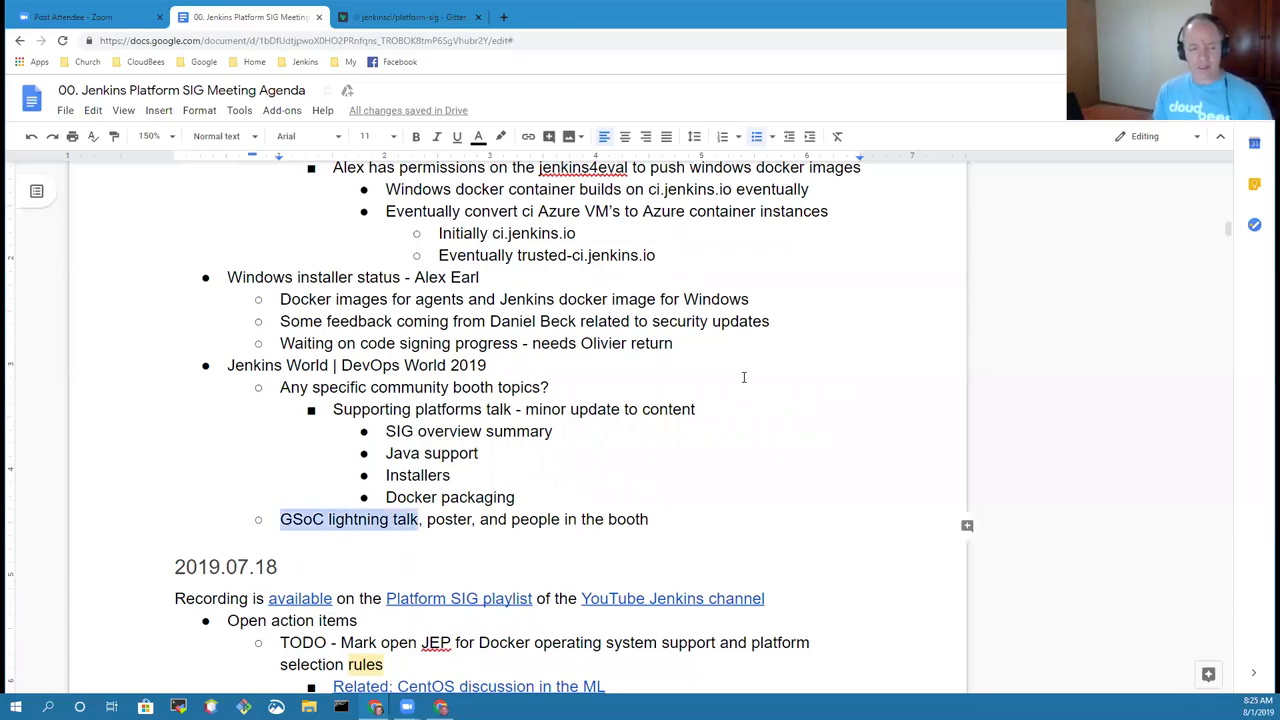
key("Right")
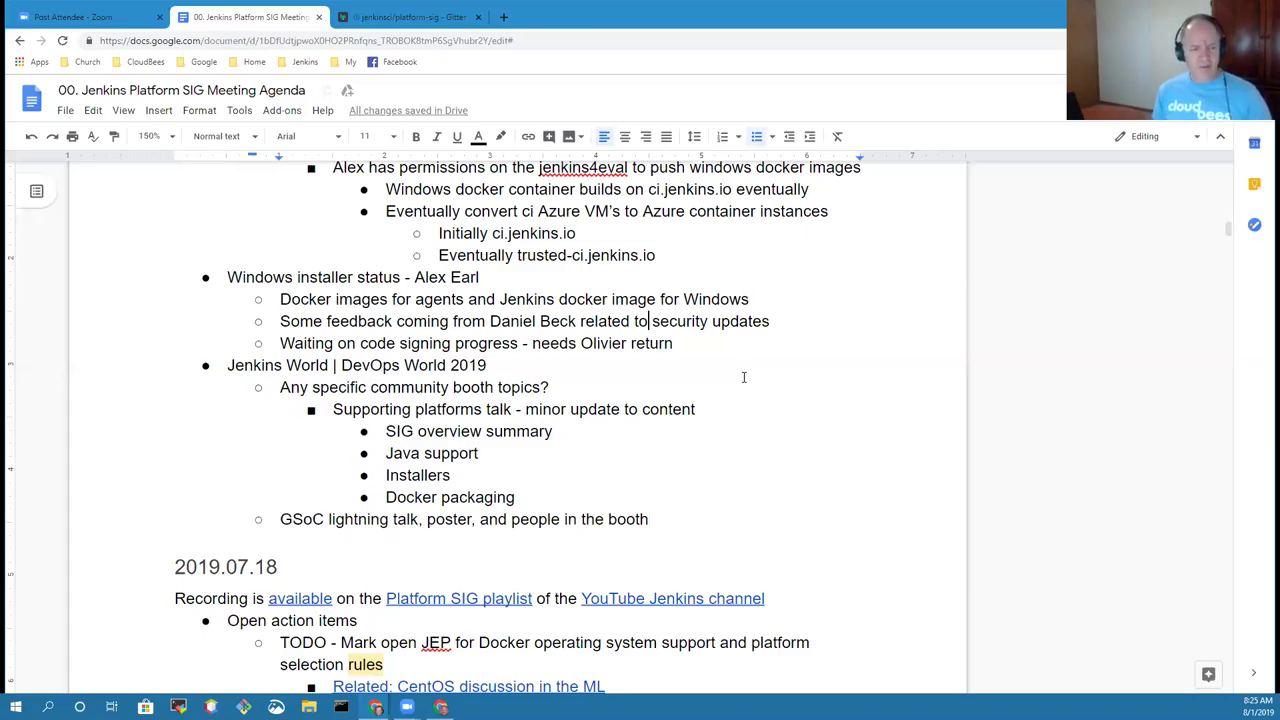
key("Up")
key("Up")
key("Up")
key("Up")
key("Up")
key("Up")
key("Up")
key("Up")
key("Up")
key("Up")
key("Up")
key("Up")
key("Up")
key("Up")
key("Up")
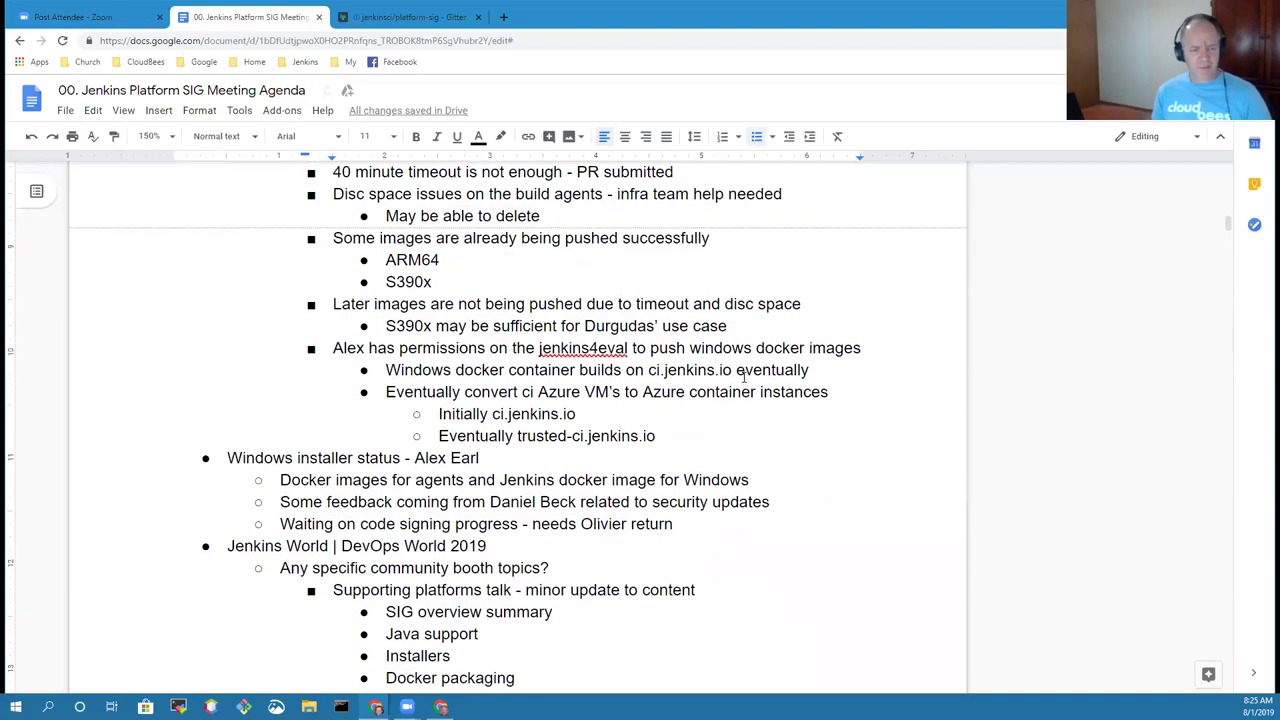
- Scroll past the end of the 2019.08.01 section to find the 2019.07.18 action items
scroll(744, 377, "up", 8)
scroll(744, 377, "down", 5)
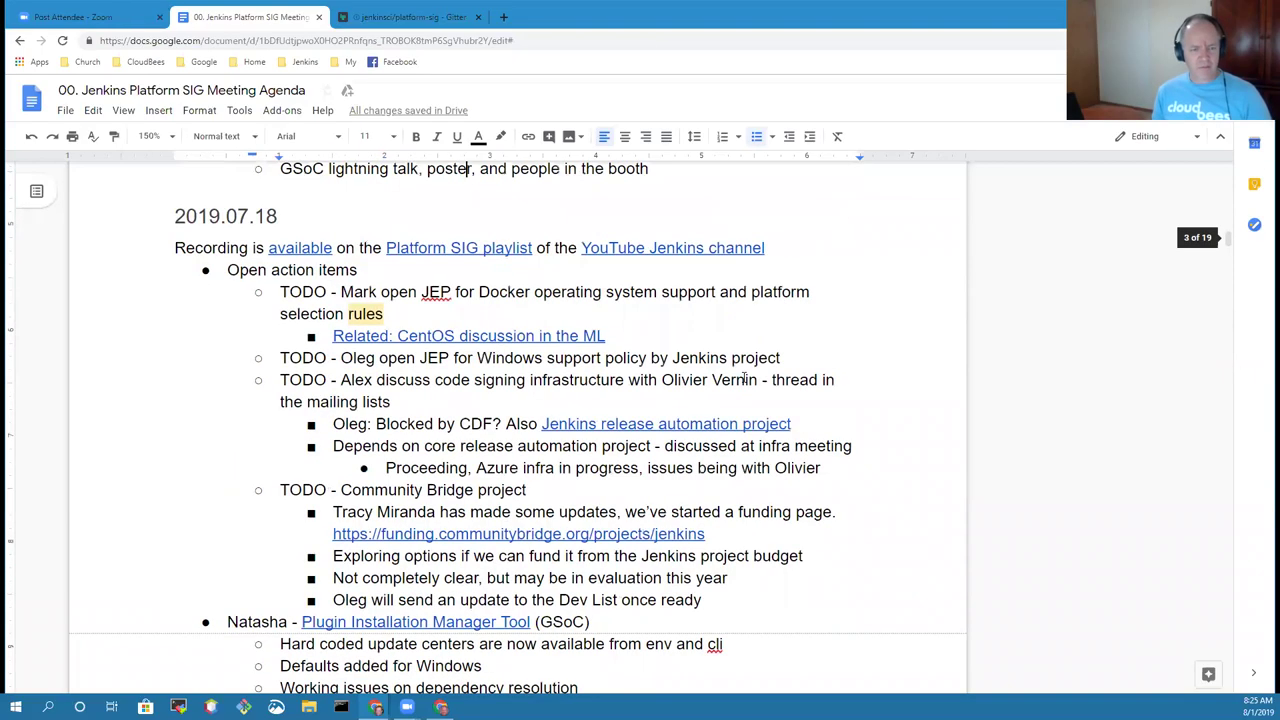
scroll(744, 377, "up", 1)
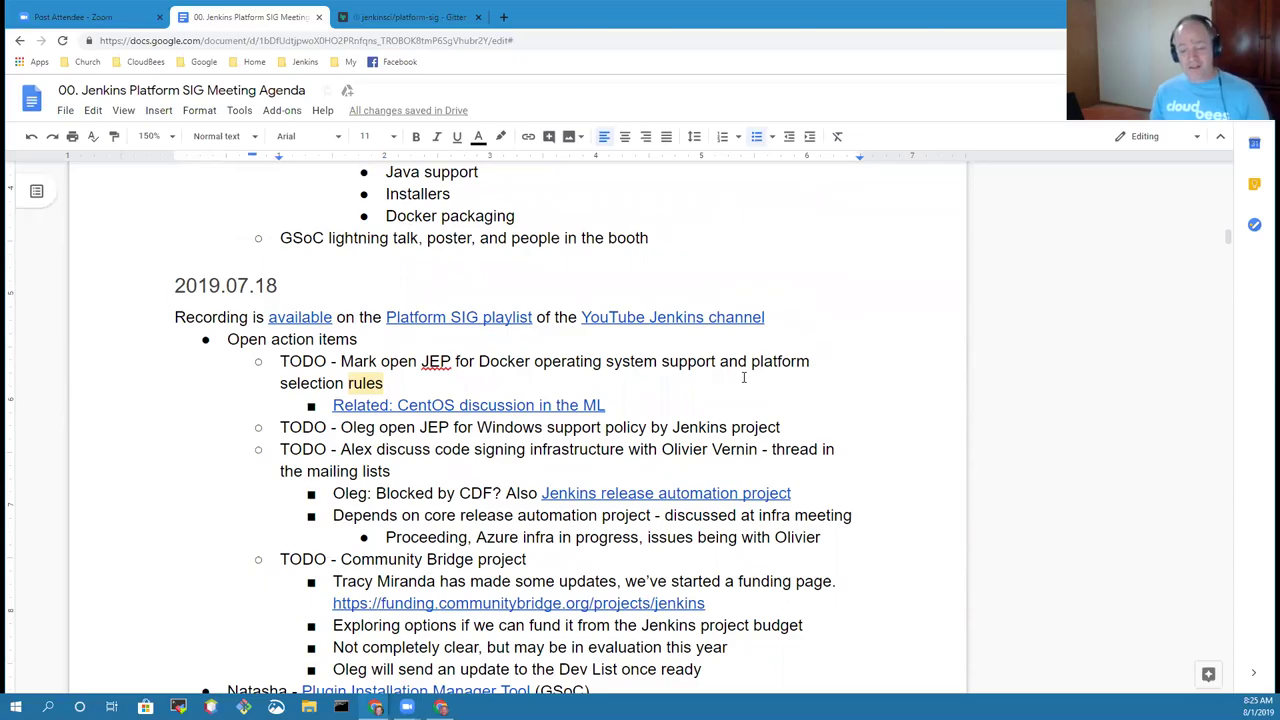